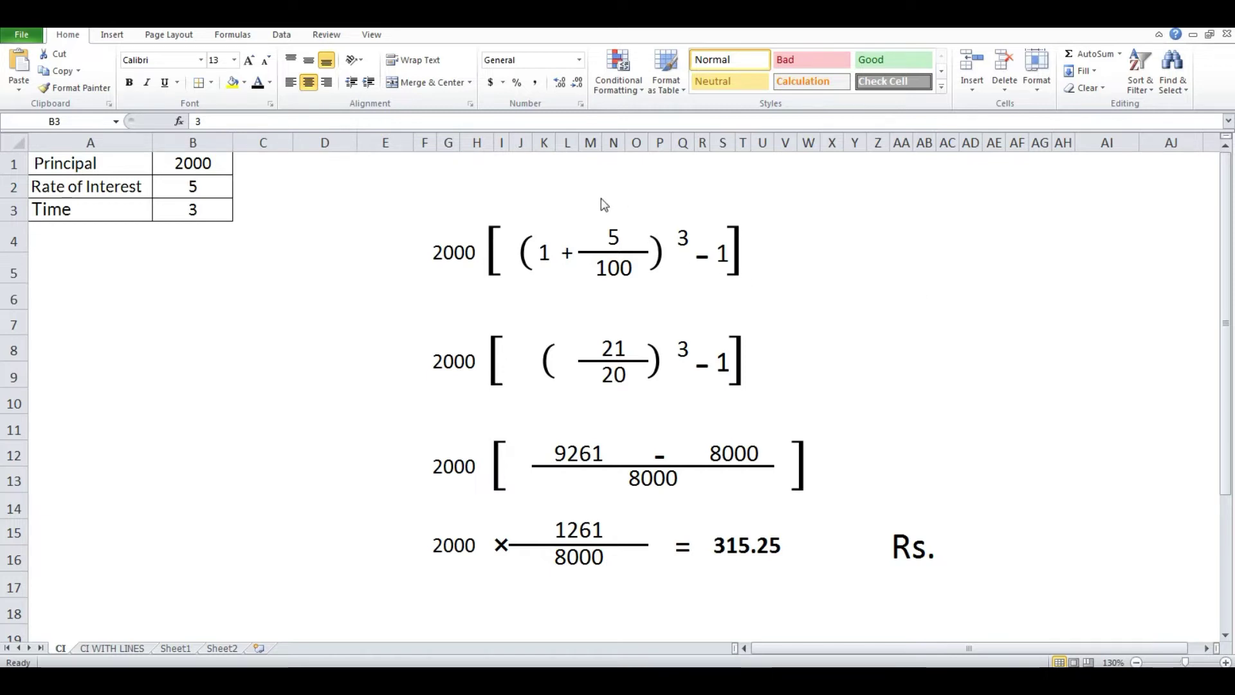
# Change the rate of interest in B2 to 7.
pyautogui.click(76, 163)
pyautogui.click(171, 163)
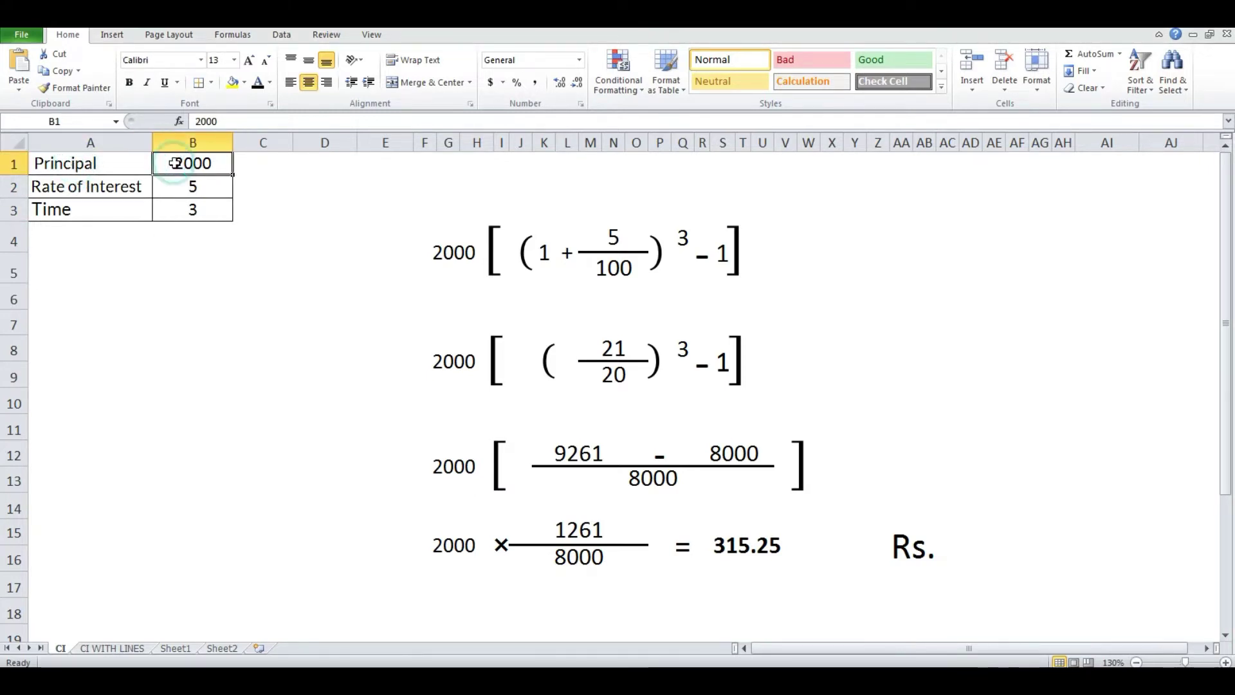
pyautogui.click(177, 187)
pyautogui.click(172, 207)
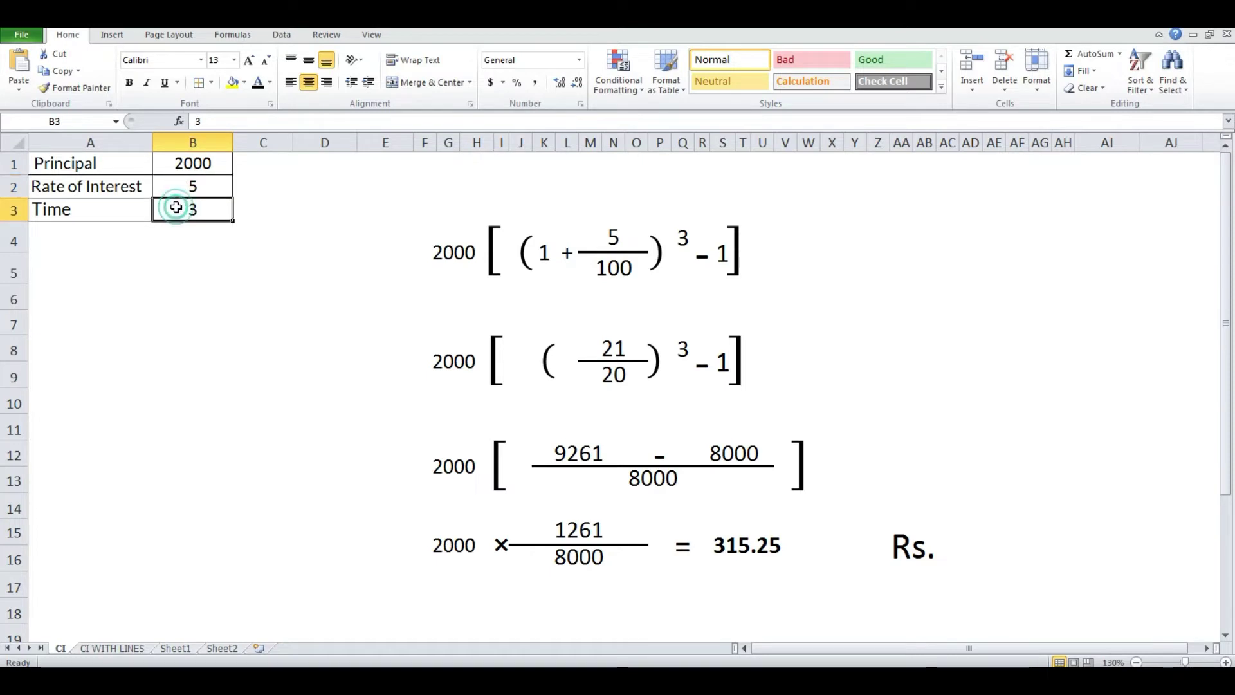
pyautogui.click(176, 190)
pyautogui.click(175, 190)
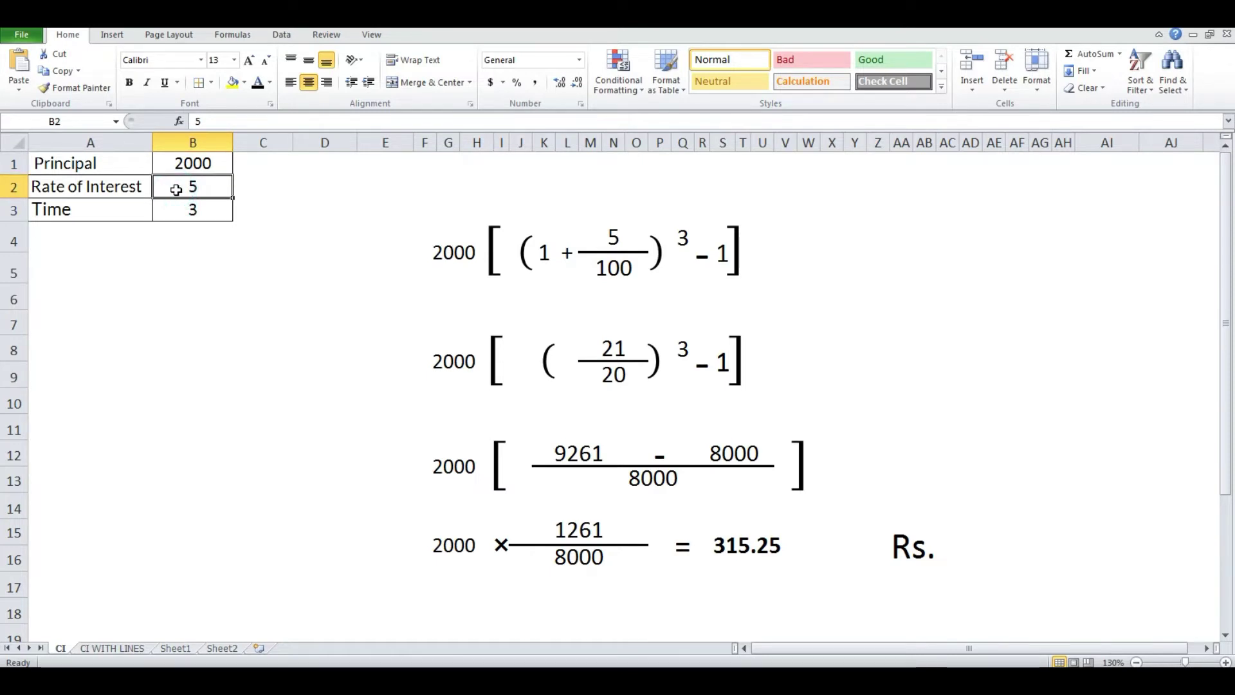
pyautogui.write('7')
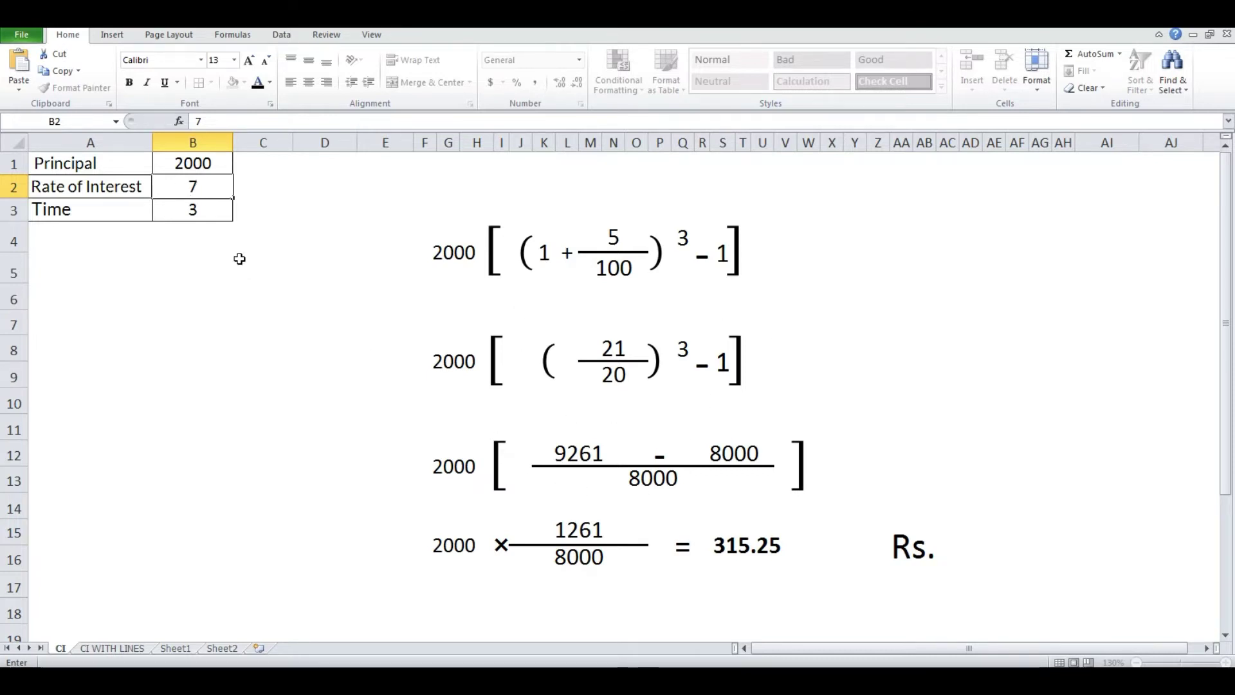
pyautogui.press('Return')
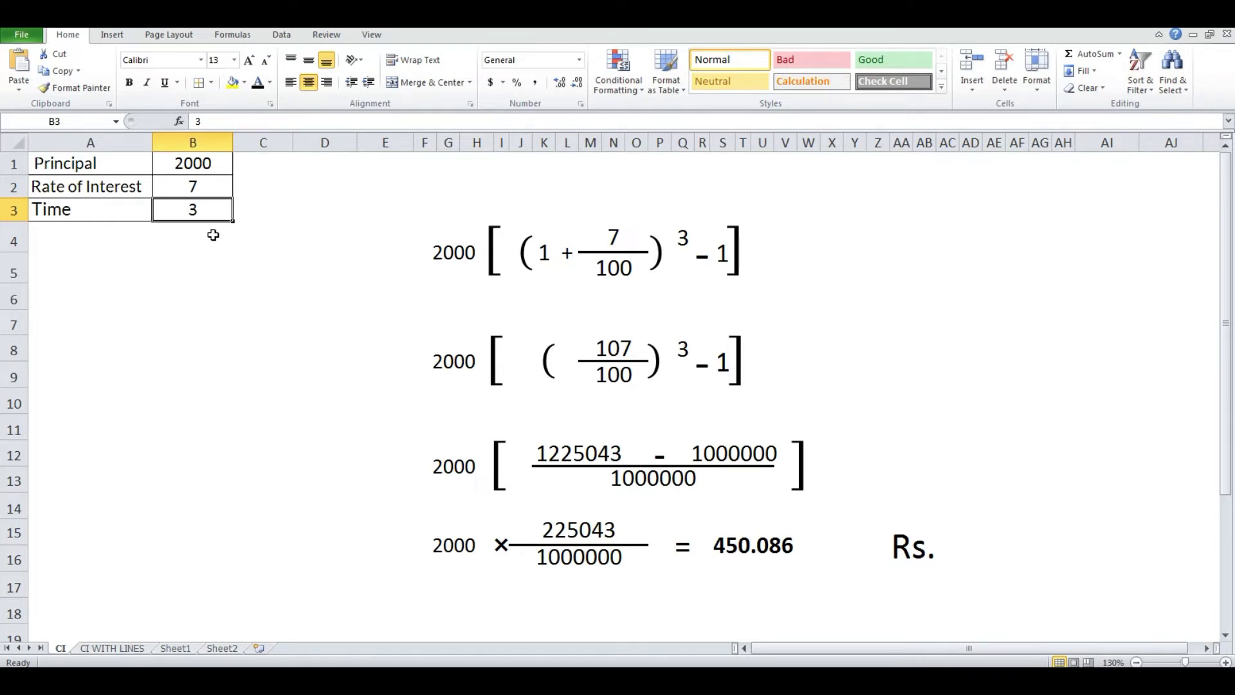
# Try a principal of 3000 in B1, then restore it to 2000.
pyautogui.click(191, 165)
pyautogui.write('3')
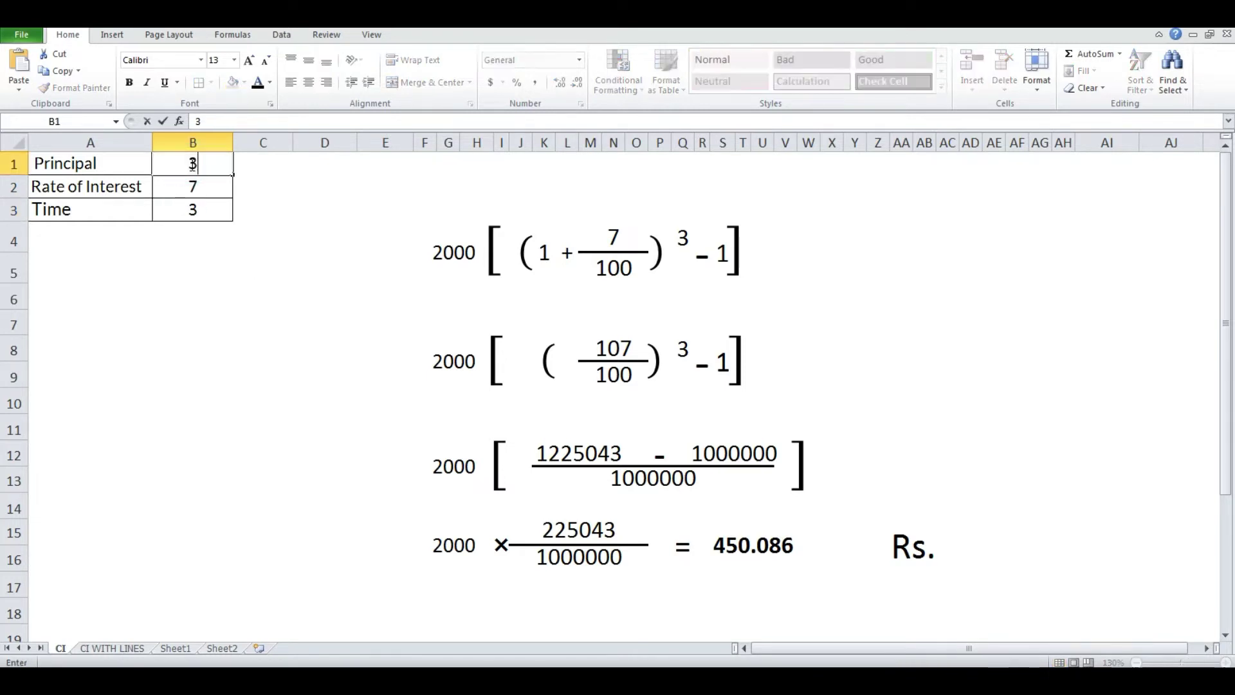
pyautogui.write('000')
pyautogui.press('Return')
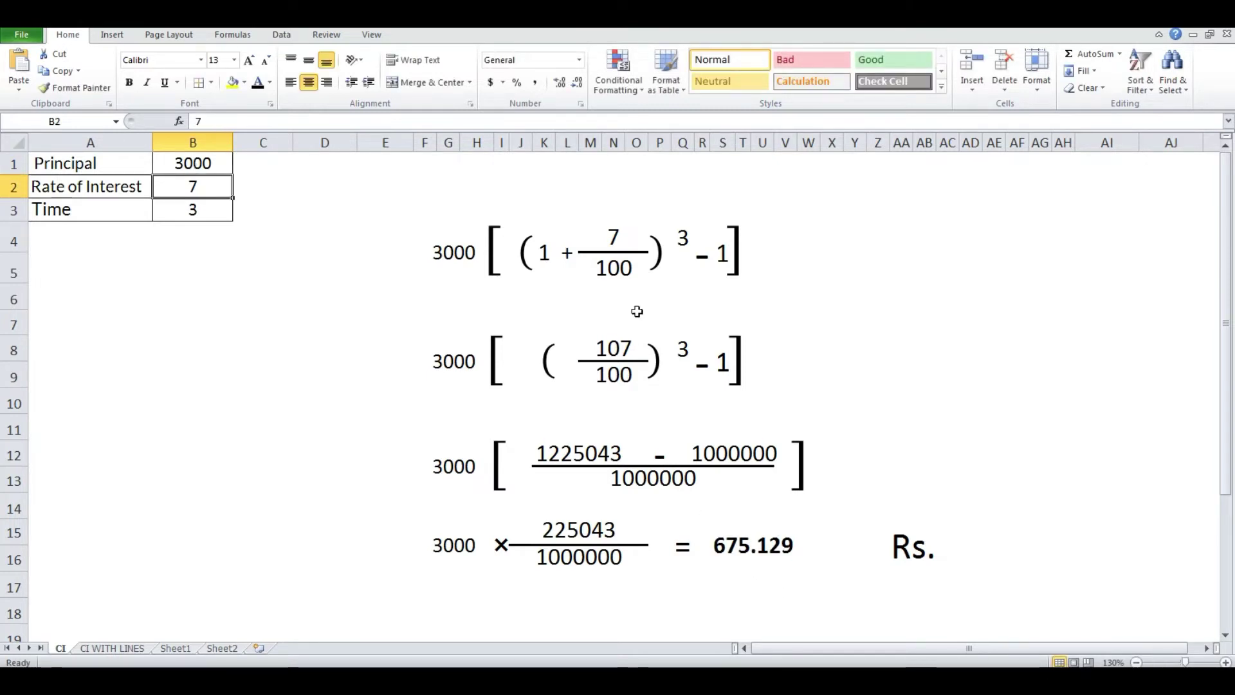
pyautogui.click(195, 168)
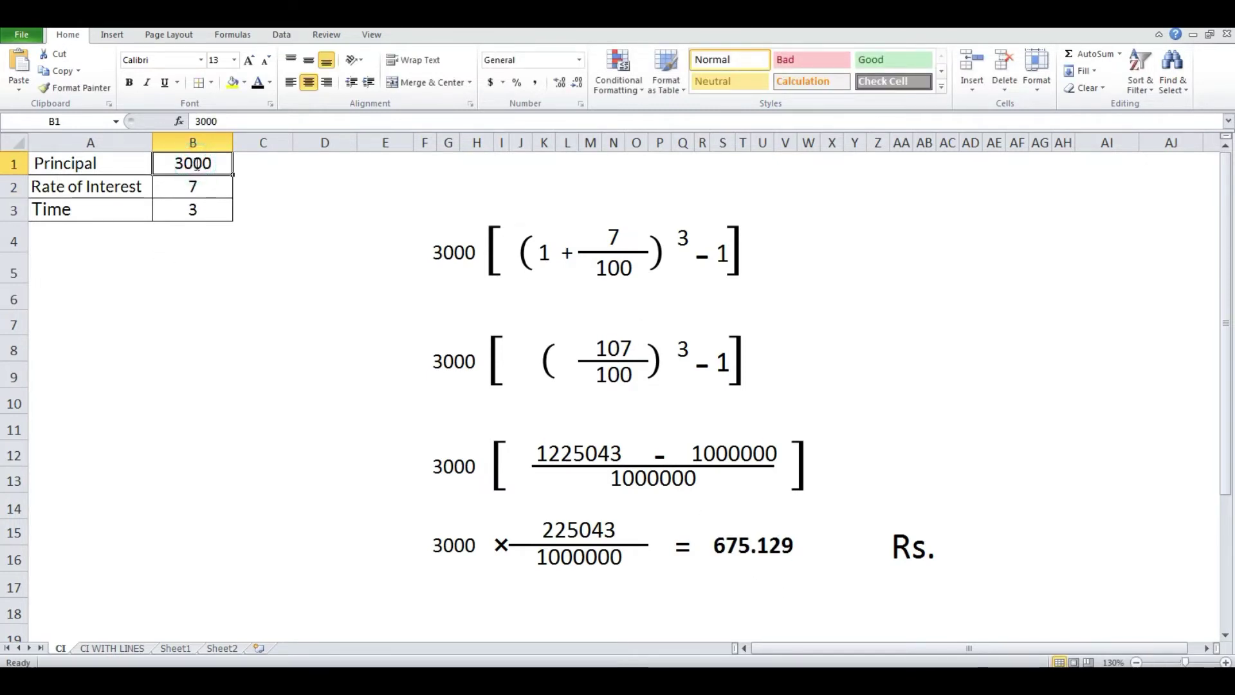
pyautogui.write('2000')
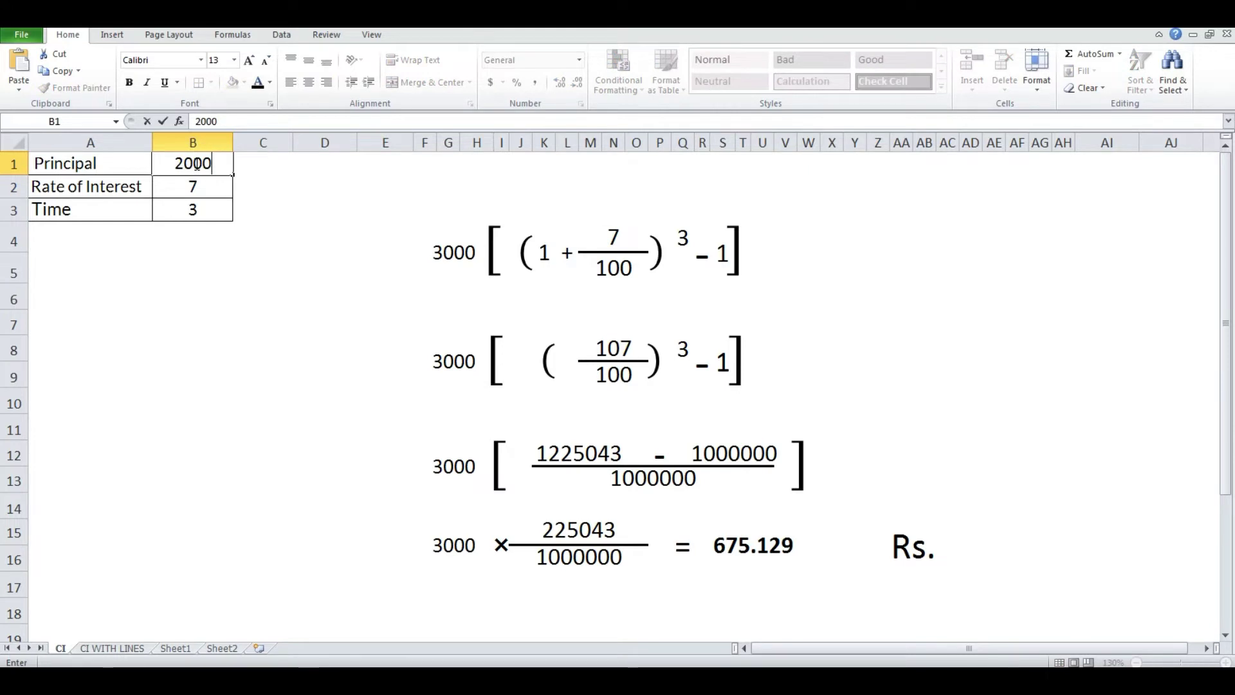
pyautogui.press('Return')
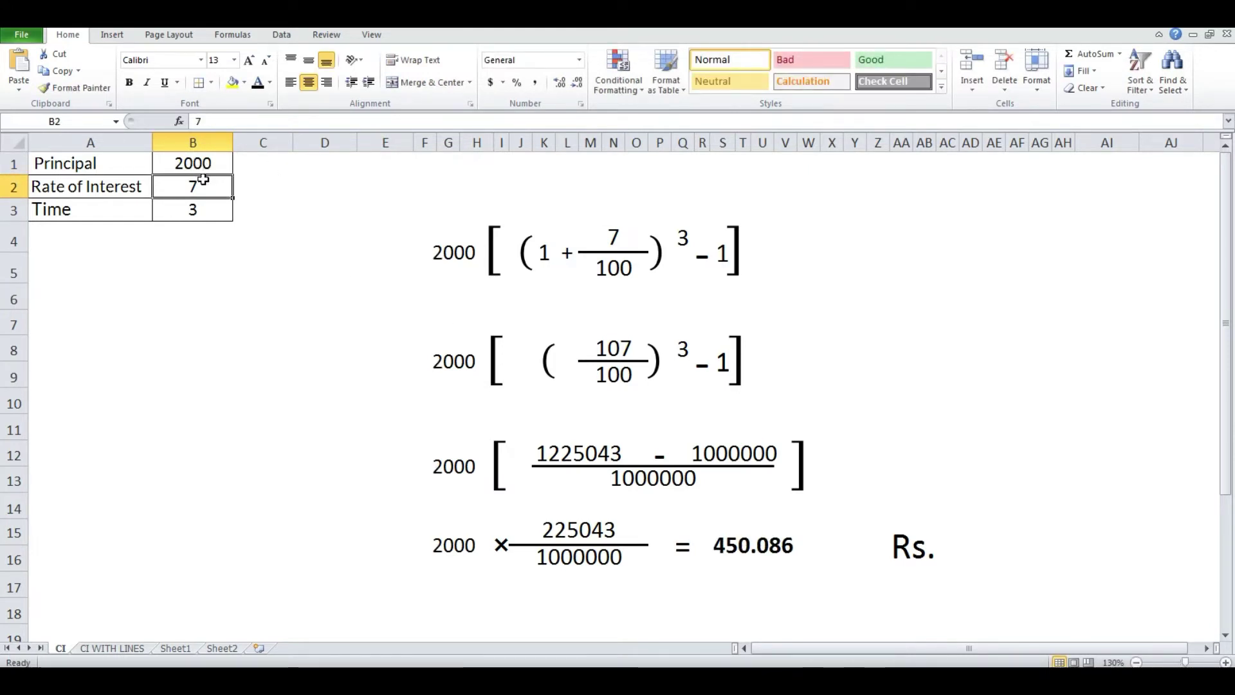
# Set the time value in B3 to 4.
pyautogui.click(211, 208)
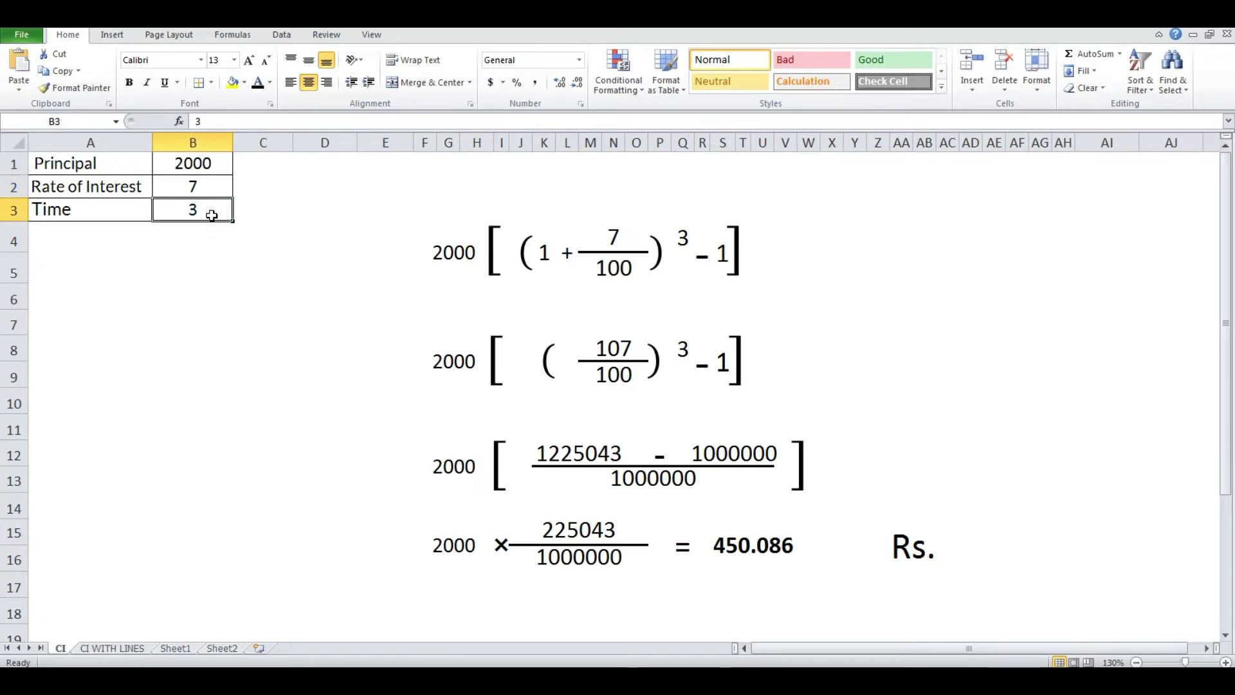
pyautogui.write('4')
pyautogui.press('Return')
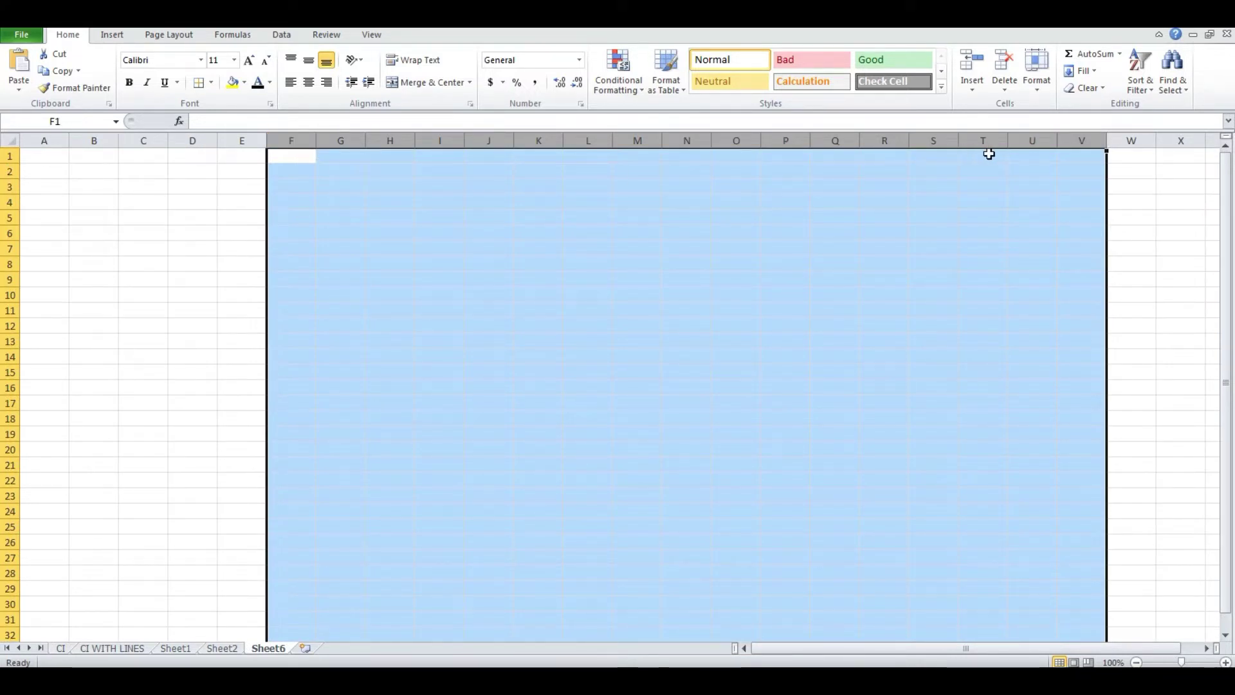
# Set the width of columns F through V to 2.5.
pyautogui.click(1036, 86)
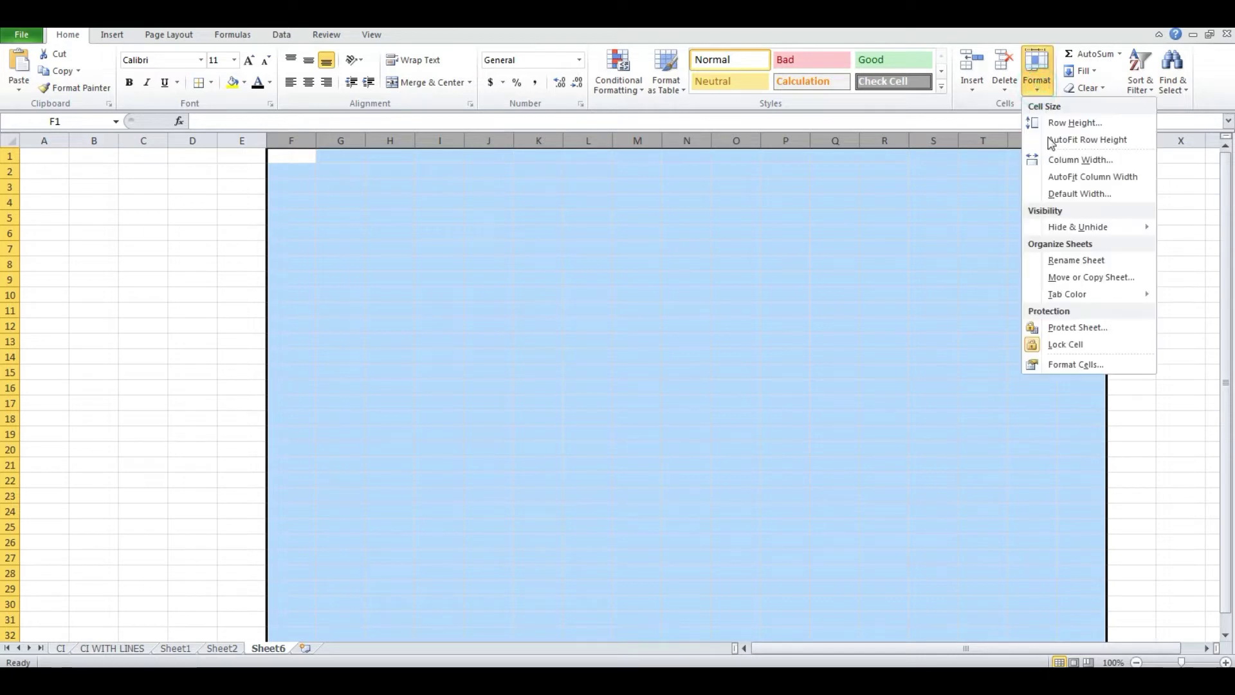
pyautogui.click(1058, 157)
pyautogui.write('2.5')
pyautogui.press('Return')
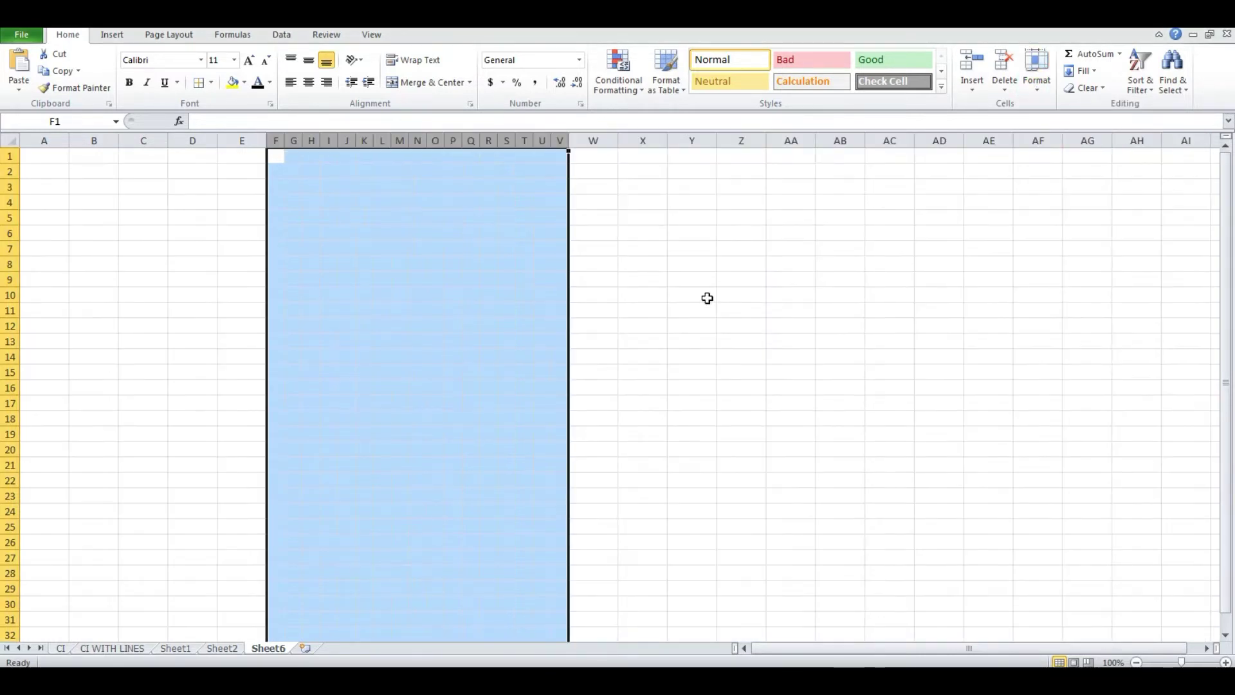
pyautogui.click(542, 187)
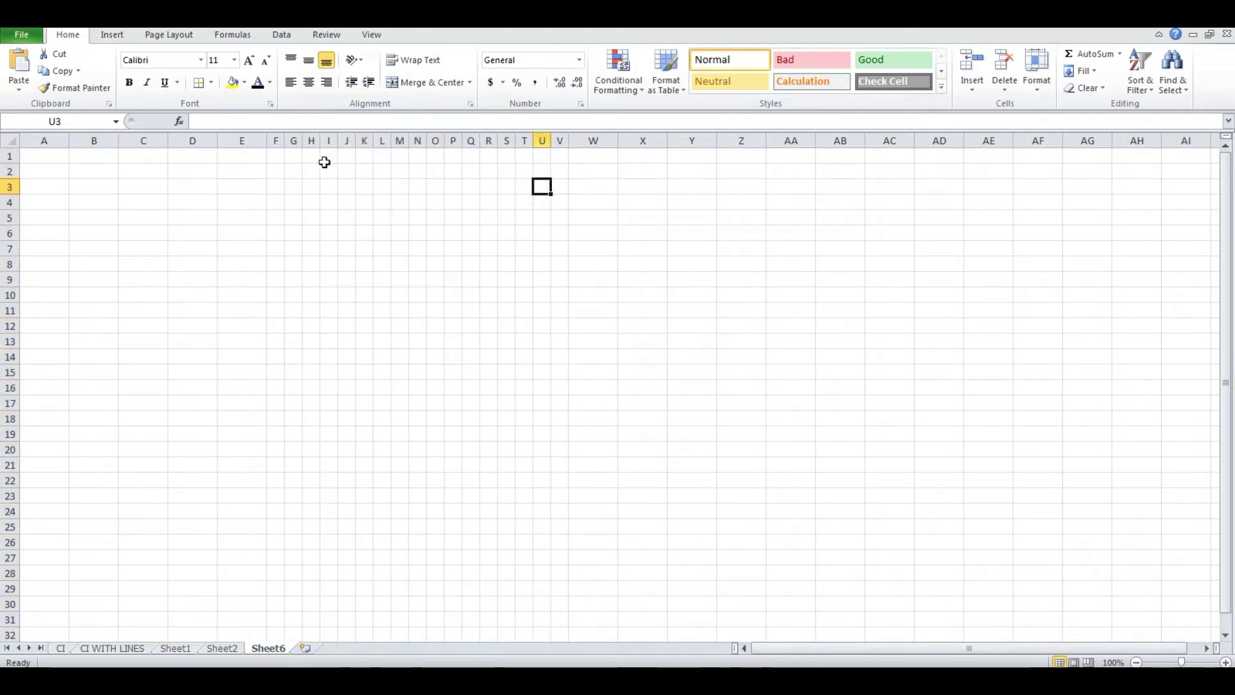
# Give columns W through AH the same 2.5 column width.
pyautogui.moveTo(592, 140); pyautogui.dragTo(1137, 141)
pyautogui.click(1045, 93)
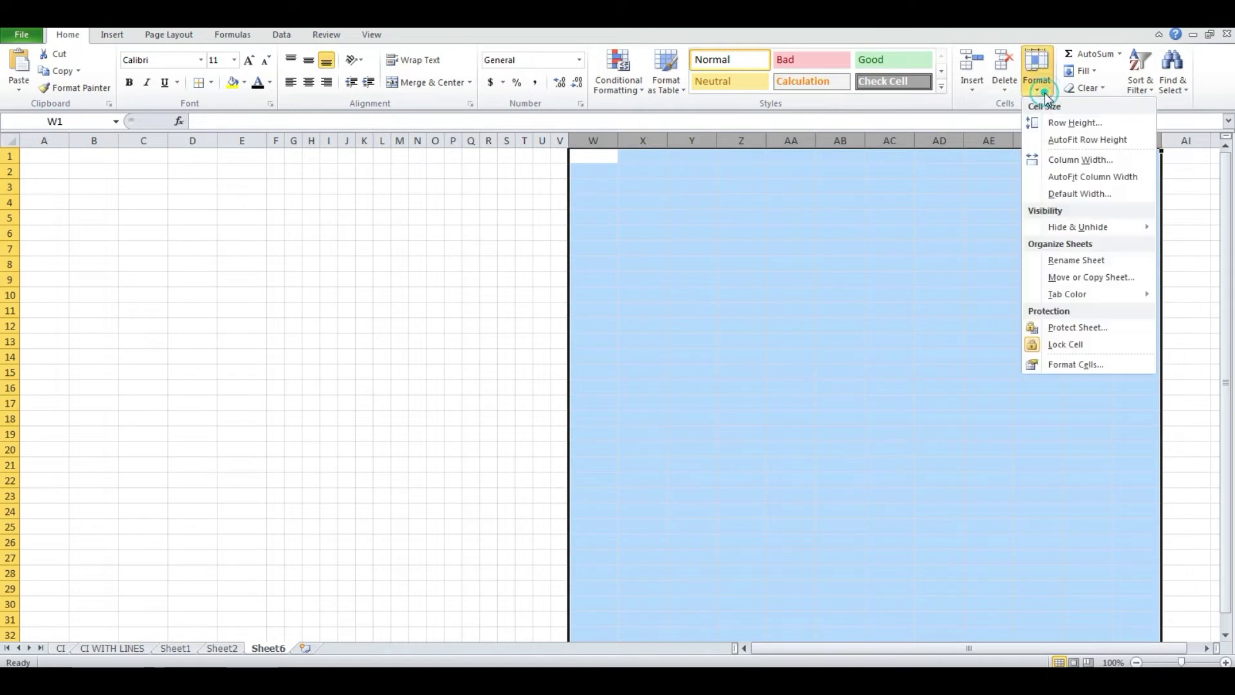
pyautogui.click(1069, 159)
pyautogui.write('2.5')
pyautogui.press('Return')
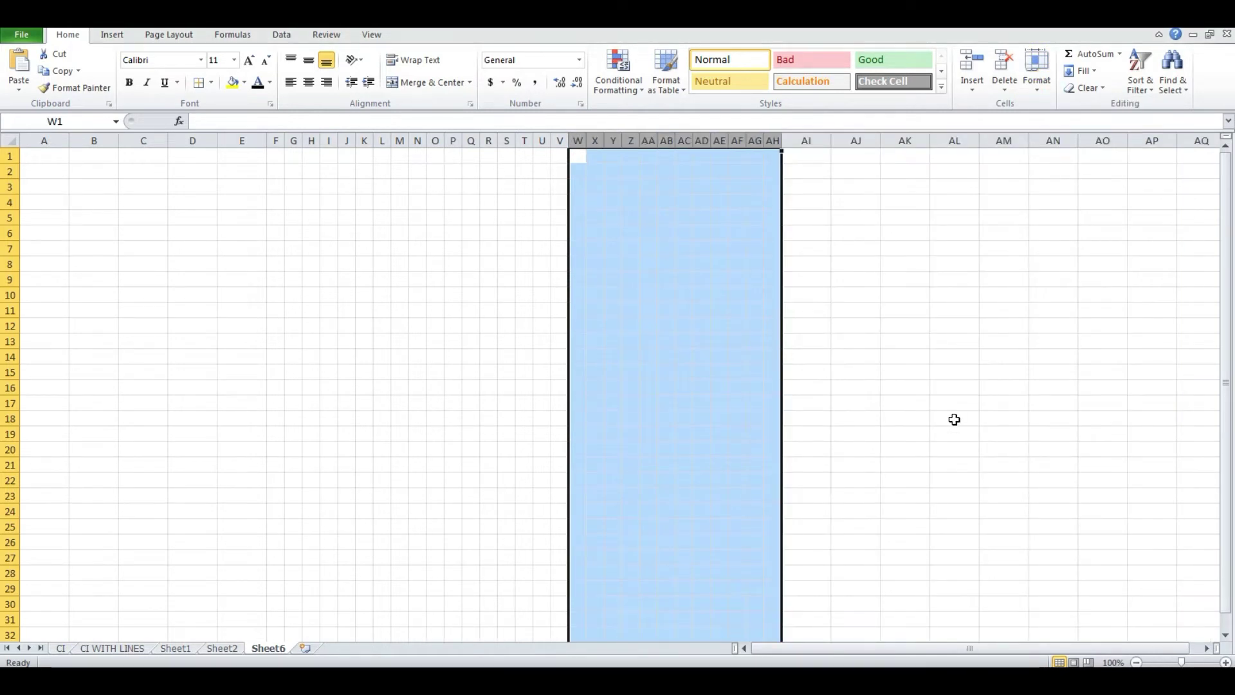
pyautogui.click(952, 419)
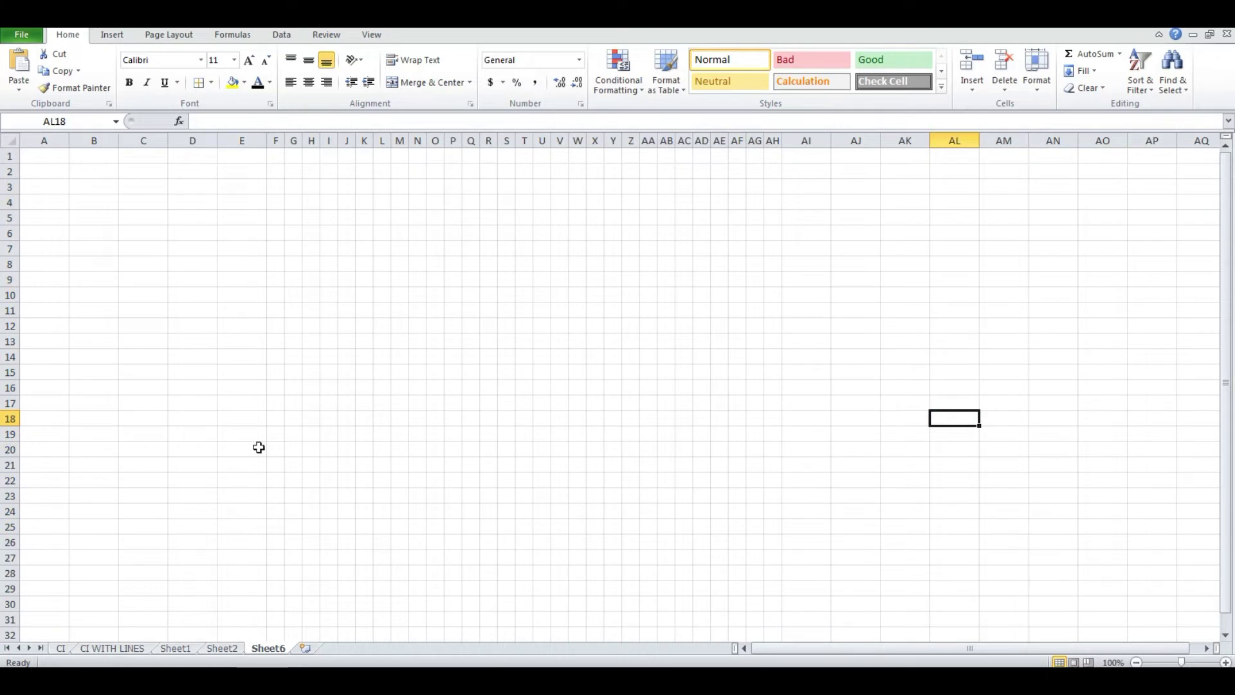
pyautogui.click(58, 156)
# Enter the Principal, Rate of Interest and Time labels with their values in A1:B3.
pyautogui.write('Principal')
pyautogui.press('Tab')
pyautogui.write('2000')
pyautogui.press('Return')
pyautogui.write('Rate of Interest')
pyautogui.press('Return')
pyautogui.write('Time')
pyautogui.press('Tab')
pyautogui.write('5')
# Enlarge the input table's font and autofit column A to fit 'Rate of Interest'.
pyautogui.moveTo(42, 156); pyautogui.dragTo(122, 186)
pyautogui.click(219, 148)
pyautogui.click(253, 291)
pyautogui.moveTo(58, 159); pyautogui.dragTo(129, 182)
pyautogui.doubleClick(101, 140)
pyautogui.click(202, 277)
# Merge M5:N6, enter 1 in it and centre it vertically.
pyautogui.moveTo(476, 222); pyautogui.dragTo(476, 230)
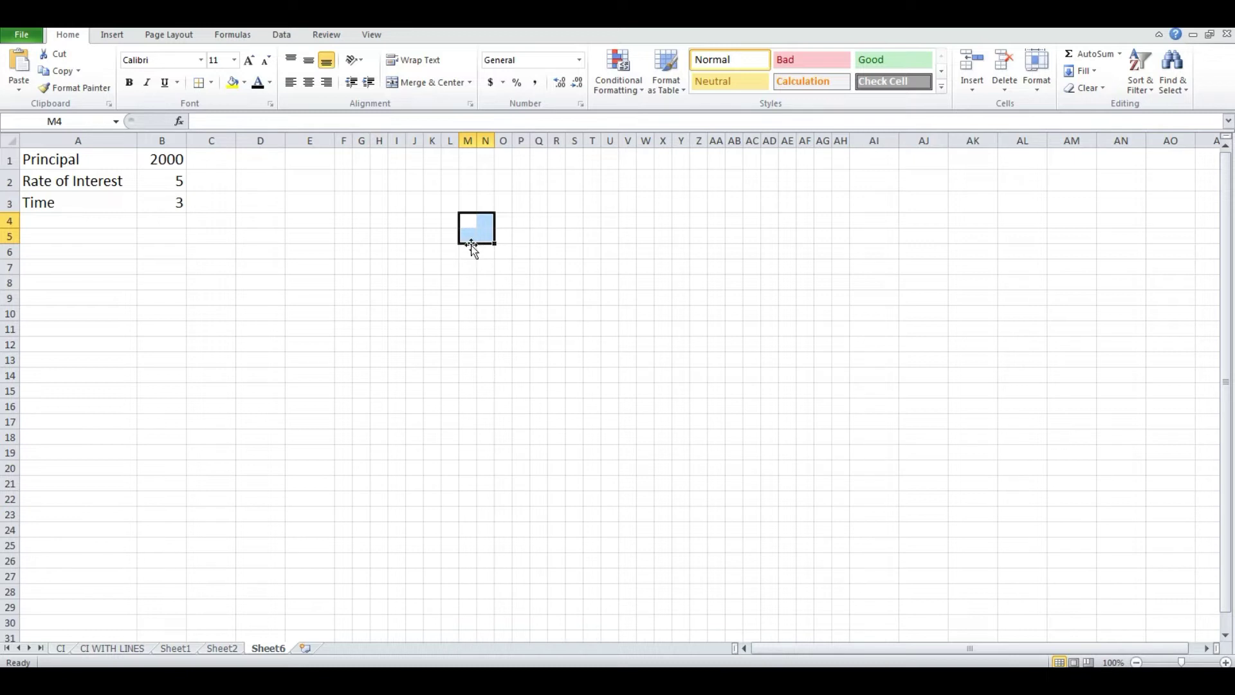
pyautogui.click(473, 238)
pyautogui.write('=')
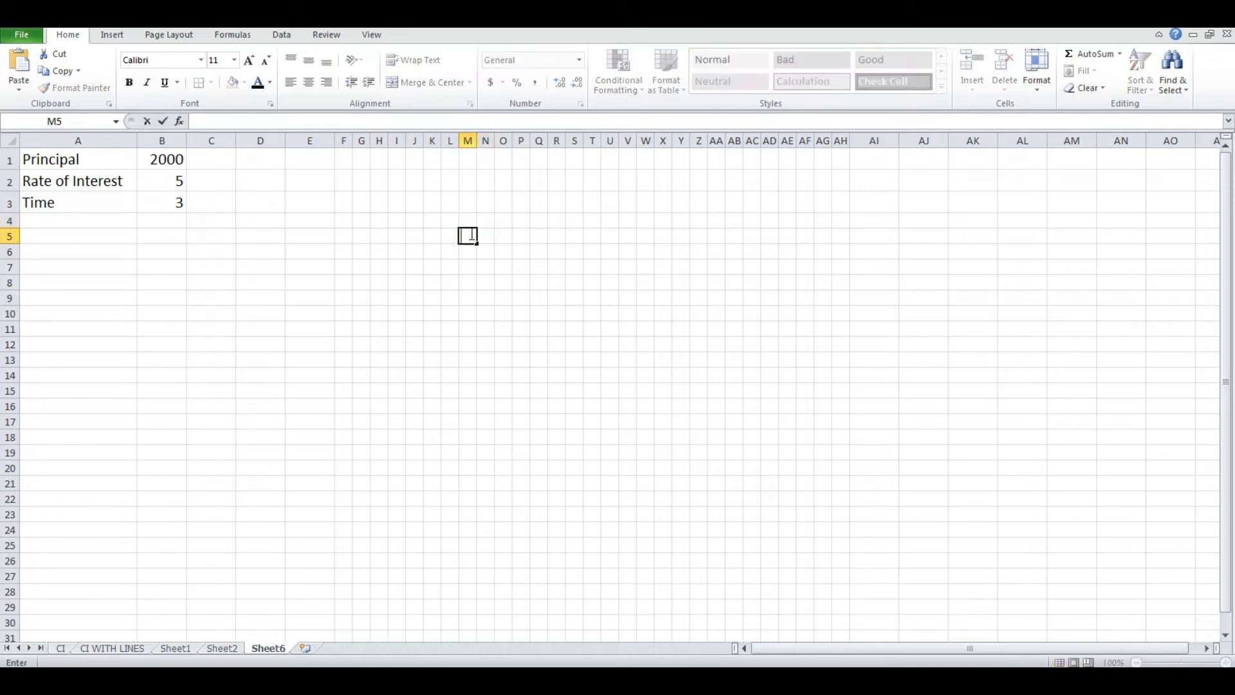
pyautogui.press('F2')
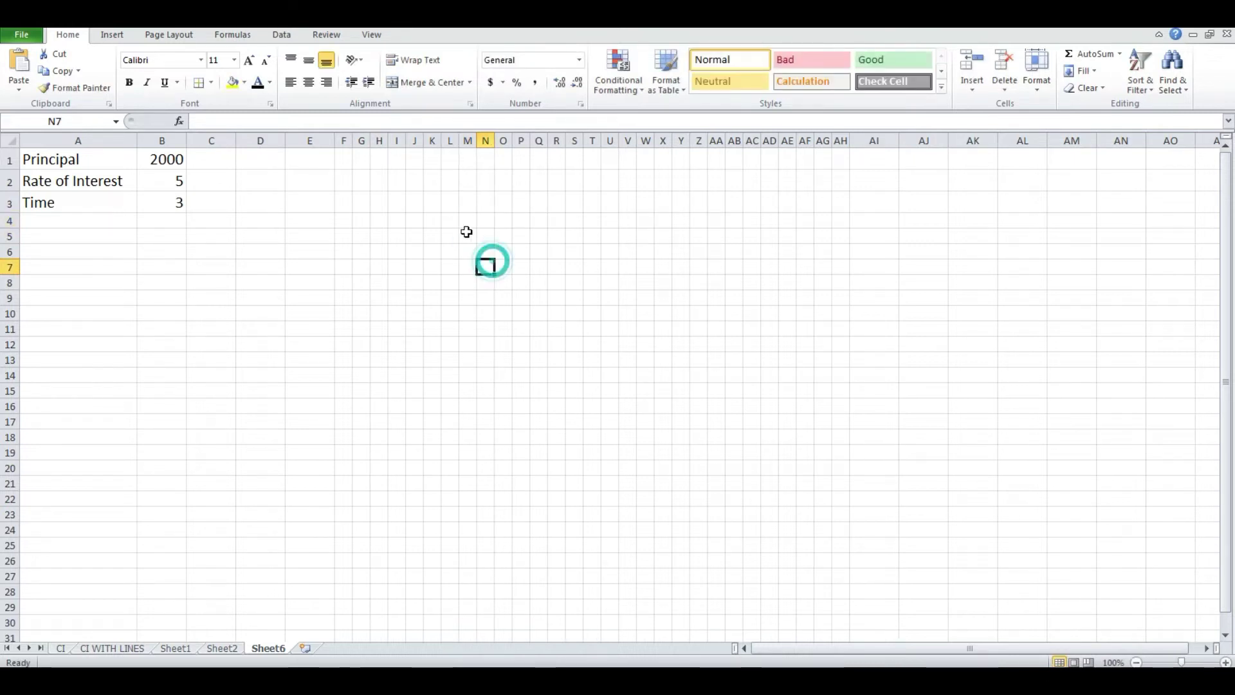
pyautogui.moveTo(468, 236); pyautogui.dragTo(487, 252)
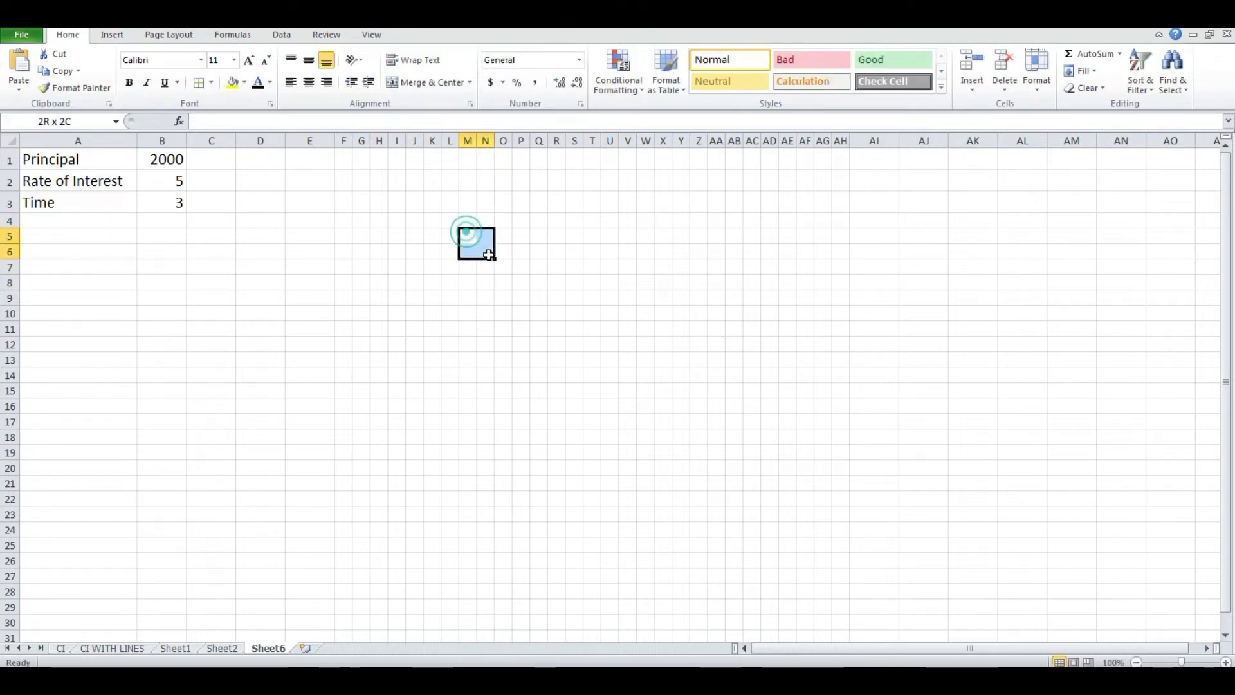
pyautogui.click(449, 83)
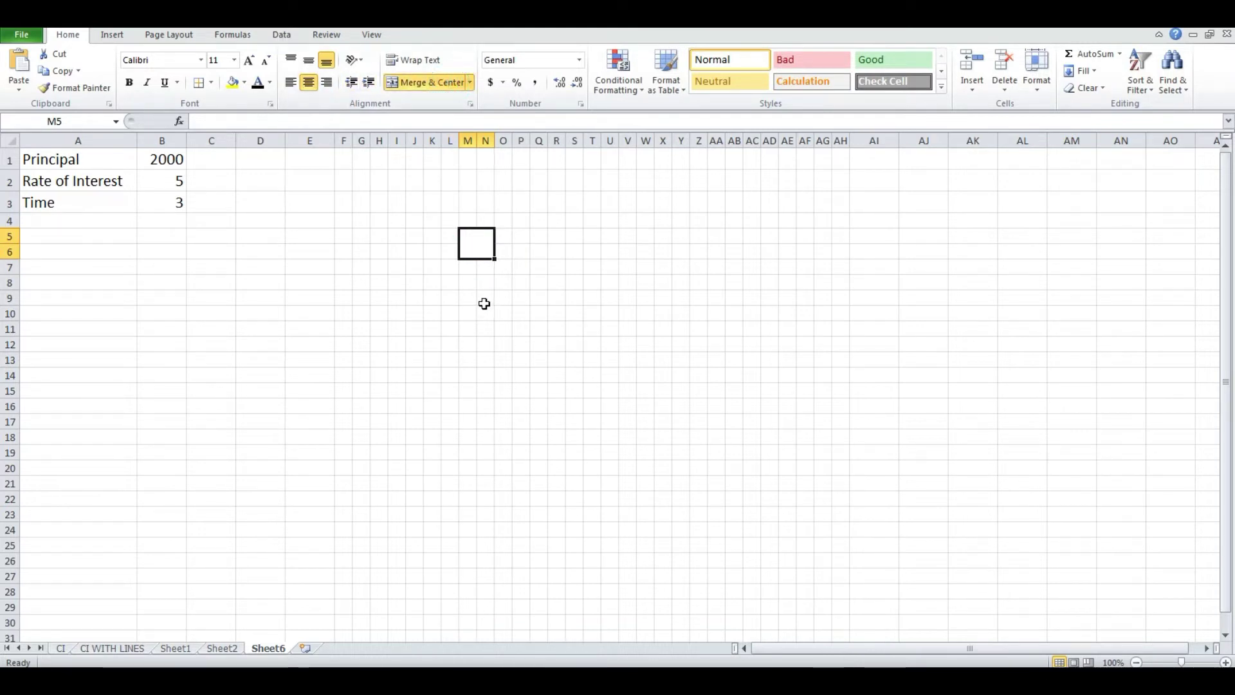
pyautogui.write('1')
pyautogui.click(502, 335)
pyautogui.click(477, 247)
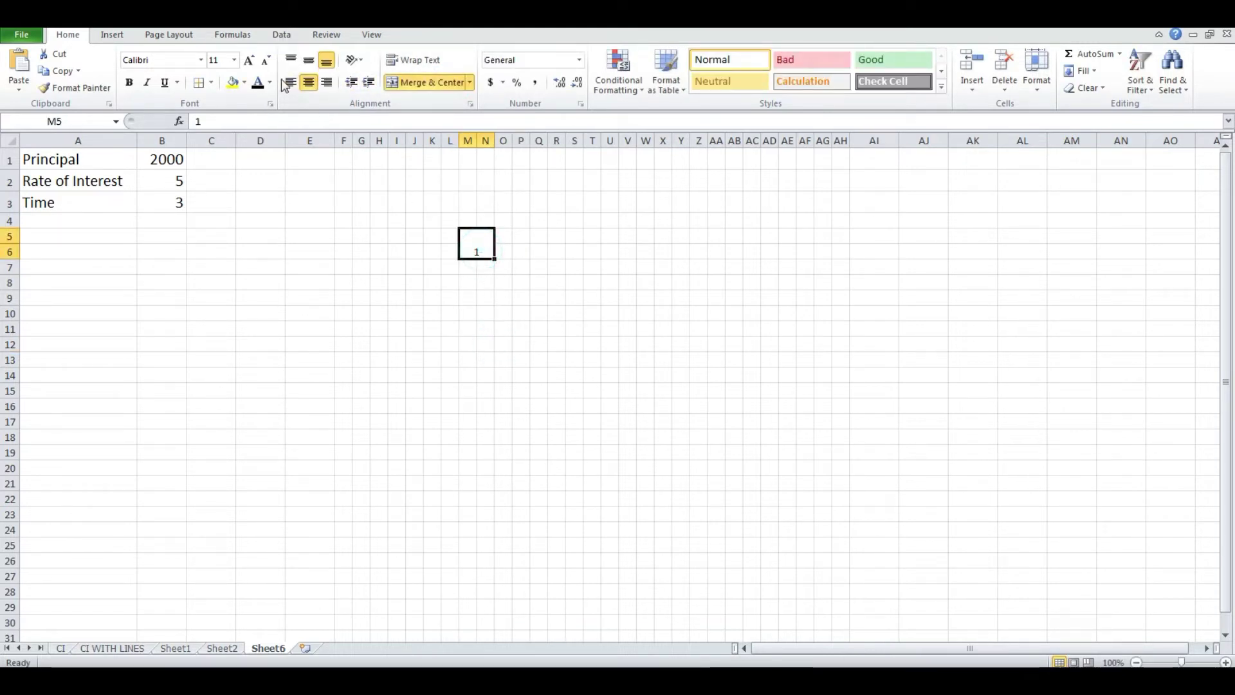
pyautogui.click(309, 60)
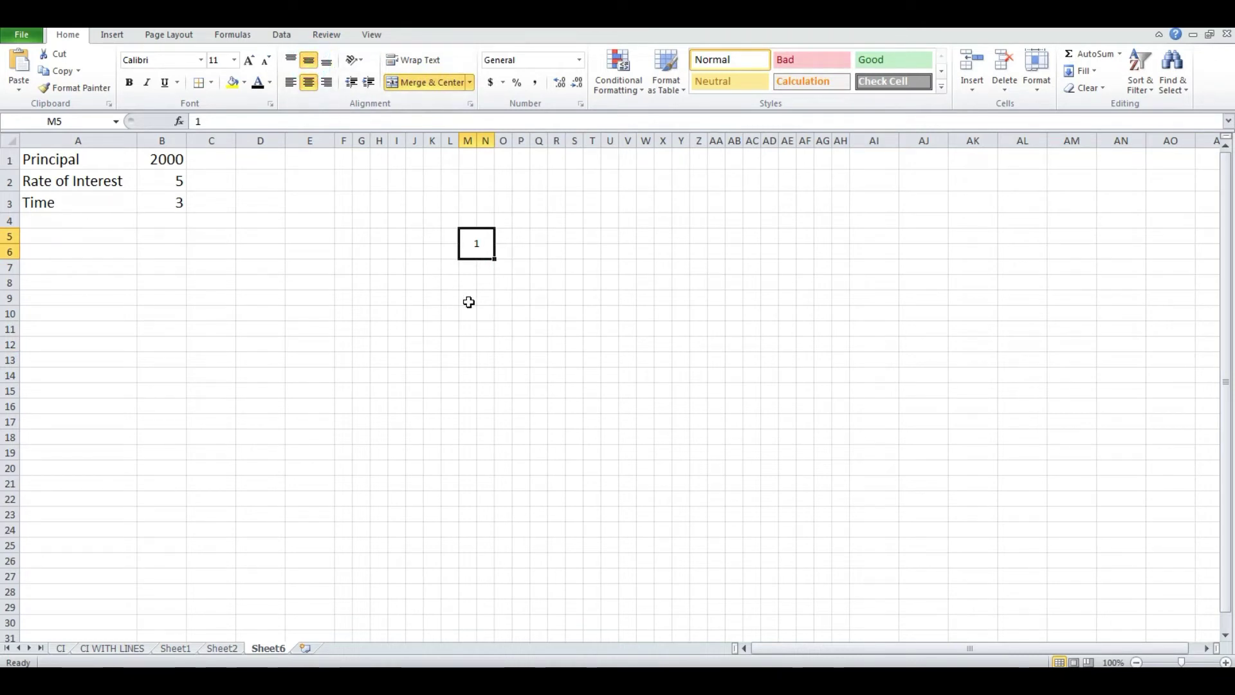
# Centre the contents of block J3:AC25 horizontally and vertically.
pyautogui.click(534, 299)
pyautogui.moveTo(418, 194); pyautogui.dragTo(758, 548)
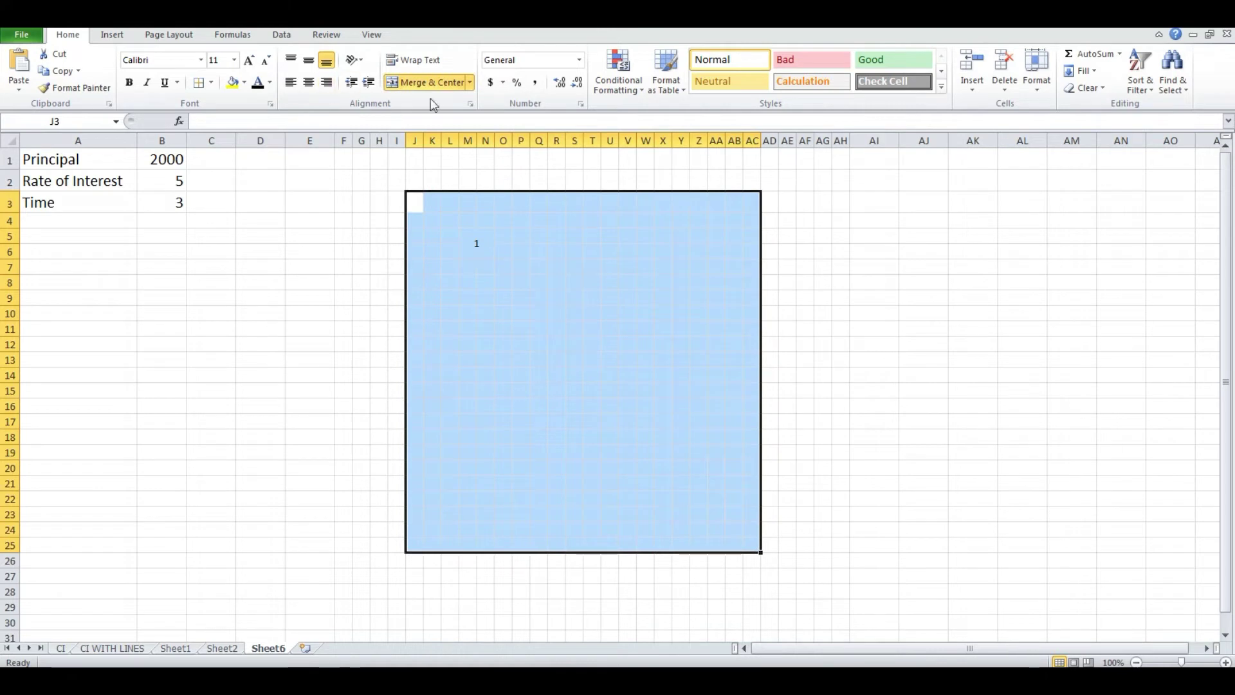
pyautogui.click(309, 82)
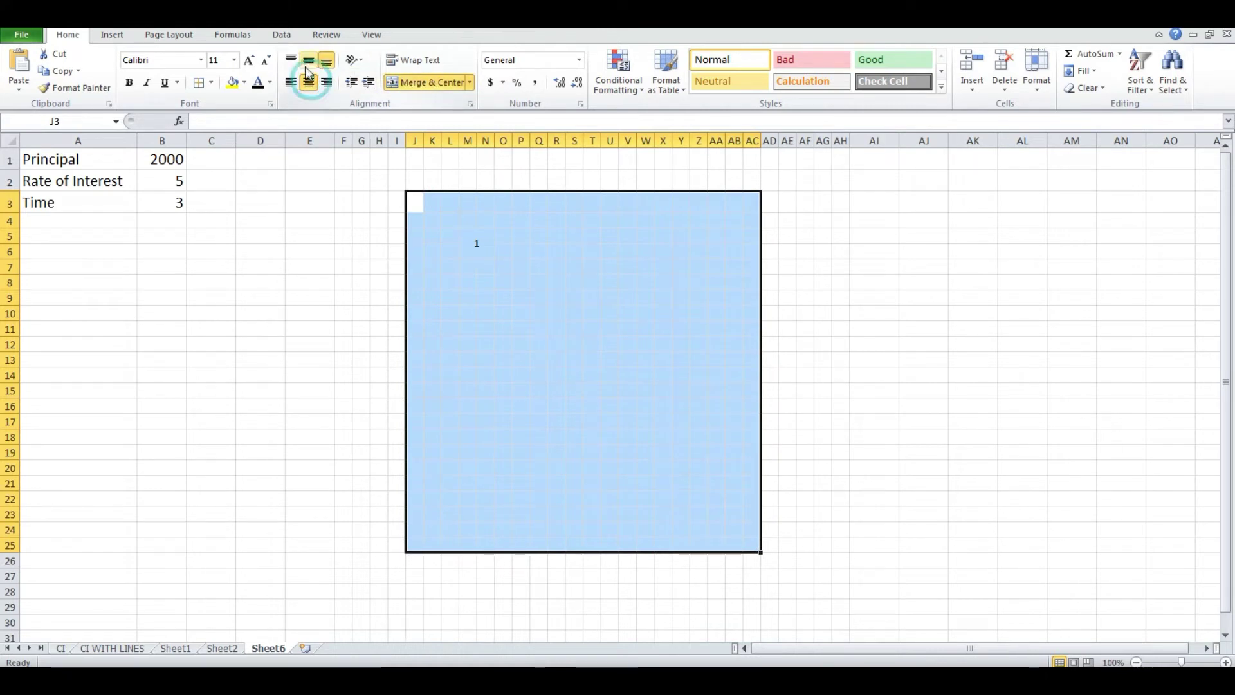
pyautogui.click(309, 65)
pyautogui.click(749, 282)
# Set the merged 1 in M5 to font size 16.
pyautogui.click(482, 242)
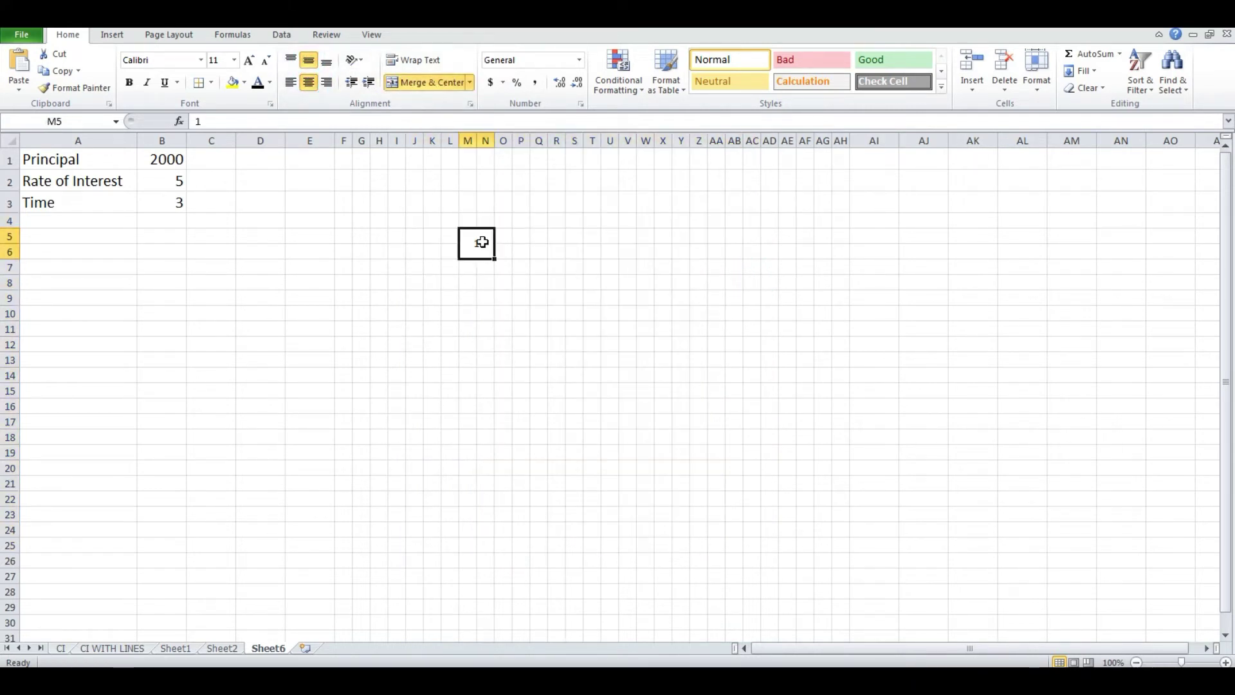
pyautogui.click(234, 60)
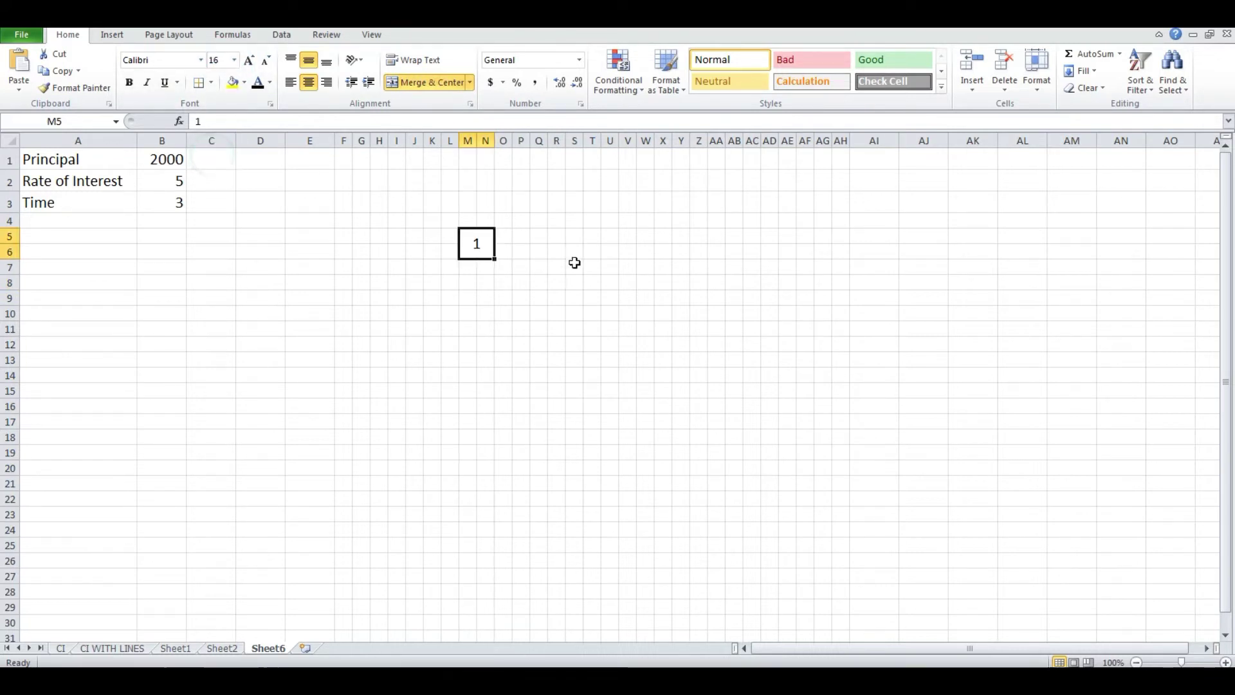
pyautogui.click(593, 283)
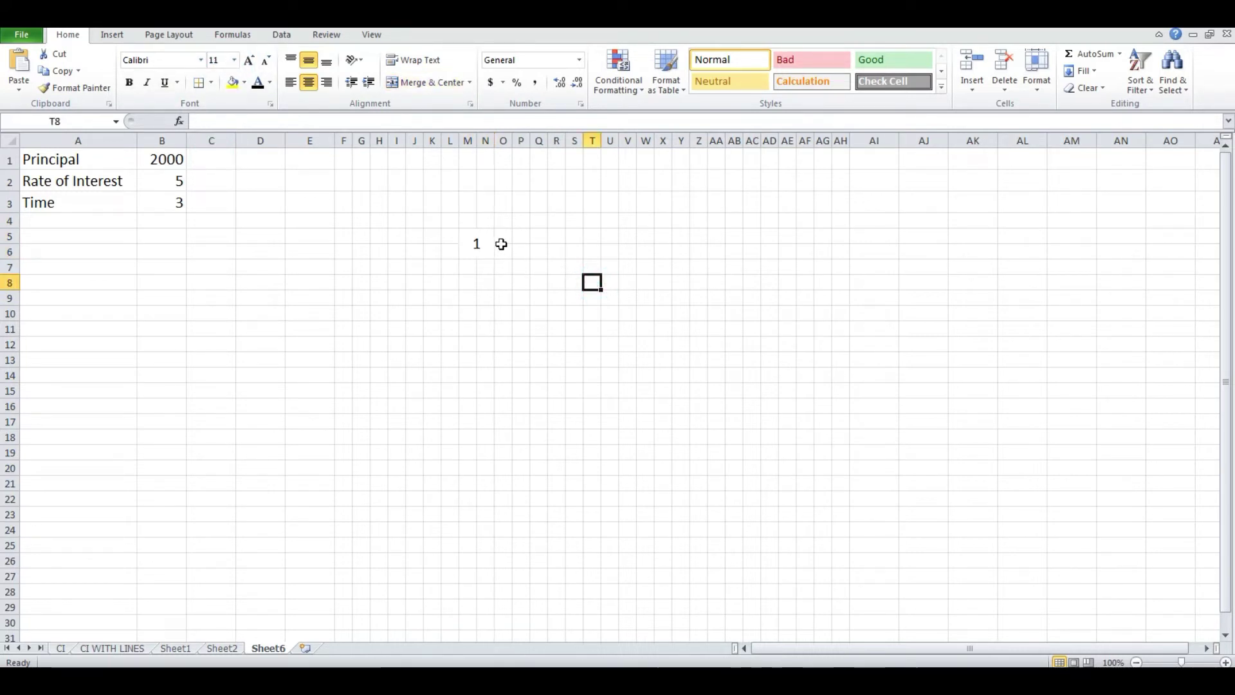
# Merge O5:O6 and put a plus sign in it.
pyautogui.click(502, 249)
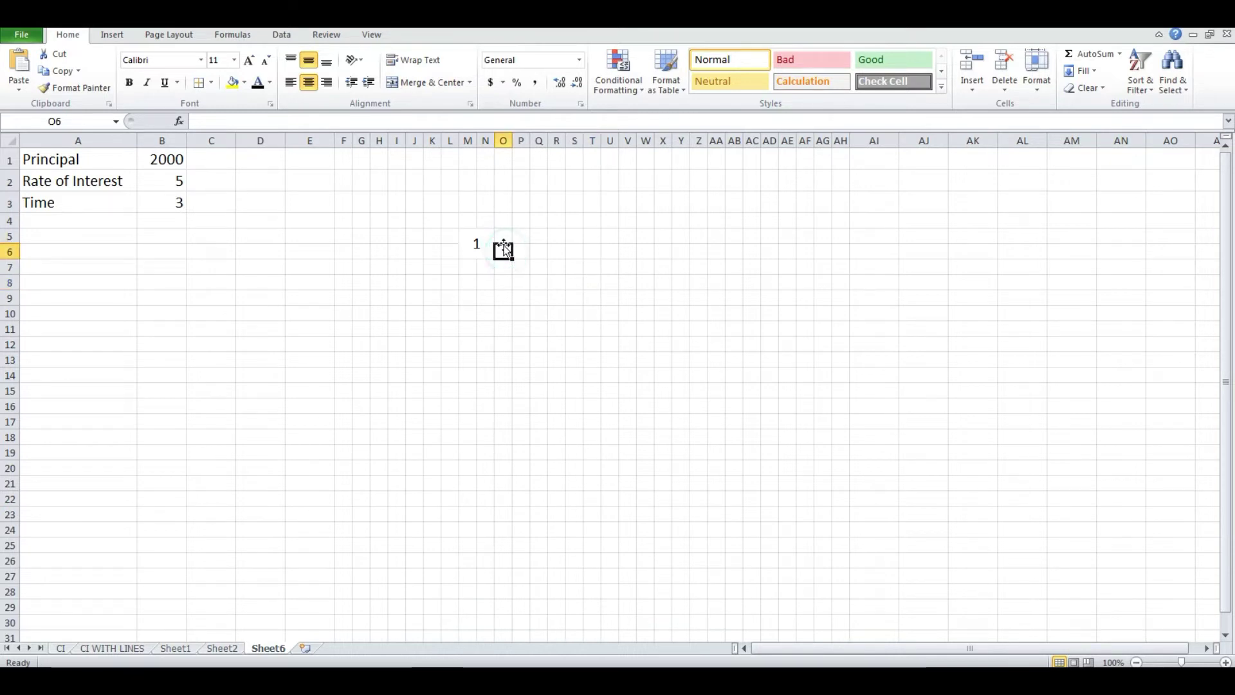
pyautogui.click(503, 238)
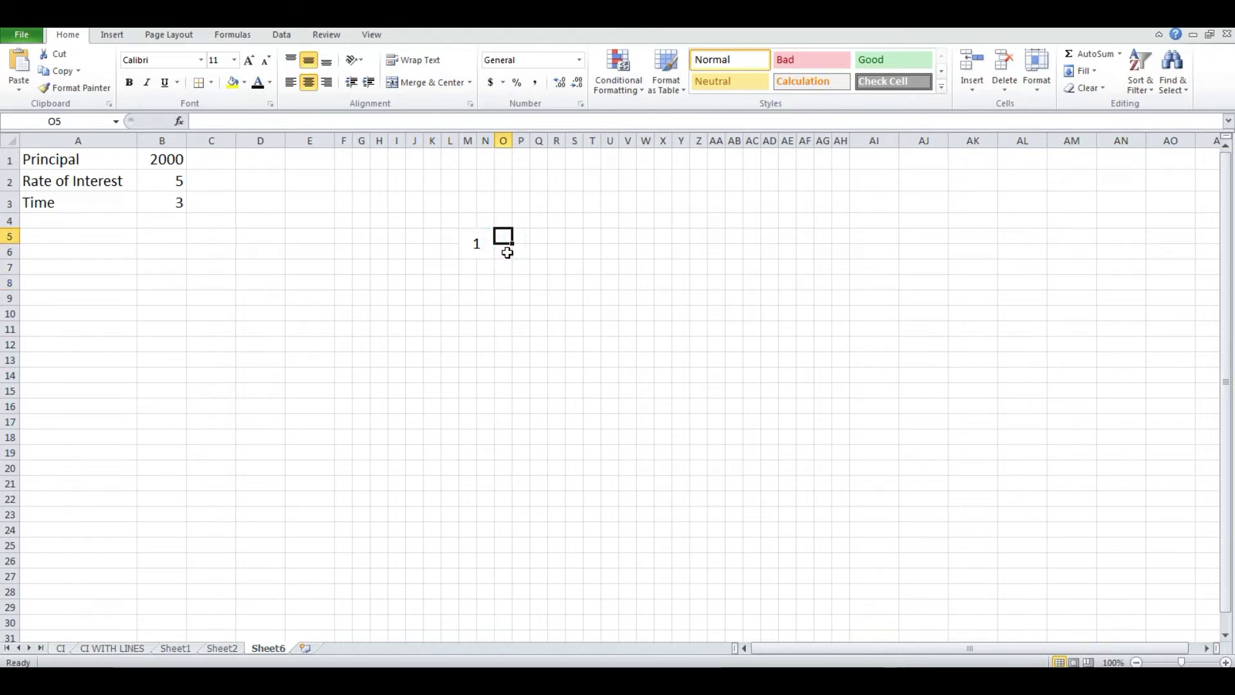
pyautogui.moveTo(504, 238); pyautogui.dragTo(507, 256)
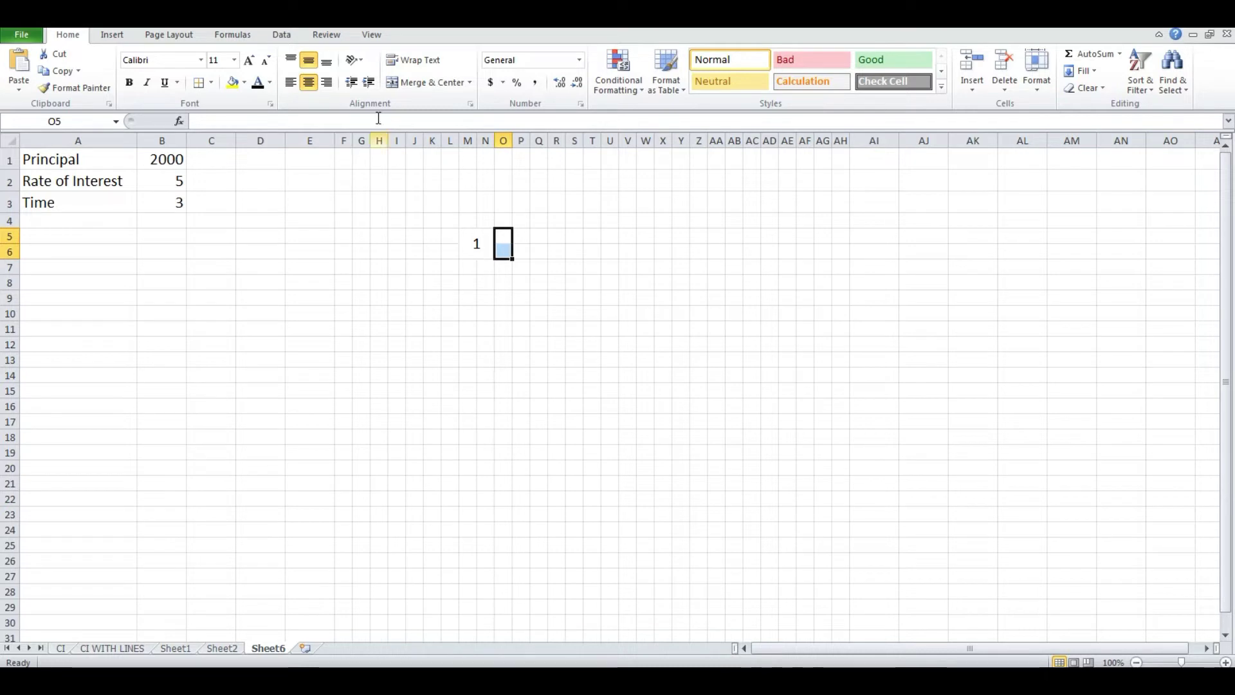
pyautogui.click(428, 86)
pyautogui.write('+S9')
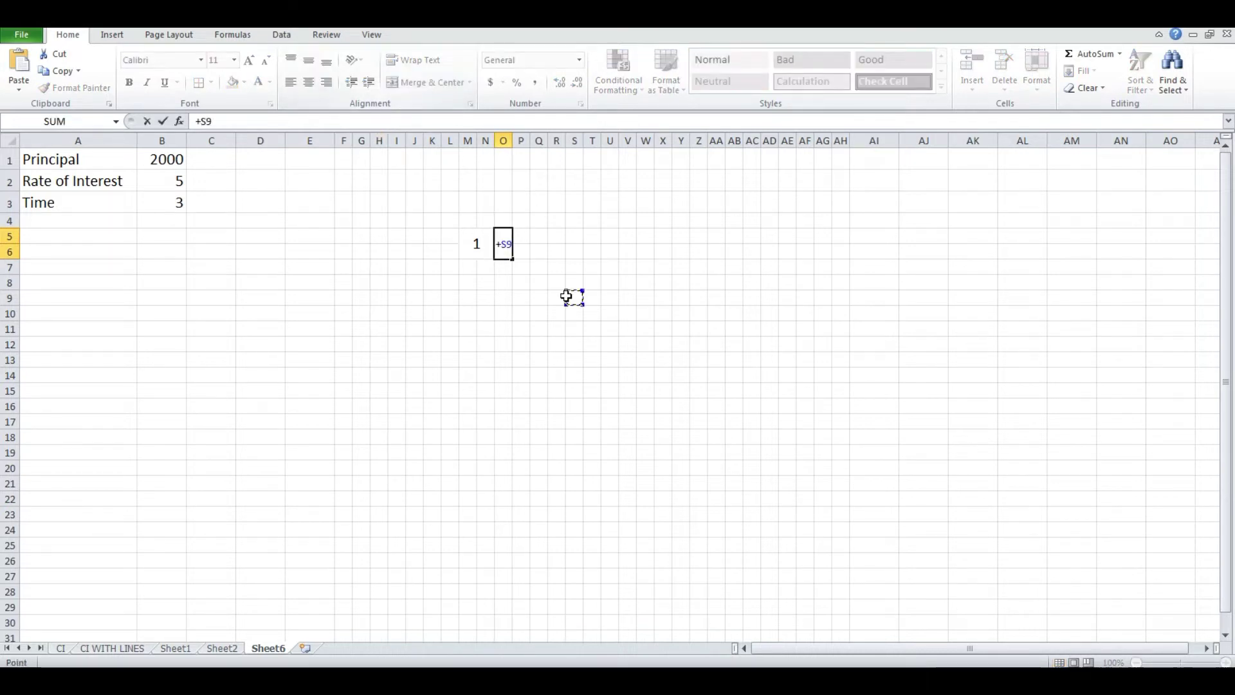
pyautogui.press('Return')
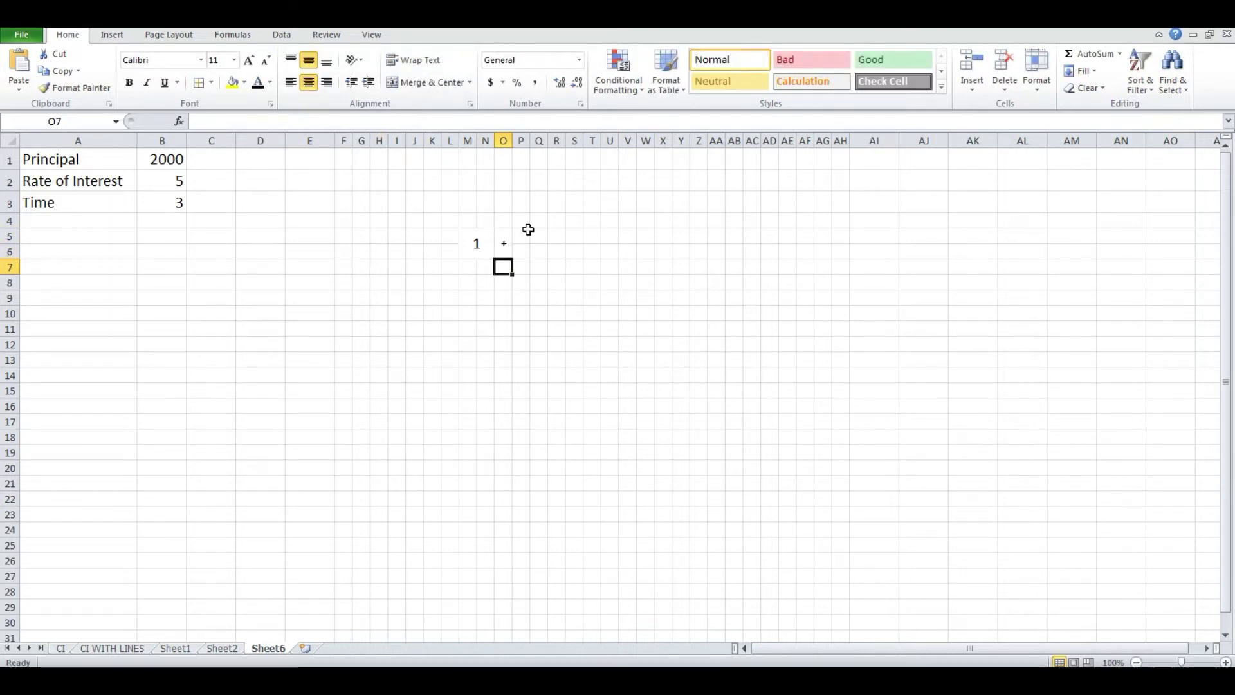
# Merge P4:T5 and P6:T7 into separate numerator and denominator blocks.
pyautogui.click(555, 236)
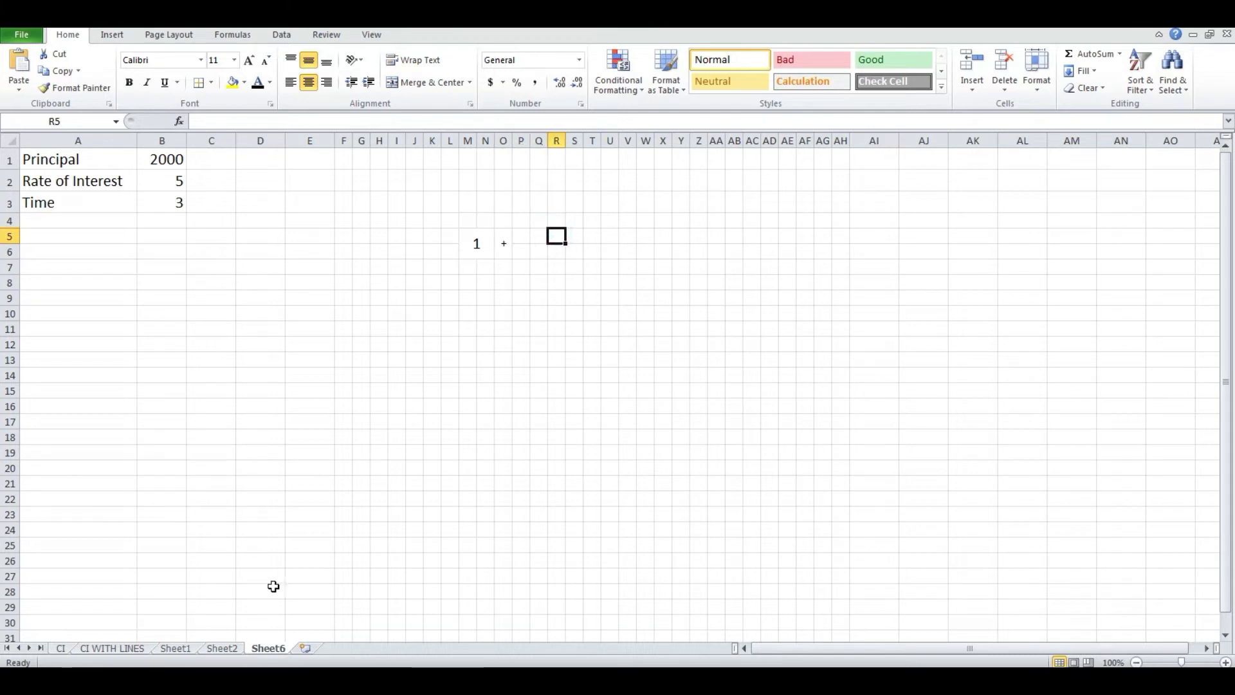
pyautogui.moveTo(522, 221); pyautogui.dragTo(539, 236)
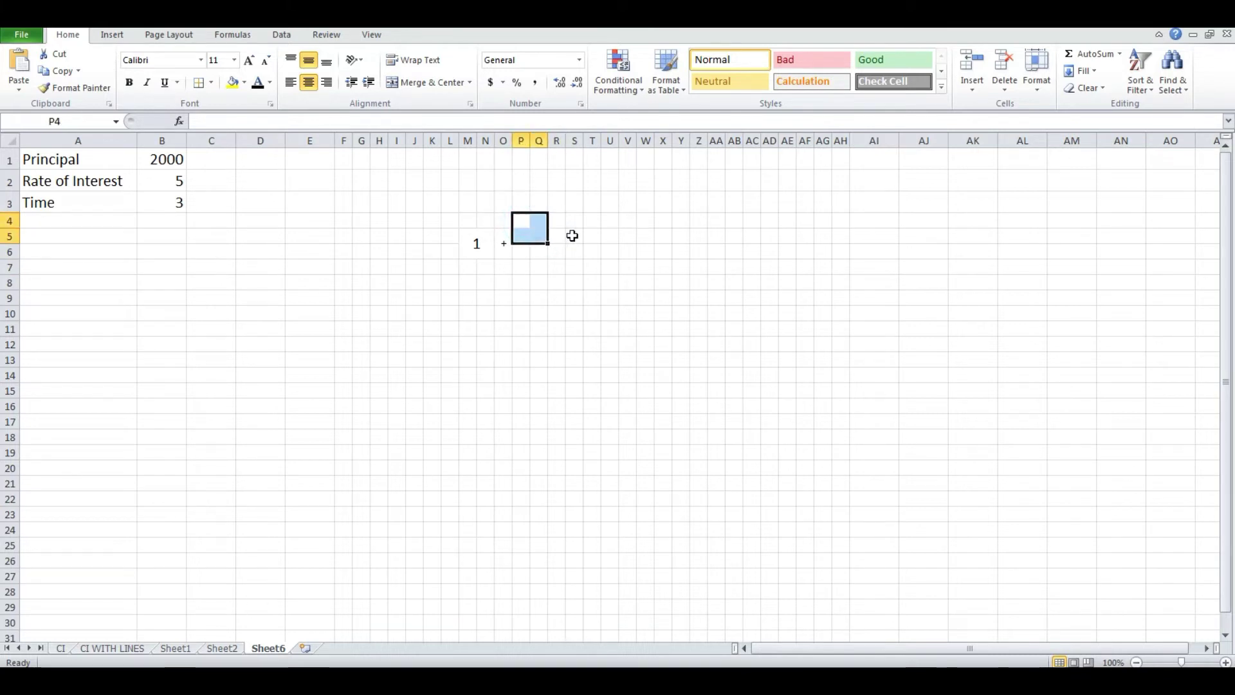
pyautogui.moveTo(579, 235); pyautogui.dragTo(579, 234)
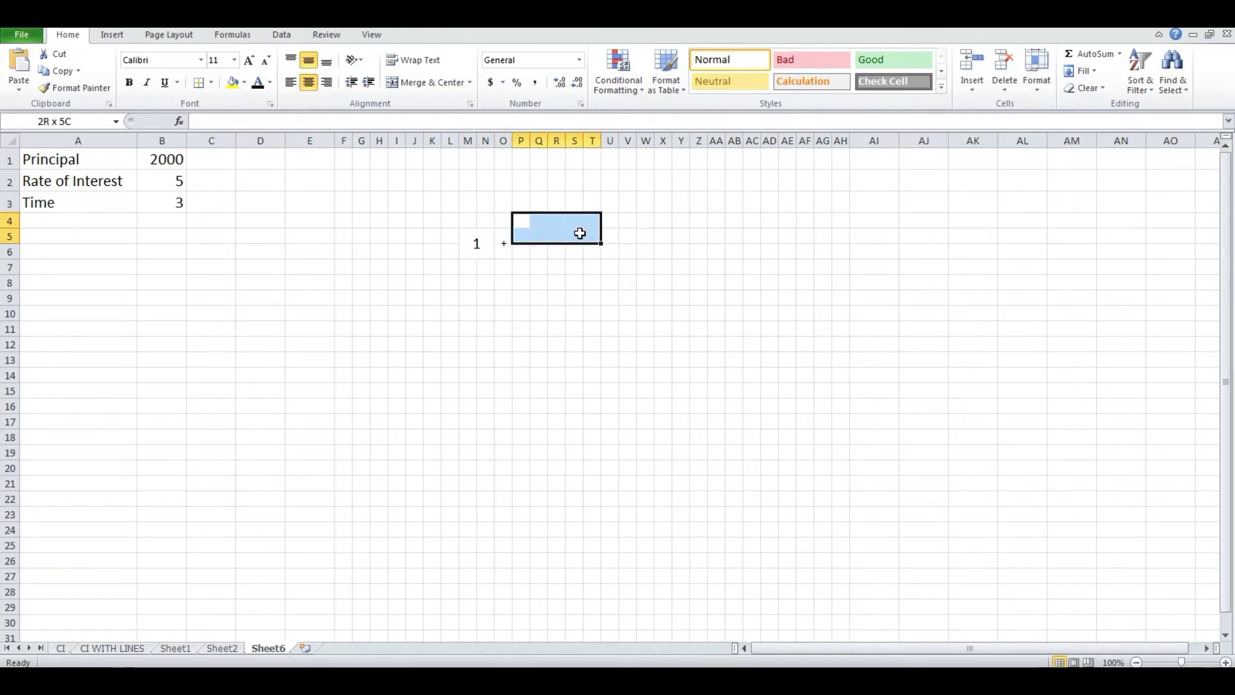
pyautogui.click(425, 82)
pyautogui.moveTo(522, 252); pyautogui.dragTo(557, 252)
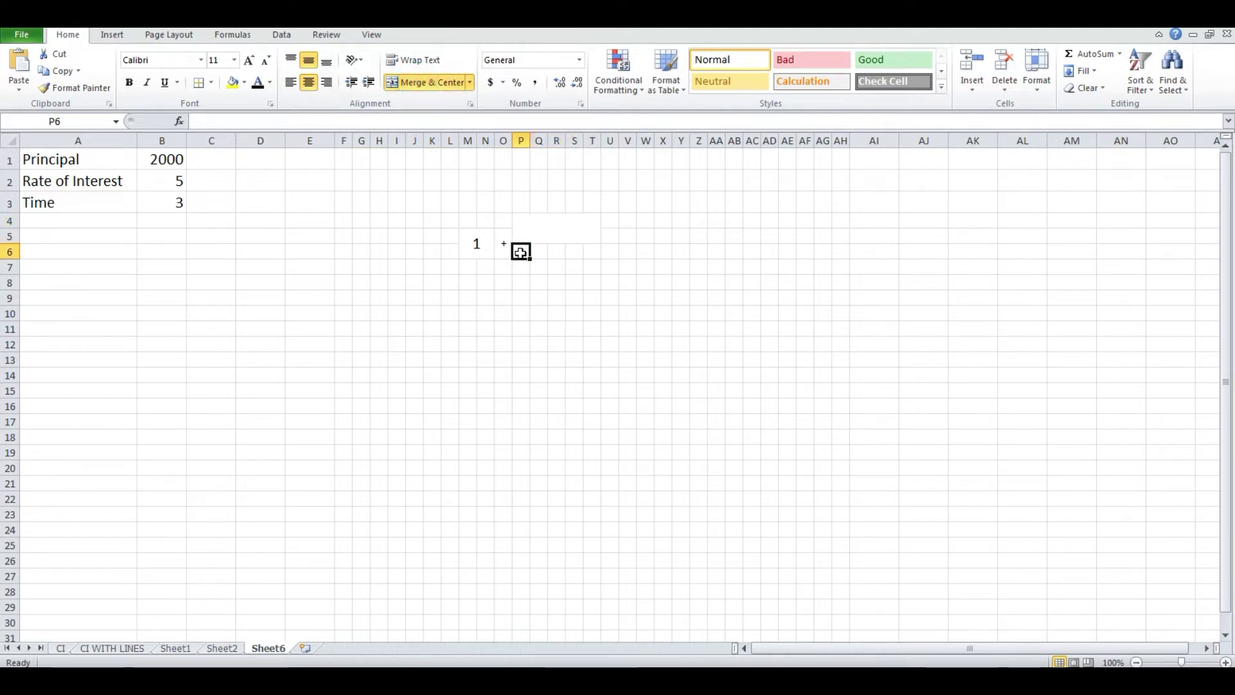
pyautogui.hotkey('shift', 'Right')
pyautogui.hotkey('shift', 'Right')
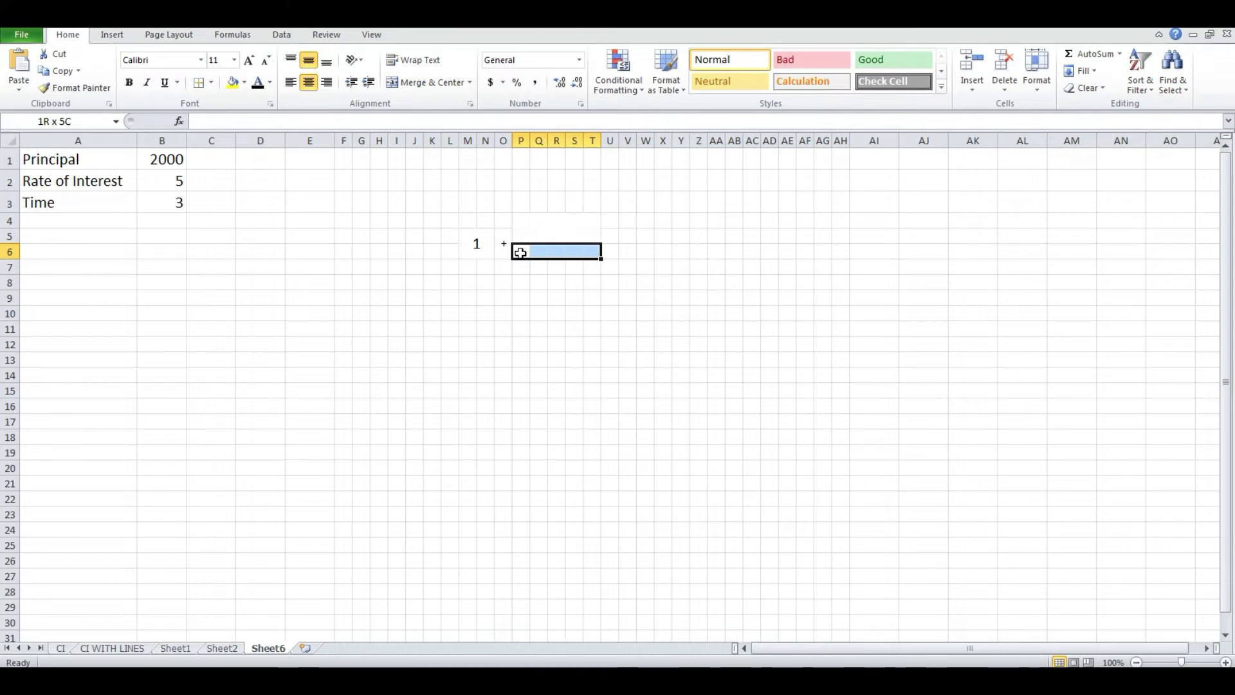
pyautogui.hotkey('shift', 'Down')
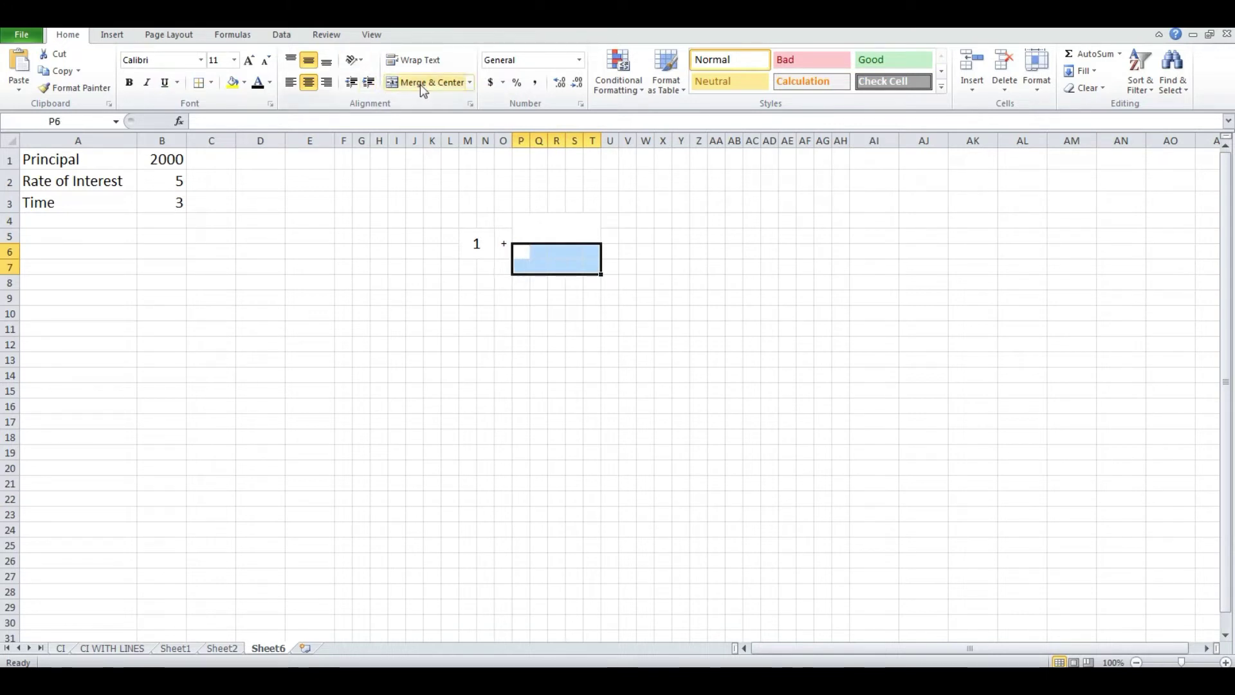
pyautogui.click(420, 83)
pyautogui.moveTo(522, 220); pyautogui.dragTo(593, 236)
pyautogui.press('F4')
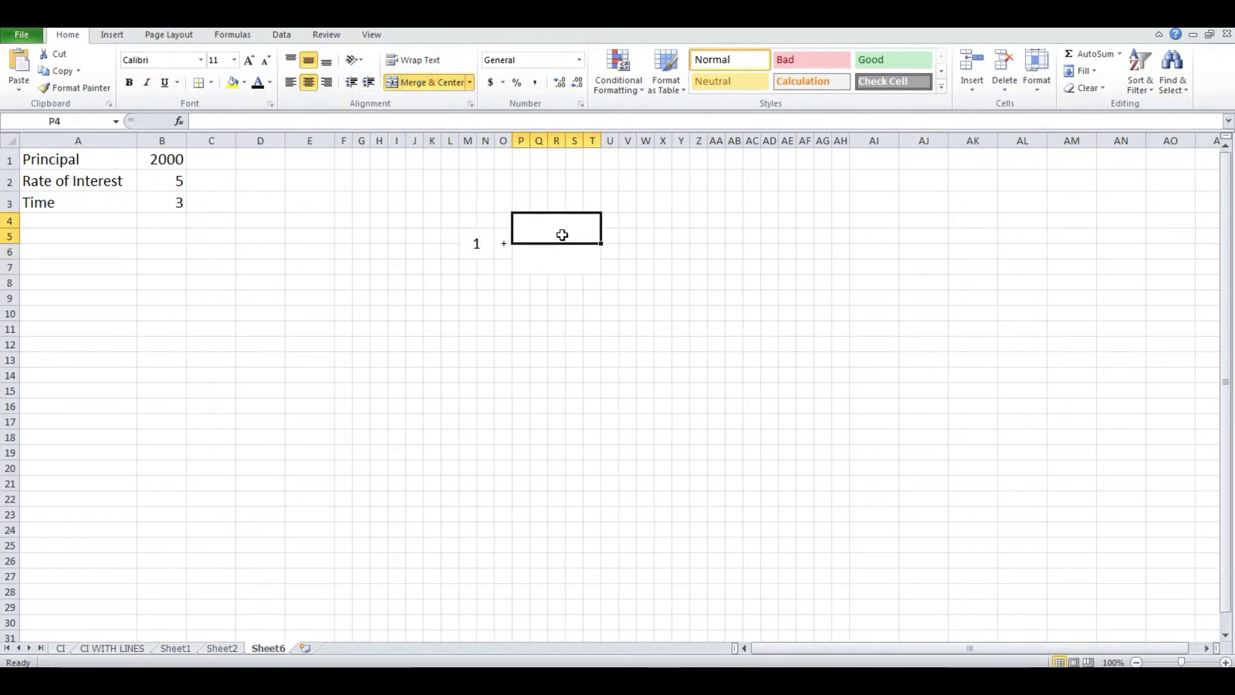
pyautogui.click(552, 260)
pyautogui.moveTo(559, 234); pyautogui.dragTo(560, 251)
# Apply a thick middle horizontal border across P4:T7 as the fraction bar.
pyautogui.click(559, 248)
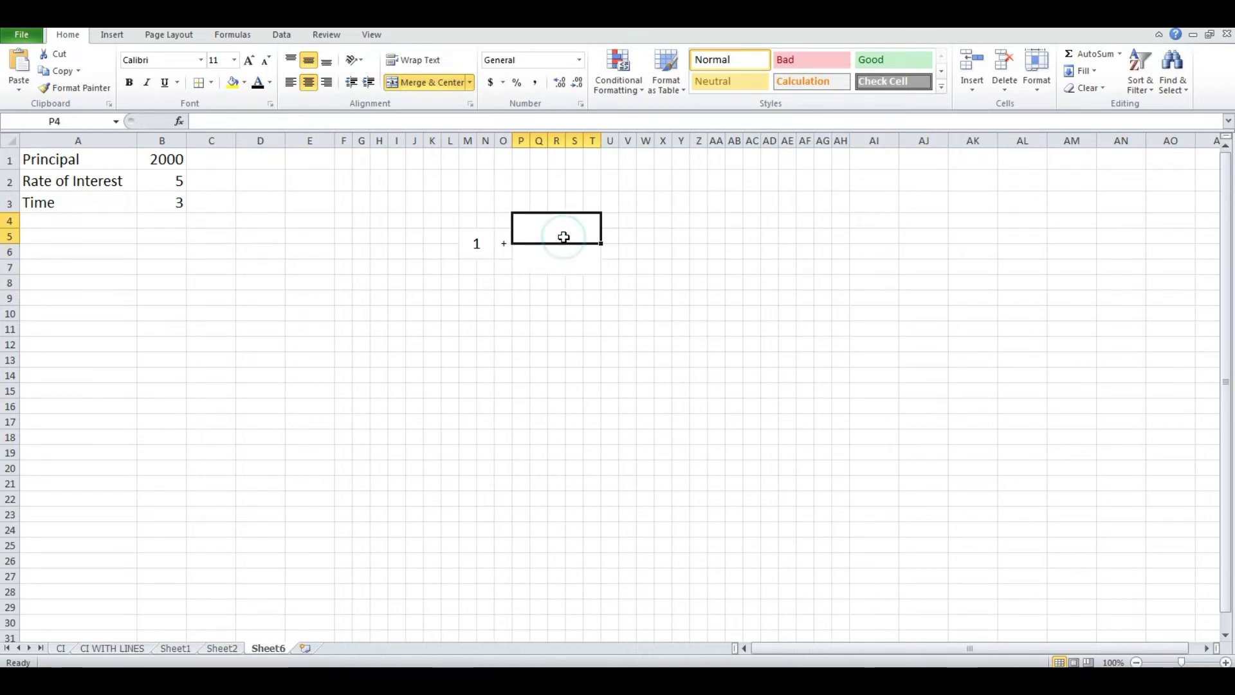
pyautogui.moveTo(563, 237); pyautogui.dragTo(563, 252)
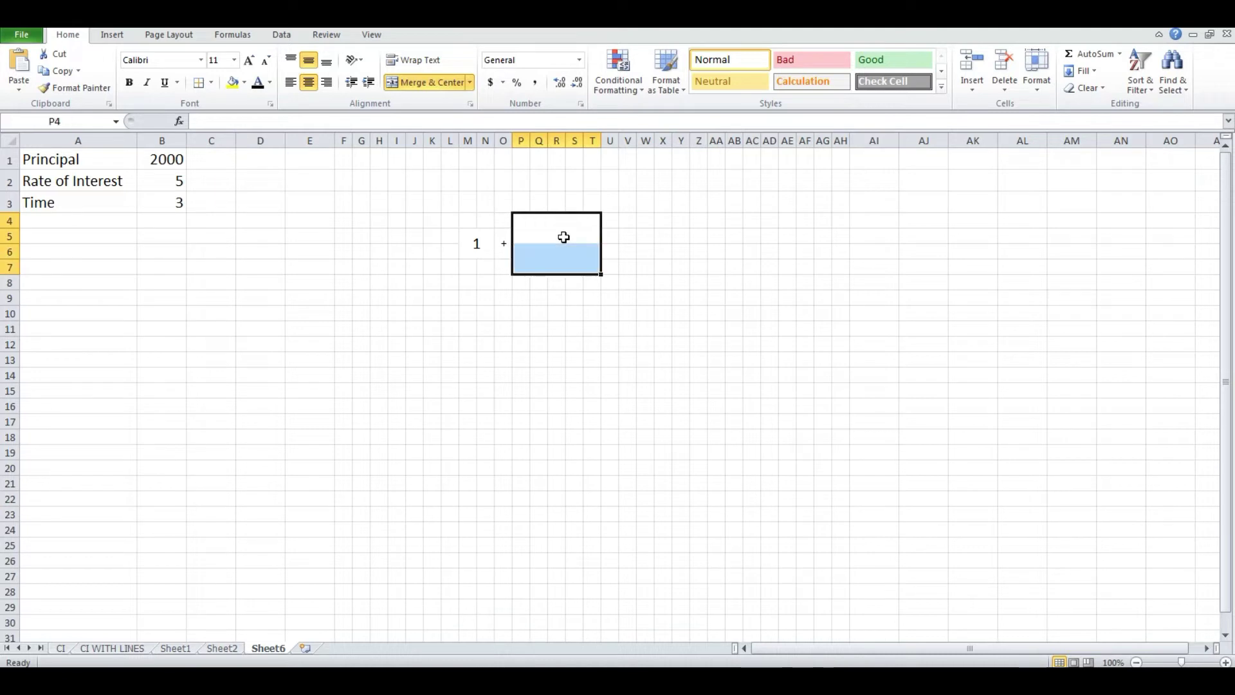
pyautogui.click(211, 82)
pyautogui.click(244, 449)
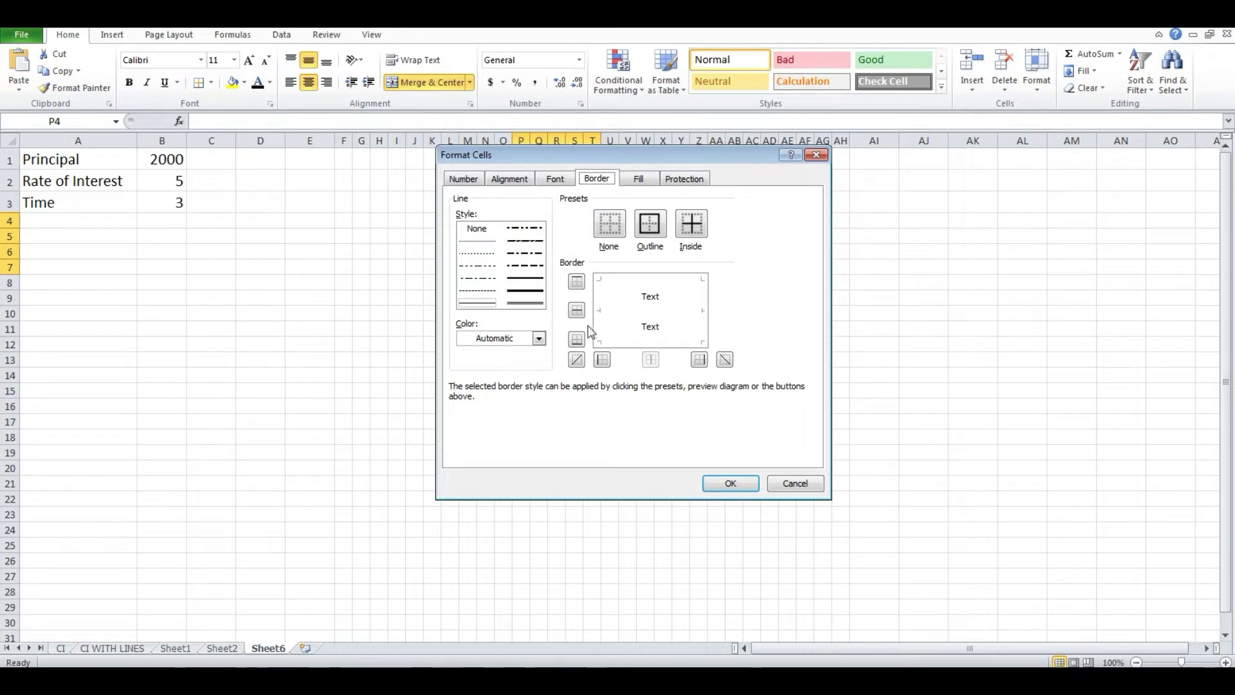
pyautogui.click(578, 311)
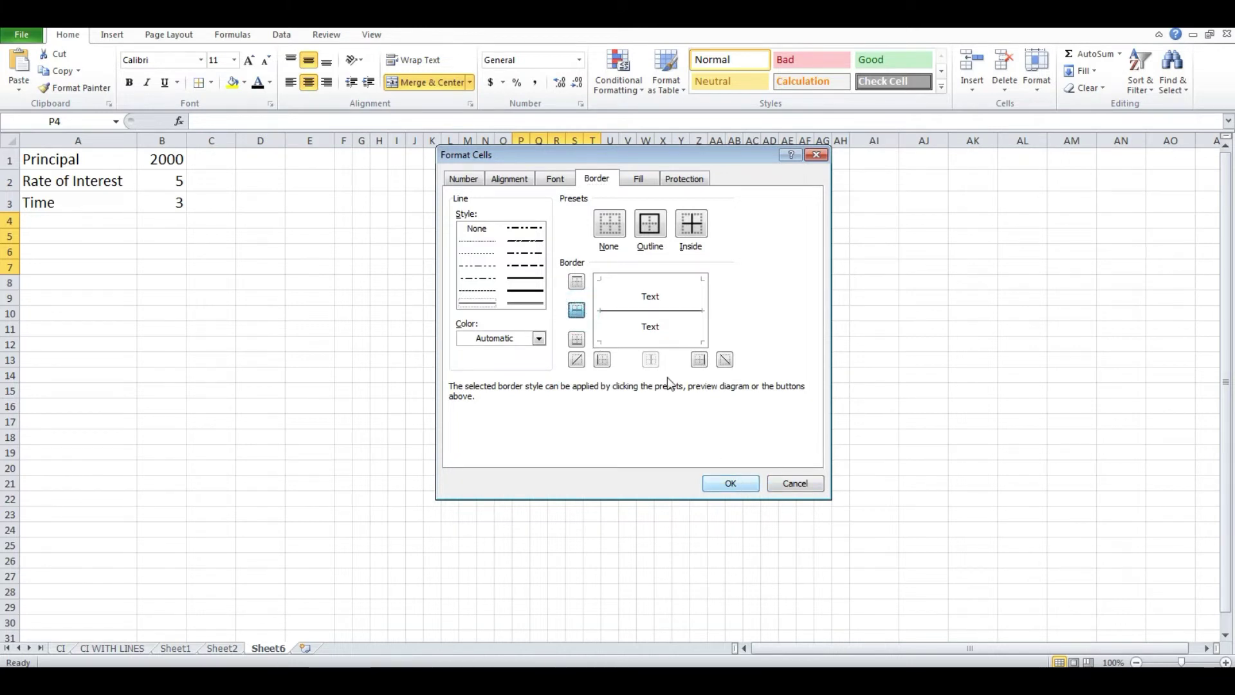
pyautogui.click(526, 291)
pyautogui.click(576, 310)
pyautogui.click(727, 484)
pyautogui.click(715, 472)
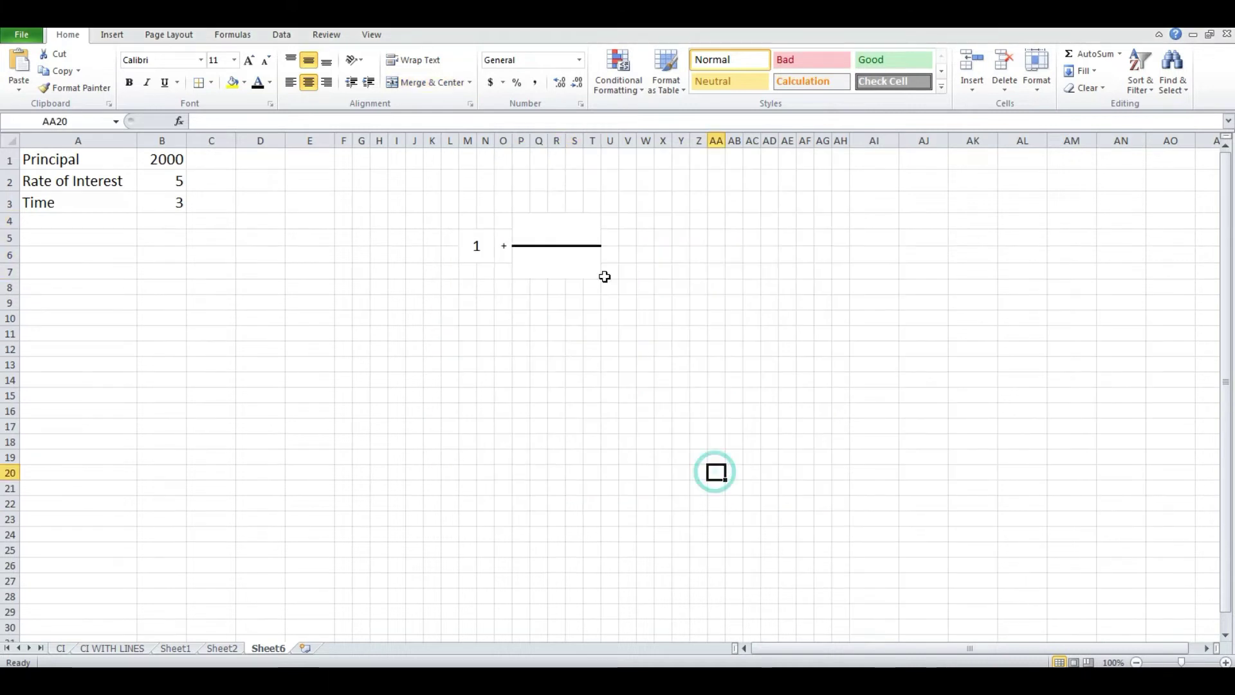
# Enter =B3 in U4 so the exponent shows the Time value.
pyautogui.click(629, 301)
pyautogui.click(615, 223)
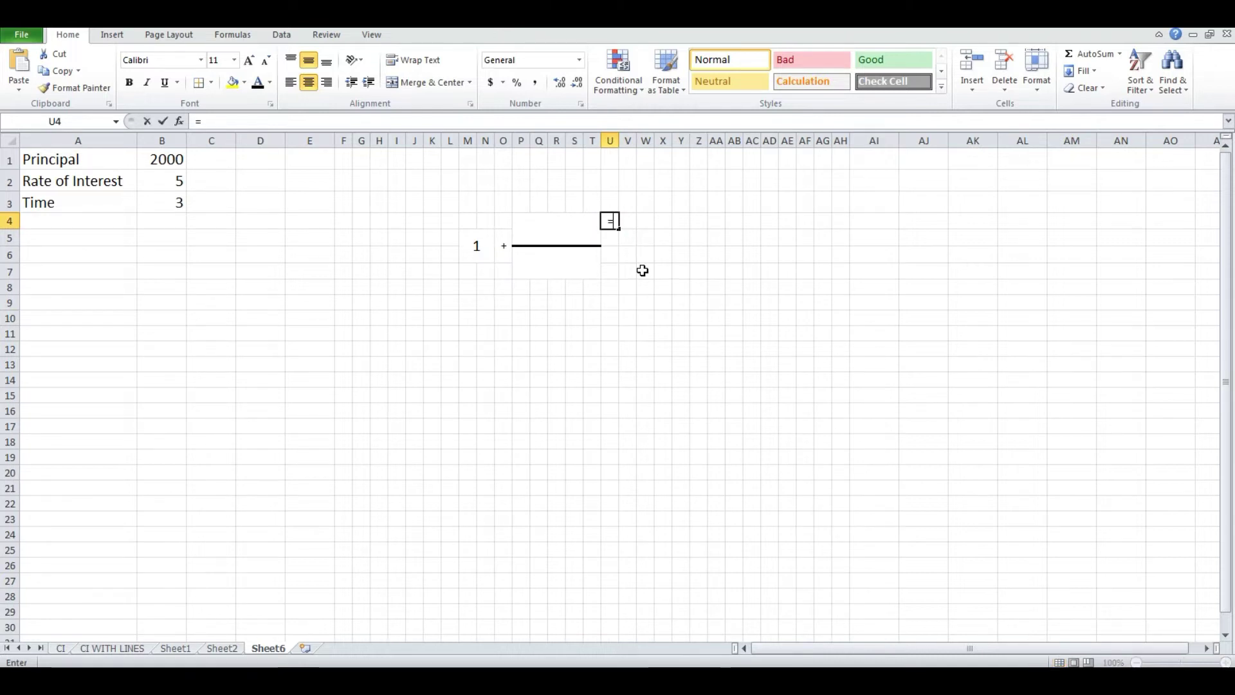
pyautogui.write('=')
pyautogui.click(168, 205)
pyautogui.press('Return')
pyautogui.click(680, 349)
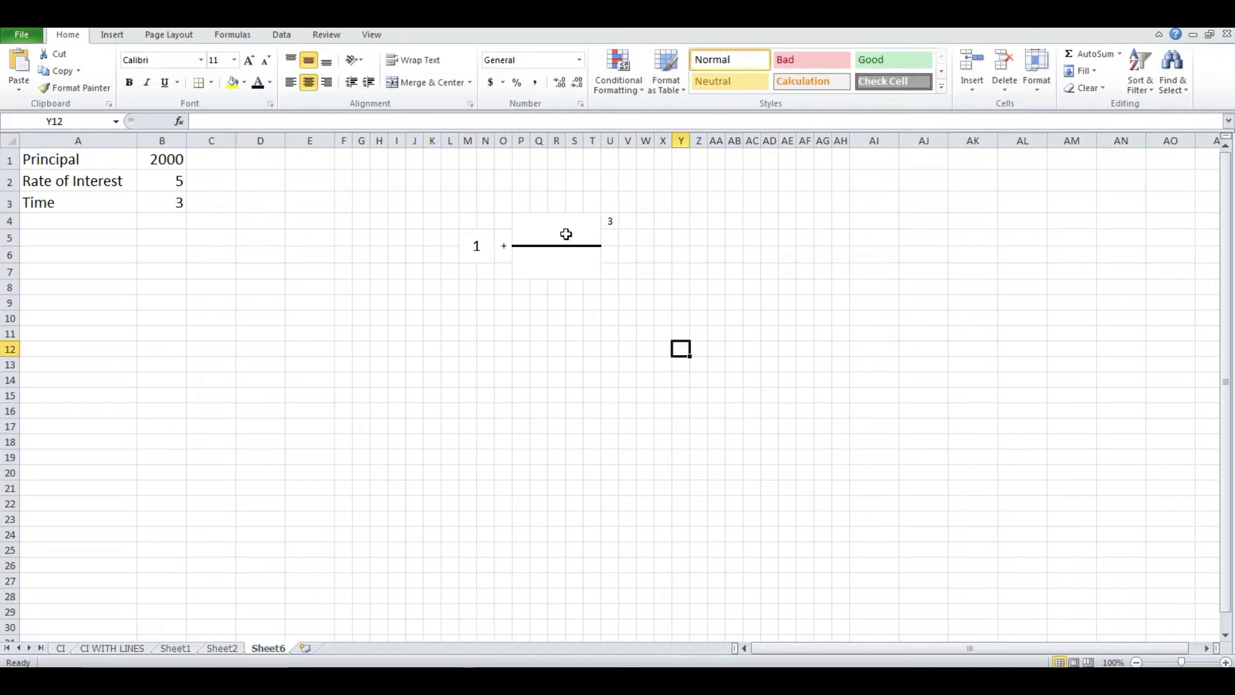
pyautogui.click(113, 38)
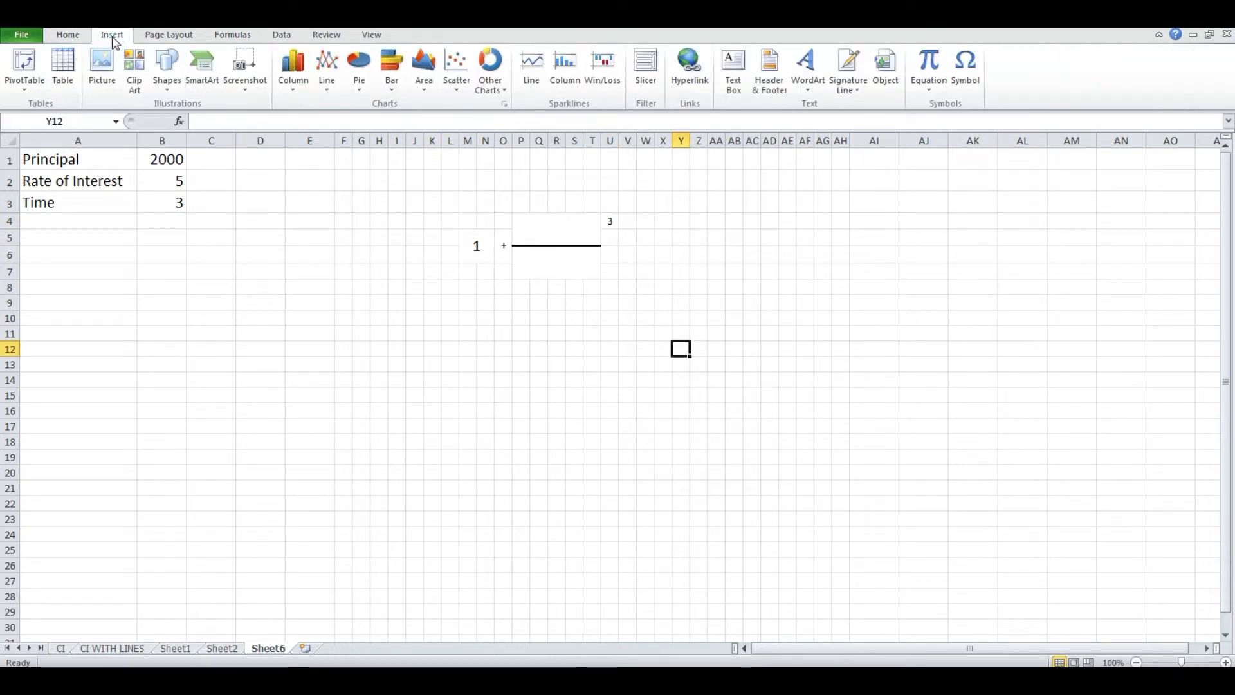
# Insert an equation with round brackets and set its font size to 40.
pyautogui.click(928, 68)
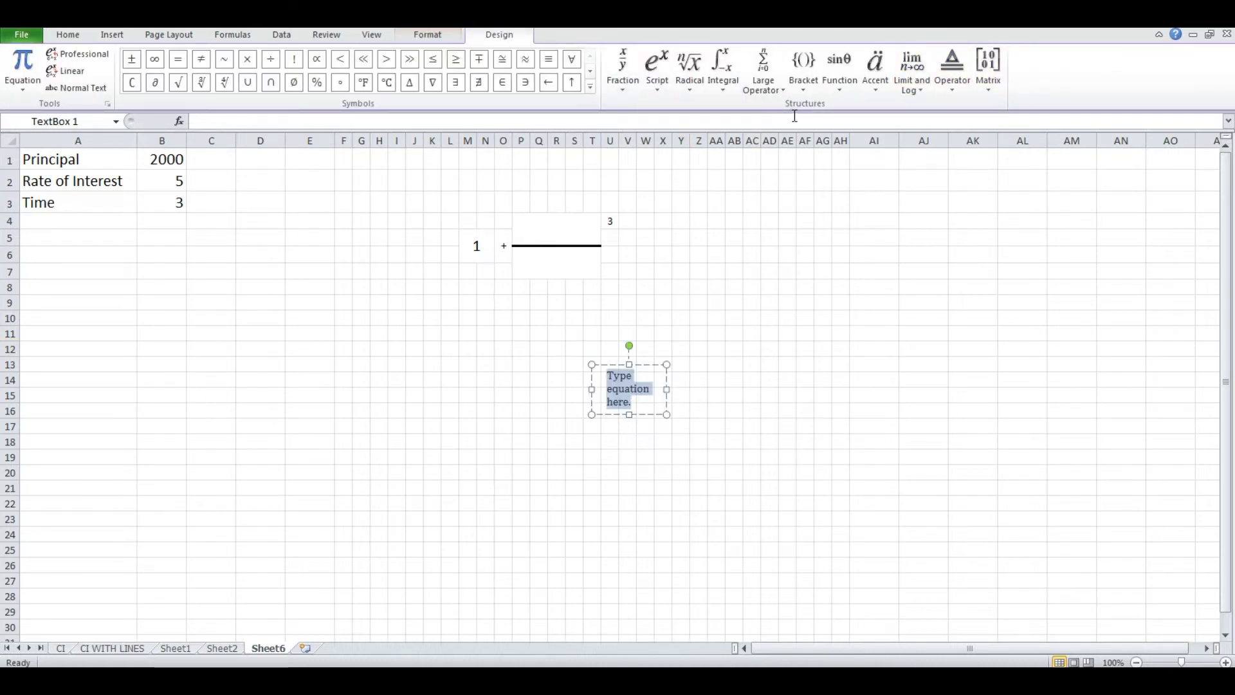
pyautogui.click(803, 90)
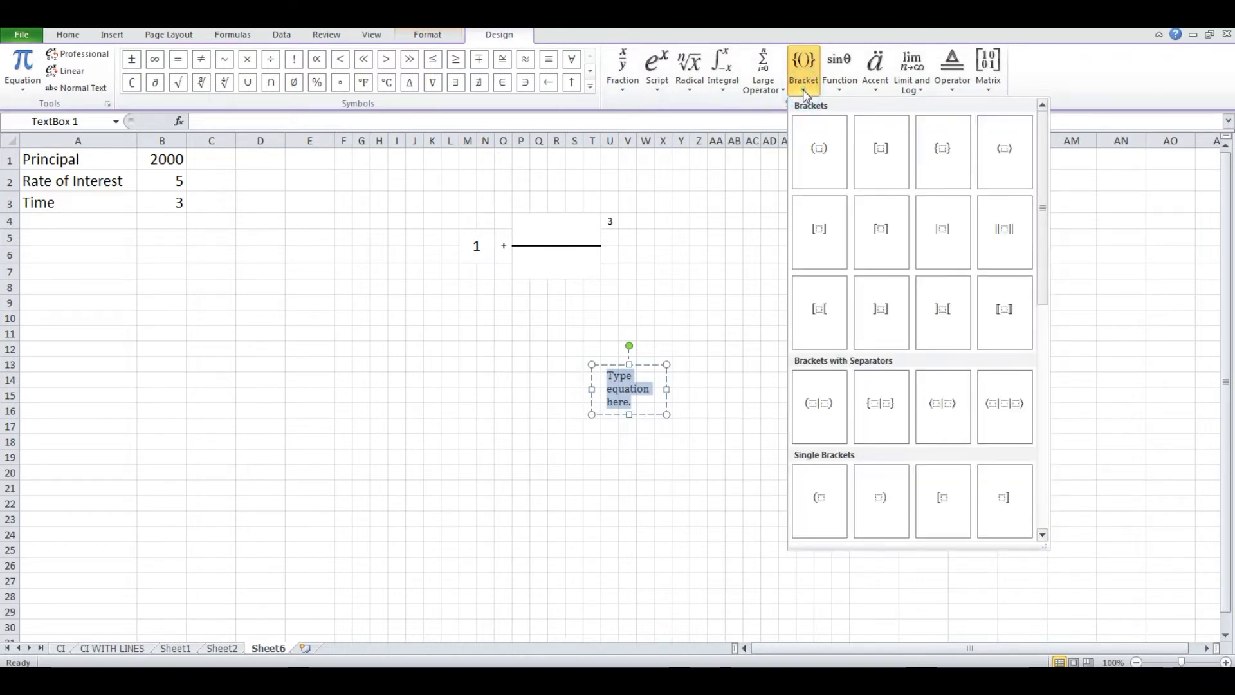
pyautogui.click(818, 153)
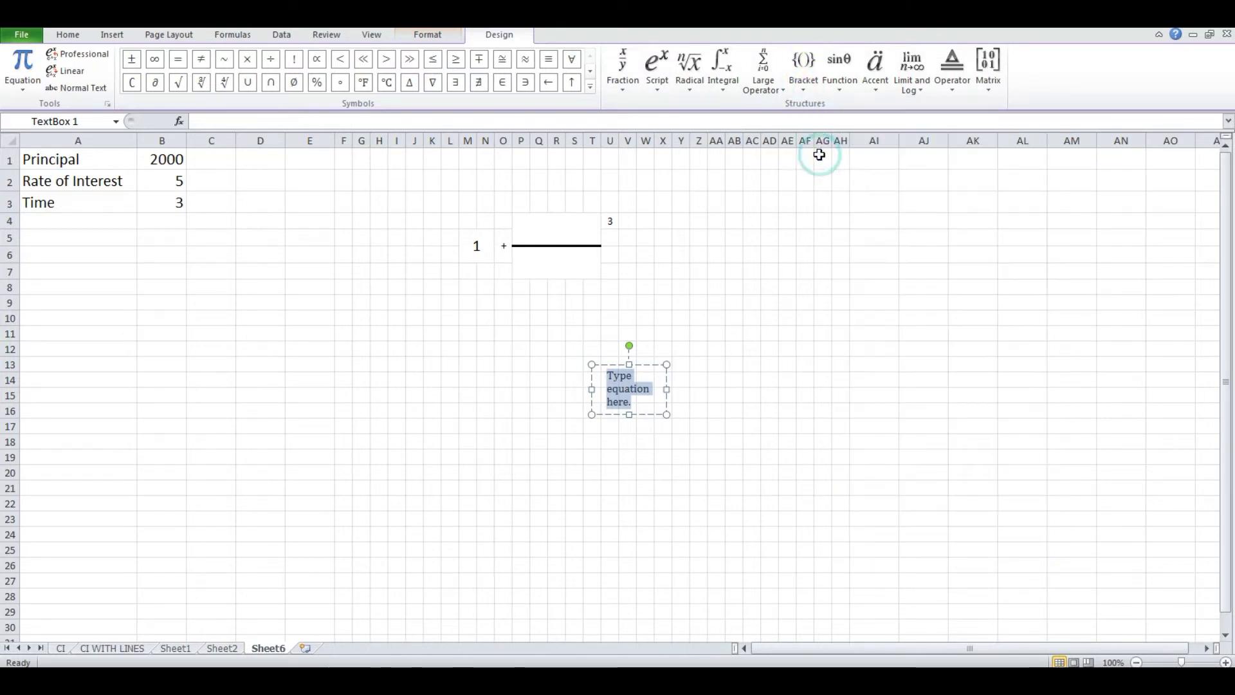
pyautogui.click(643, 376)
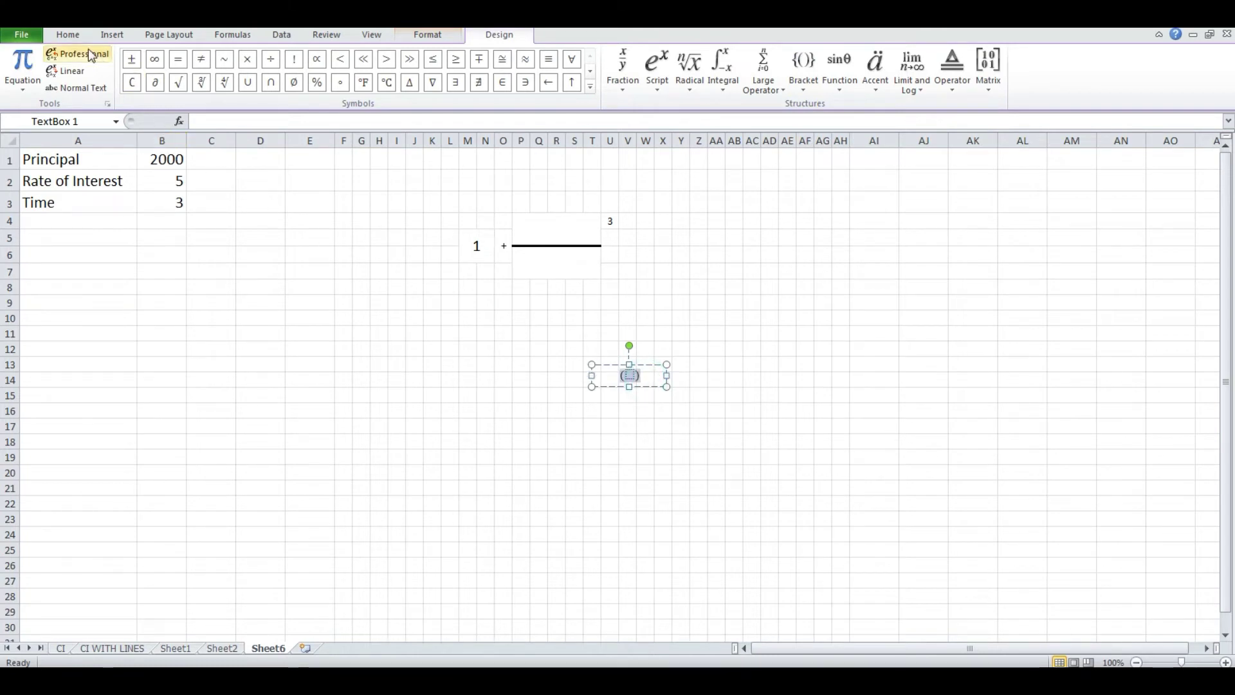
pyautogui.click(68, 35)
pyautogui.click(234, 62)
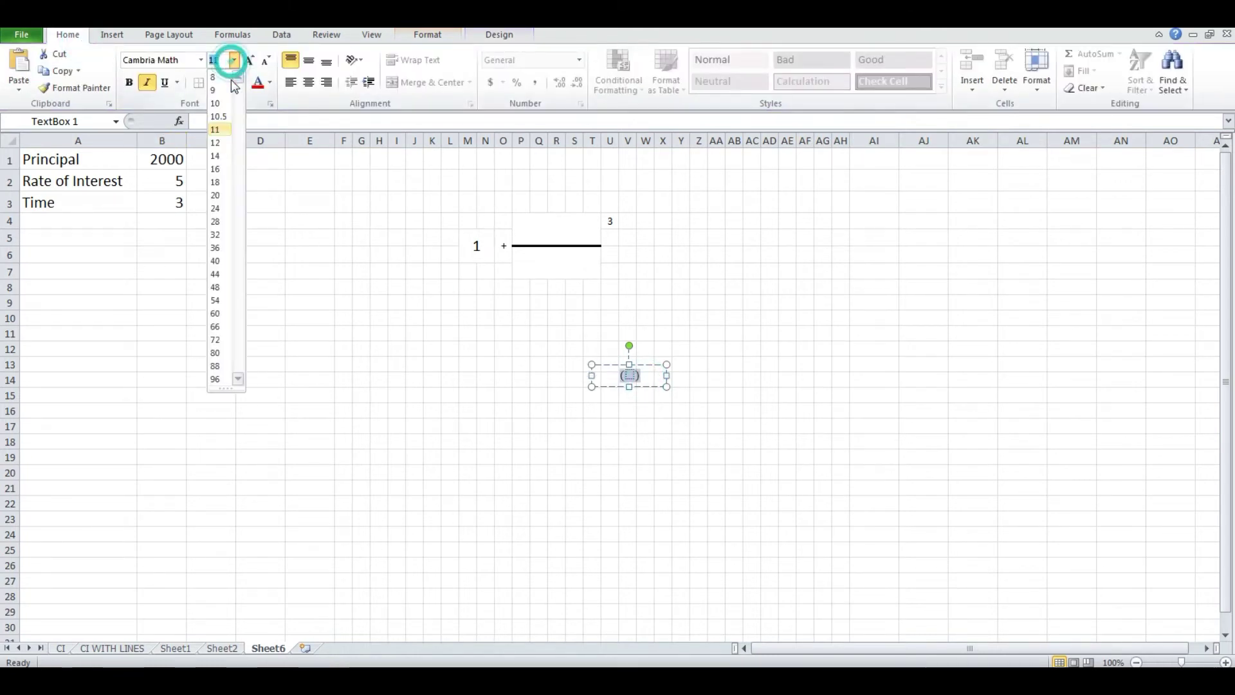
pyautogui.click(222, 260)
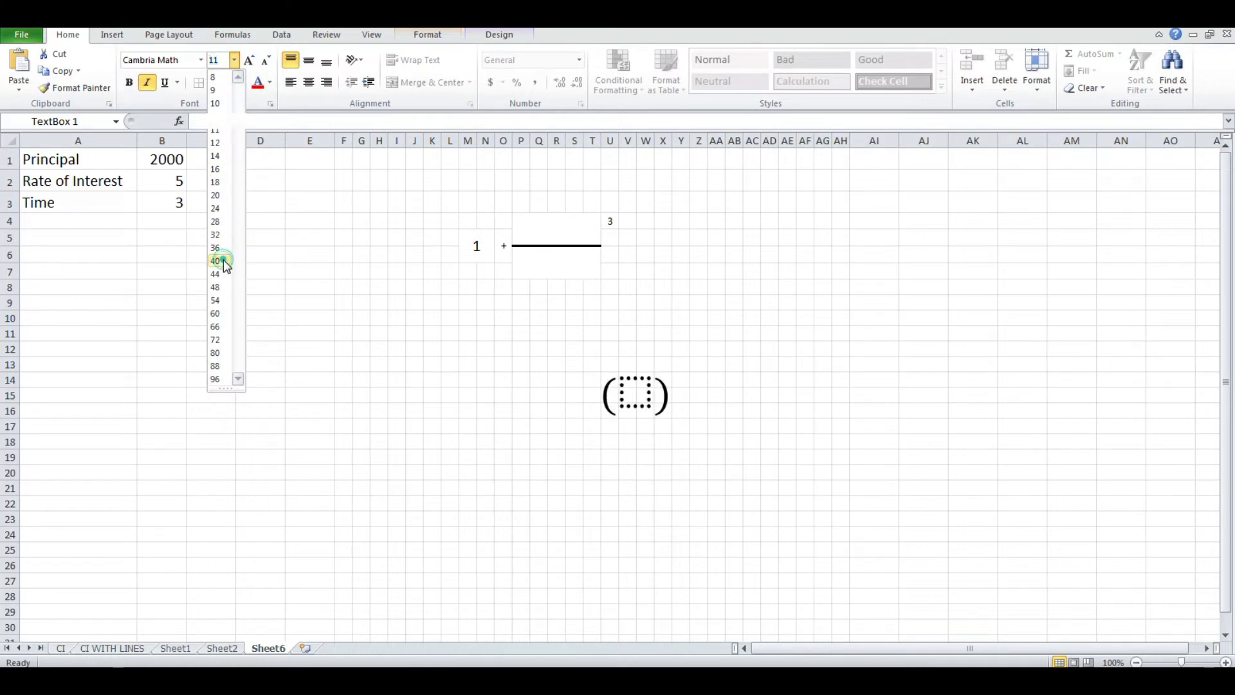
# Widen the bracket box and position it around the fraction, leaving the exponent outside.
pyautogui.click(636, 394)
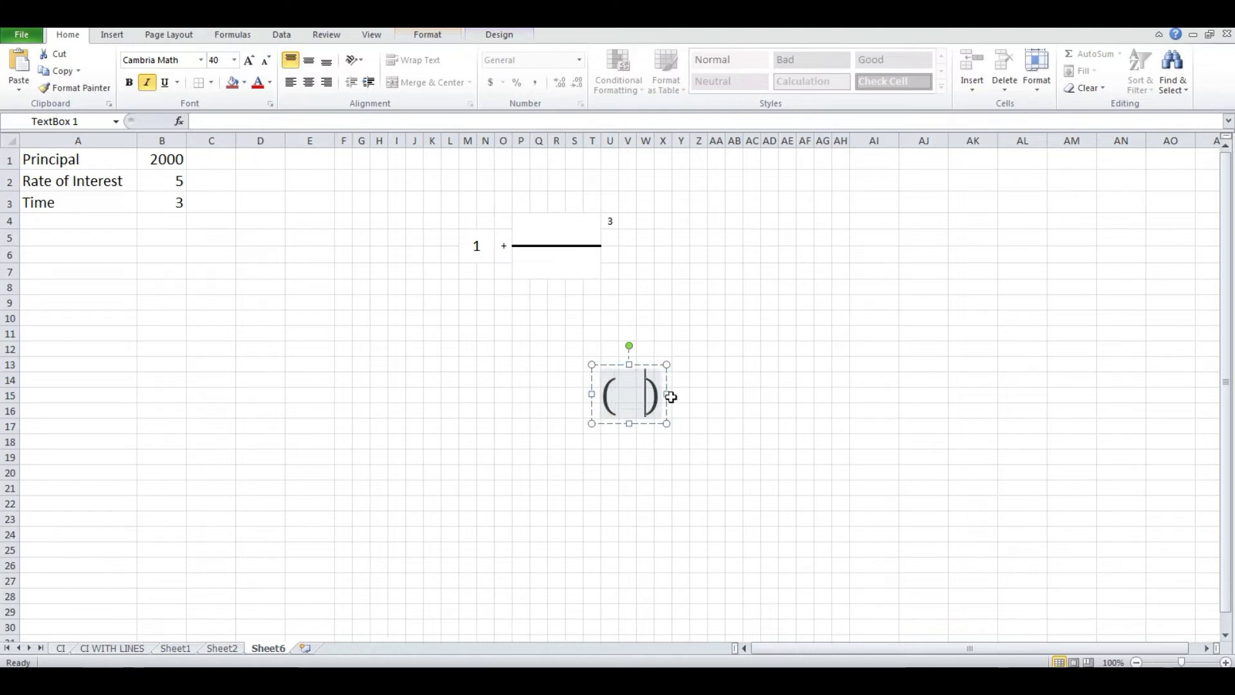
pyautogui.moveTo(667, 396); pyautogui.dragTo(746, 394)
pyautogui.click(670, 395)
pyautogui.click(646, 394)
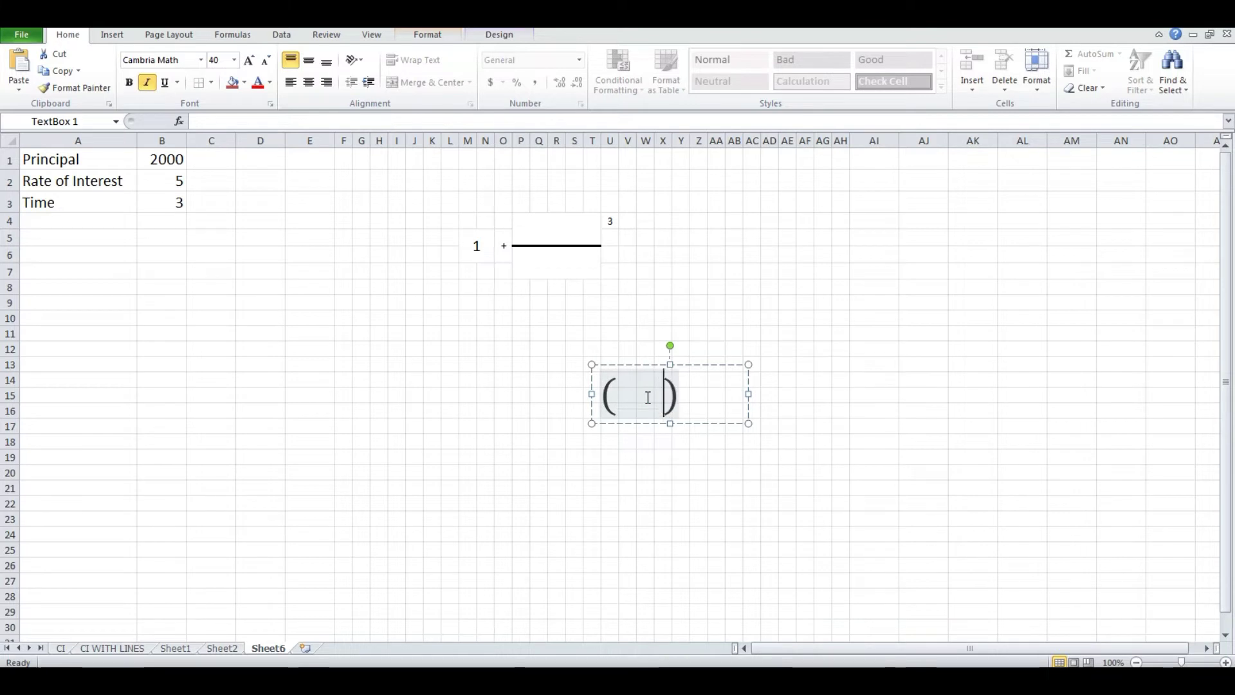
pyautogui.click(689, 364)
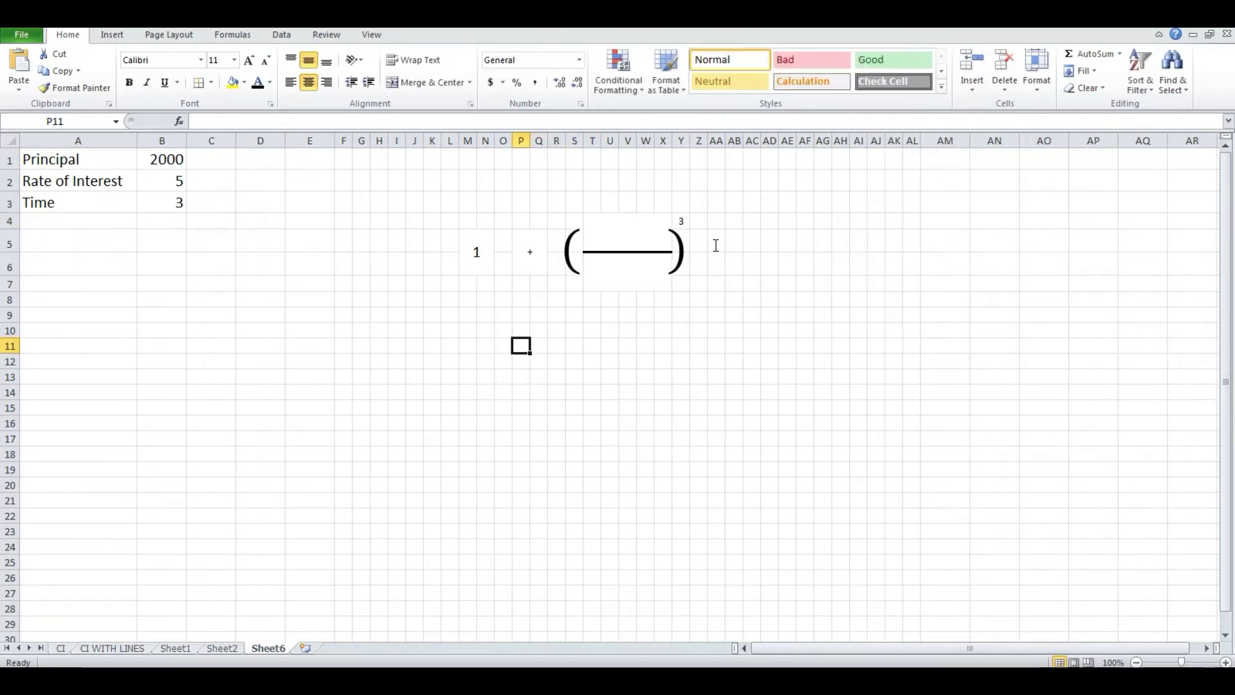
pyautogui.click(716, 245)
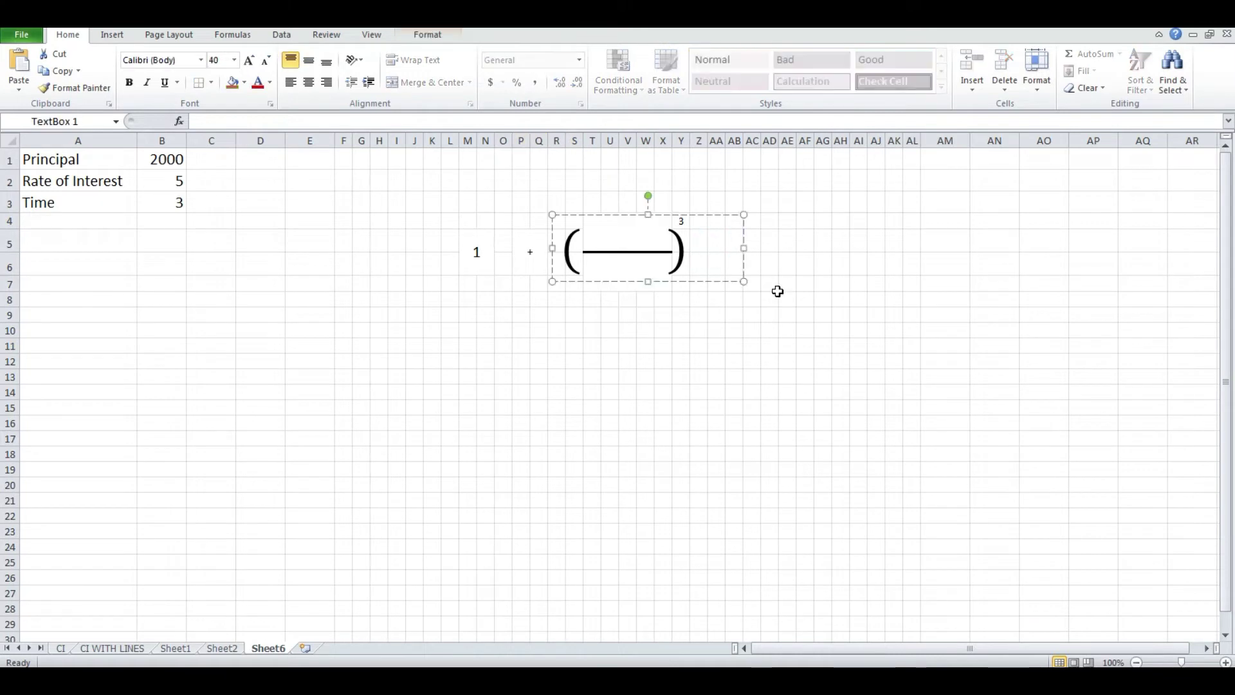
pyautogui.click(775, 288)
pyautogui.click(716, 294)
pyautogui.click(657, 244)
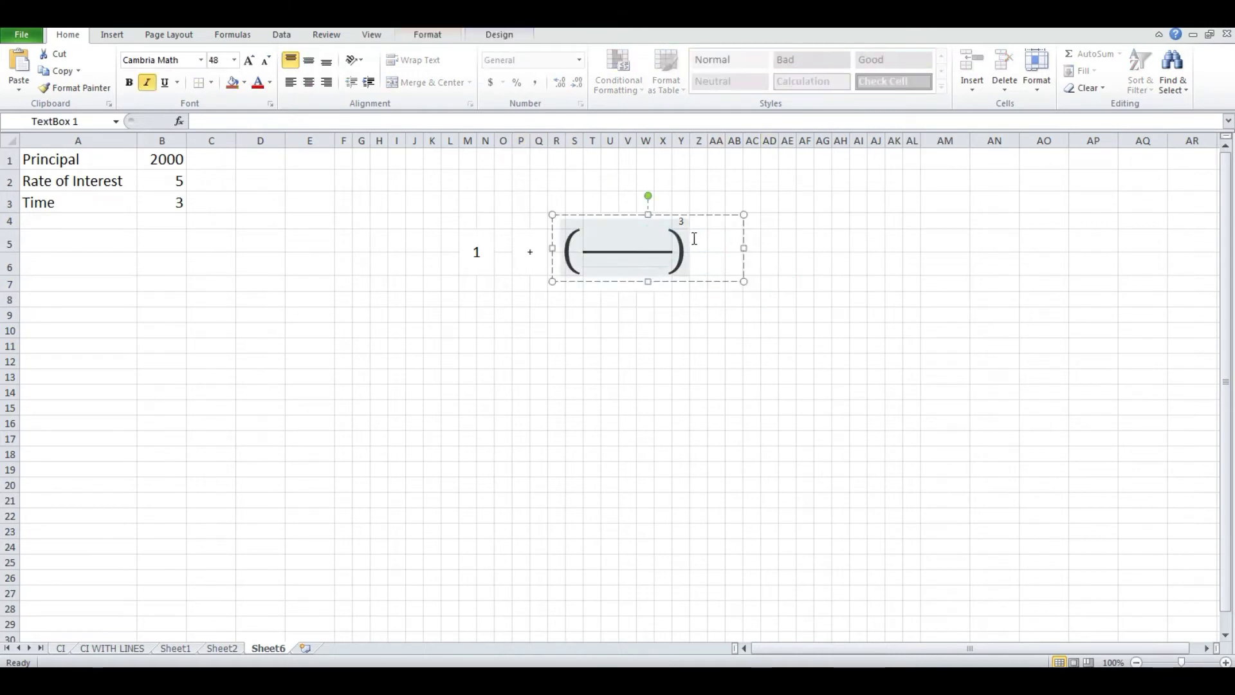
pyautogui.click(775, 313)
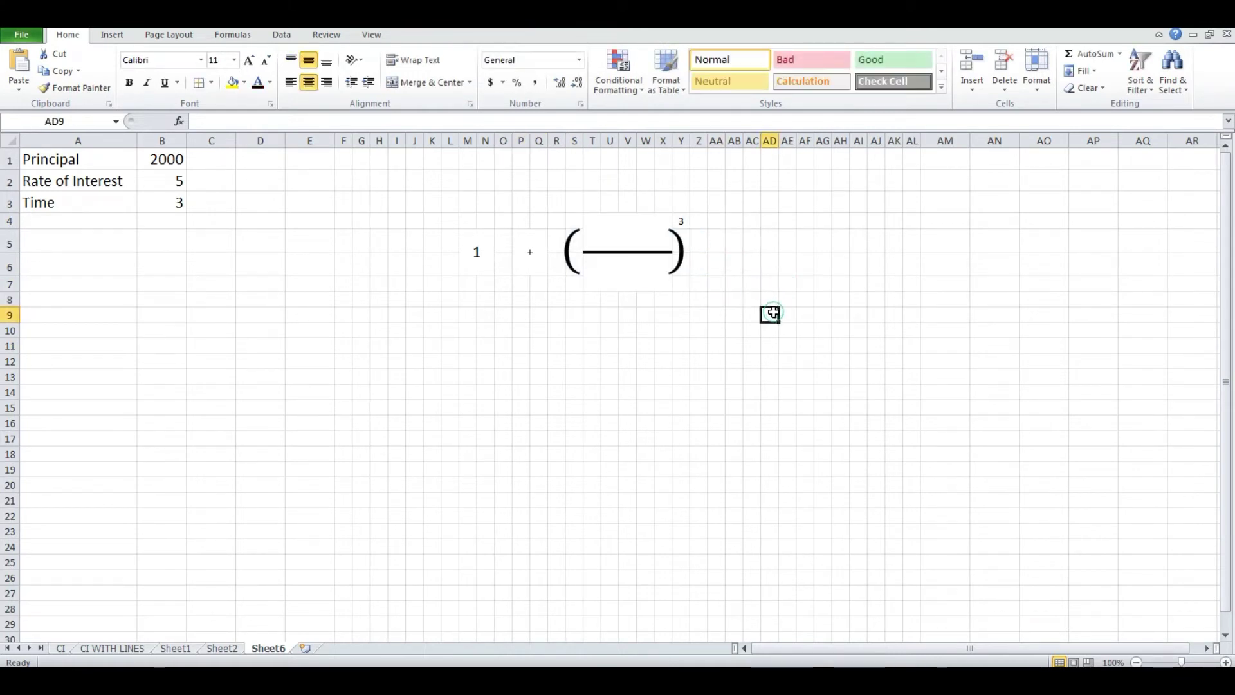
# Merge AA5:AB6, enter a minus sign and set it to font size 28.
pyautogui.press('Up')
pyautogui.press('Up')
pyautogui.press('Up')
pyautogui.press('Up')
pyautogui.press('Left')
pyautogui.press('Left')
pyautogui.press('Left')
pyautogui.hotkey('shift', 'Down')
pyautogui.hotkey('shift', 'Right')
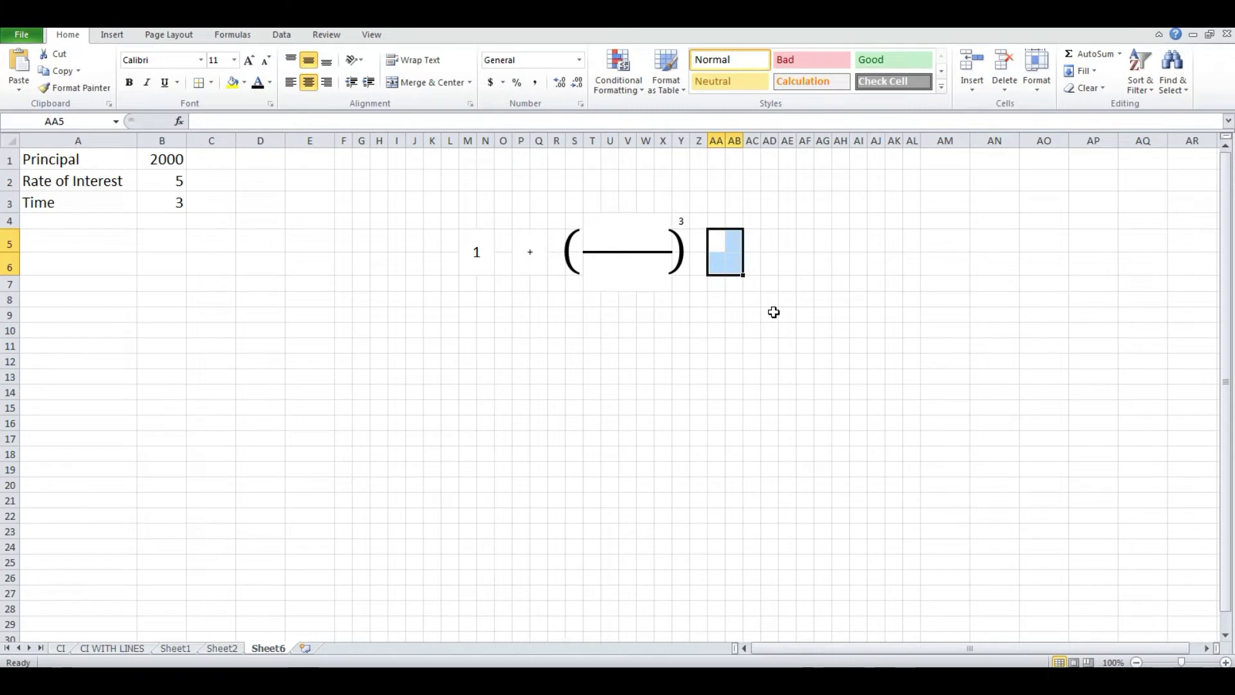
pyautogui.click(447, 85)
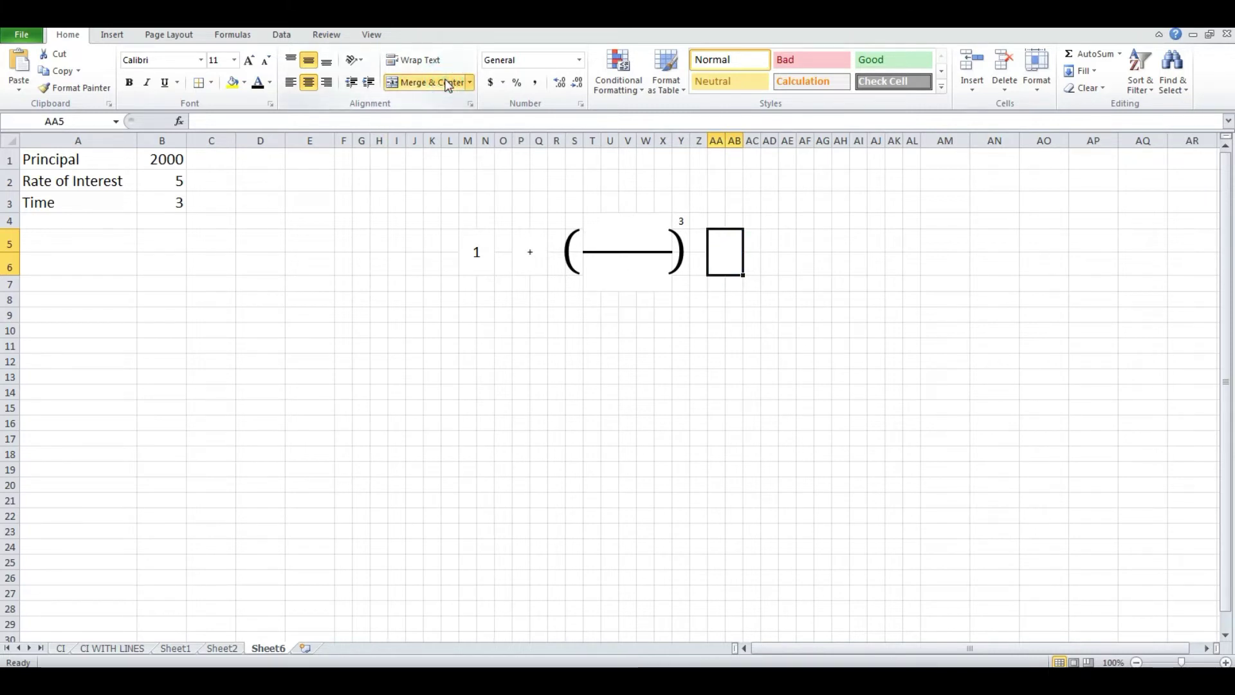
pyautogui.write('-')
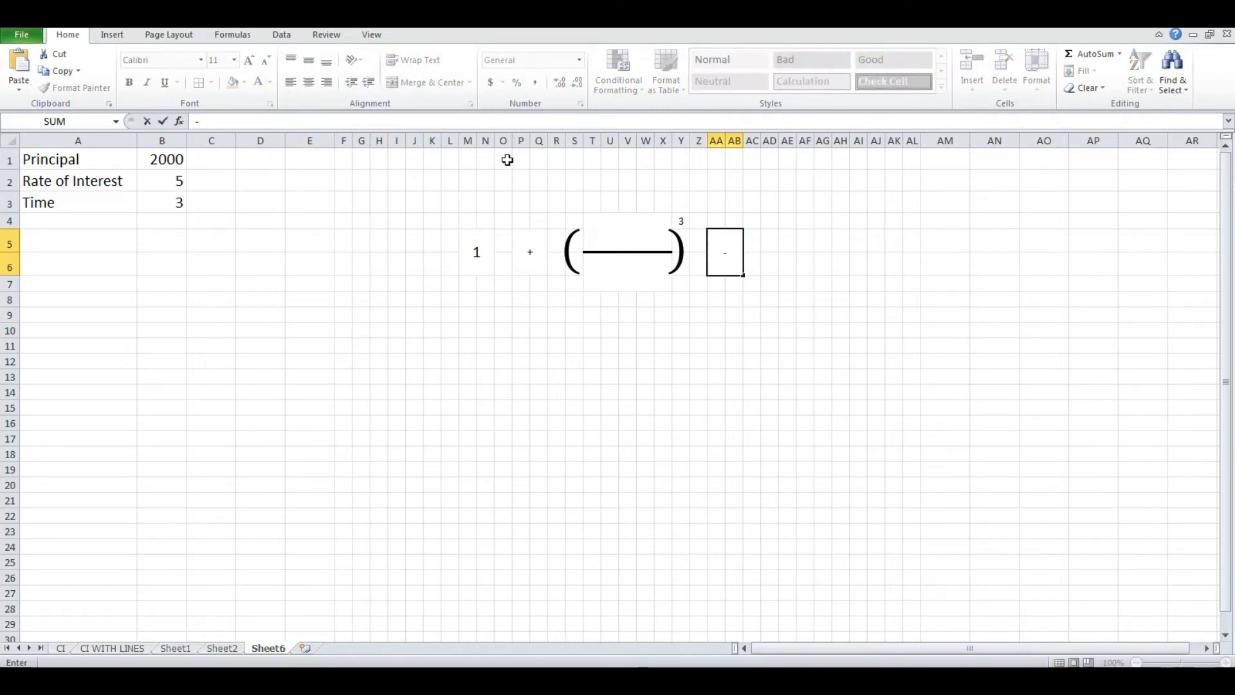
pyautogui.click(645, 361)
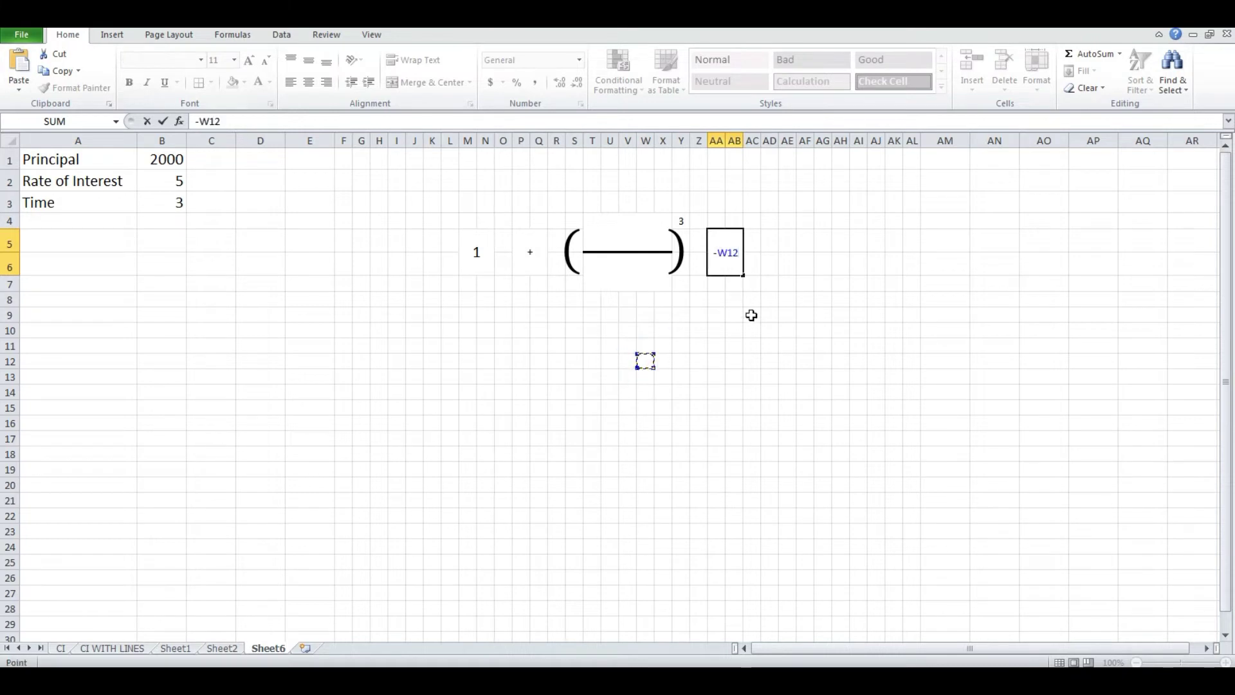
pyautogui.press('BackSpace')
pyautogui.press('BackSpace')
pyautogui.press('BackSpace')
pyautogui.press('Return')
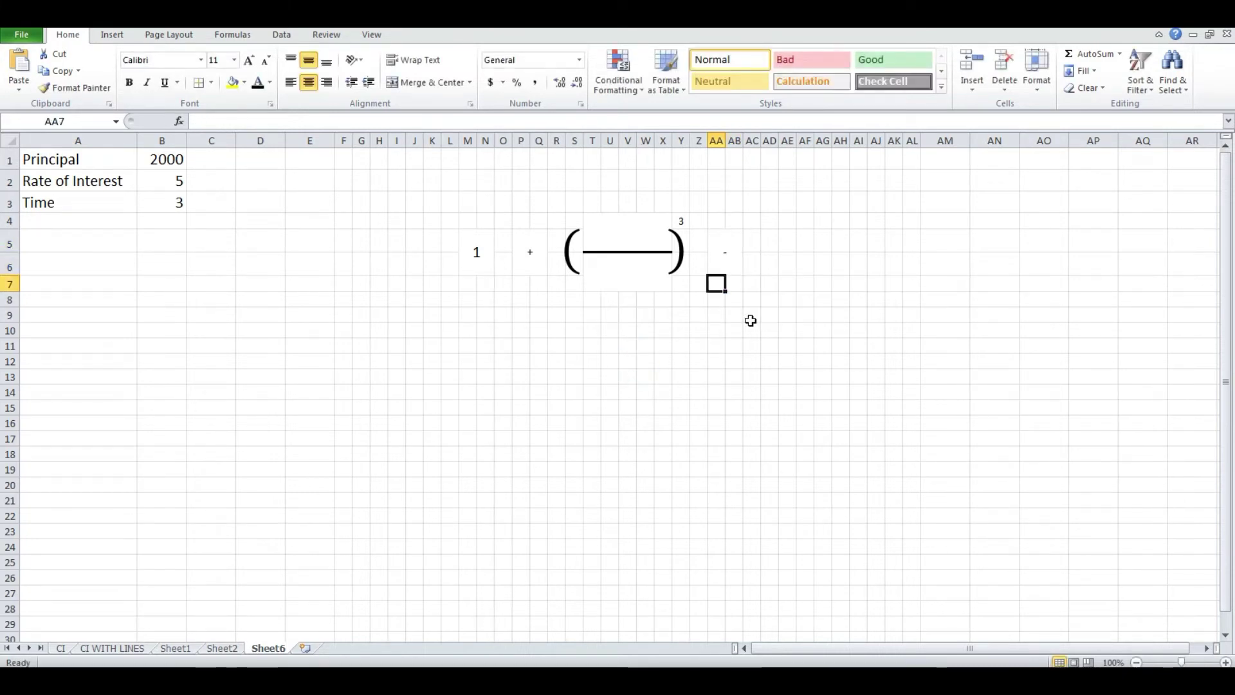
pyautogui.press('Up')
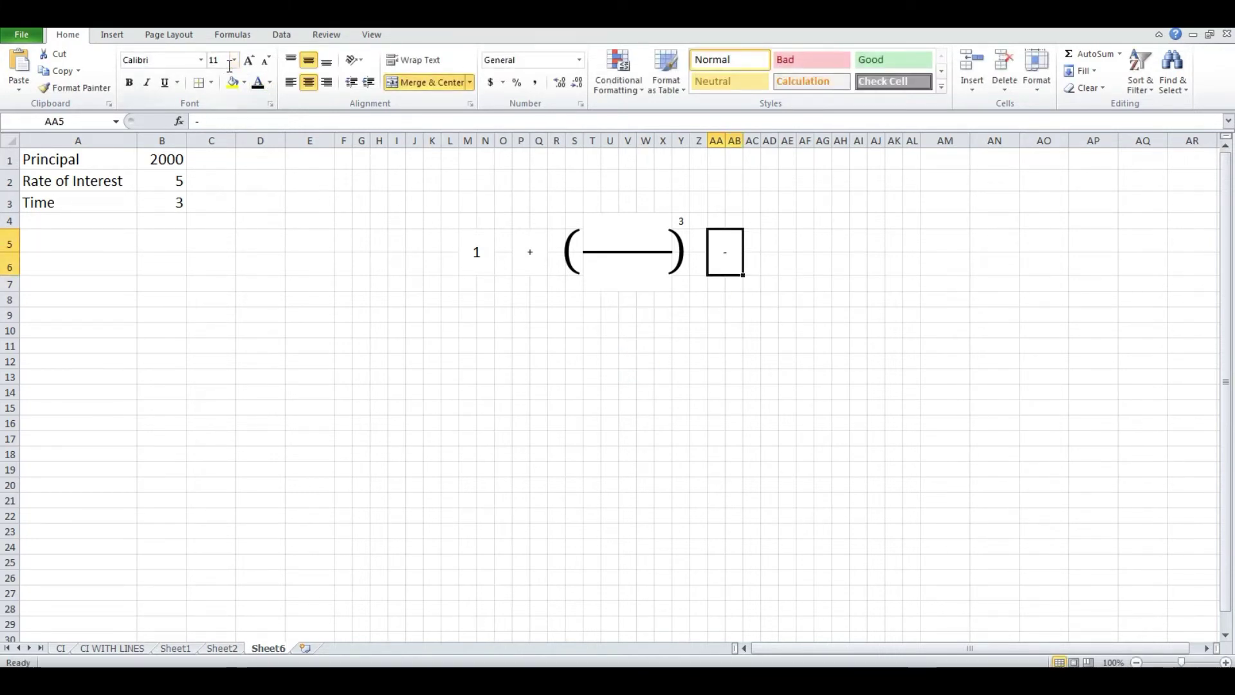
pyautogui.click(235, 61)
pyautogui.click(216, 182)
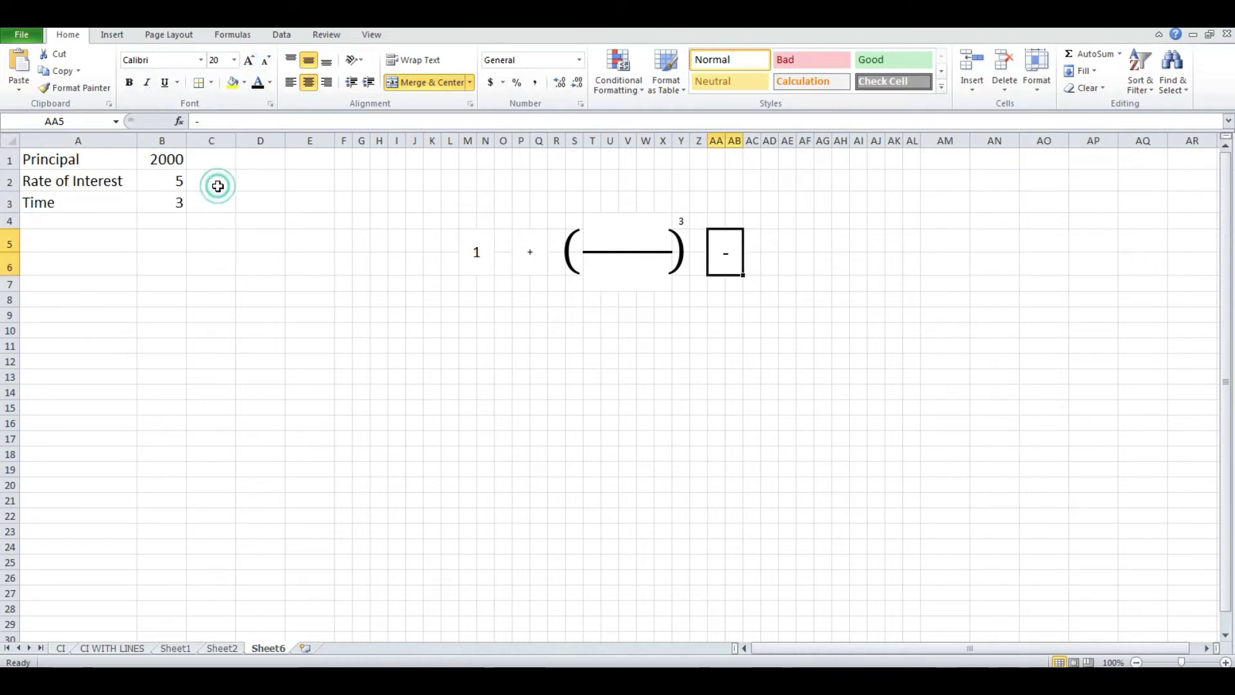
pyautogui.click(235, 60)
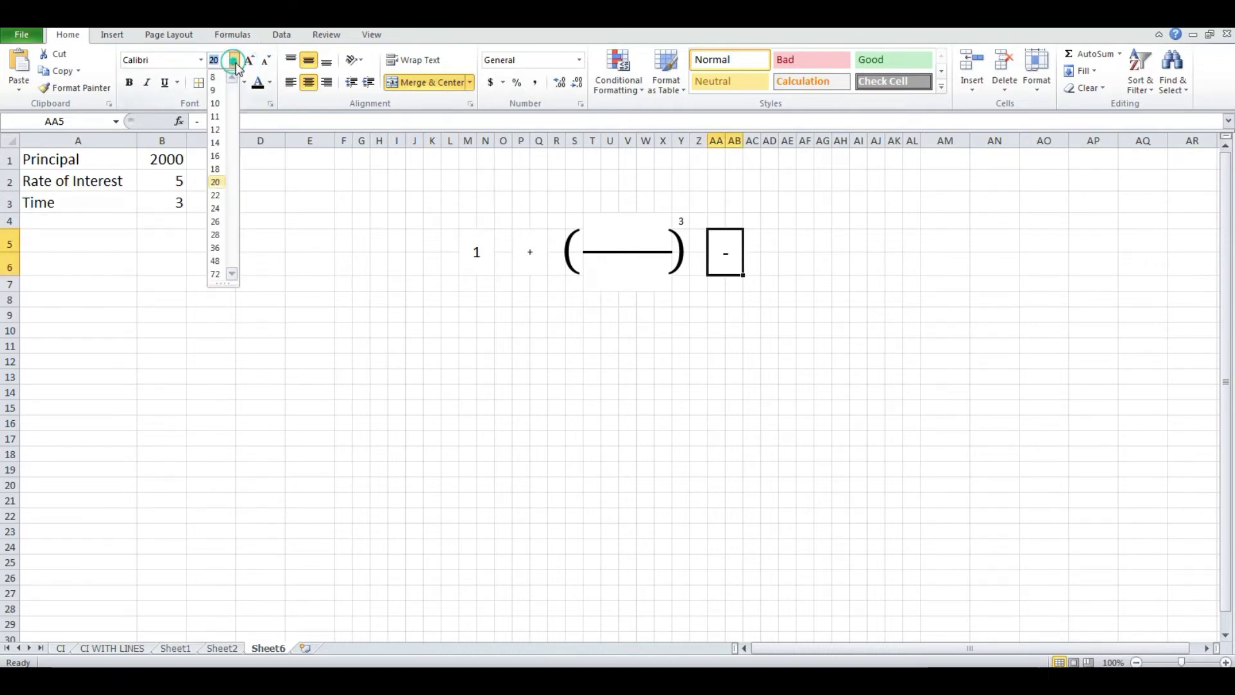
pyautogui.click(218, 234)
pyautogui.click(715, 391)
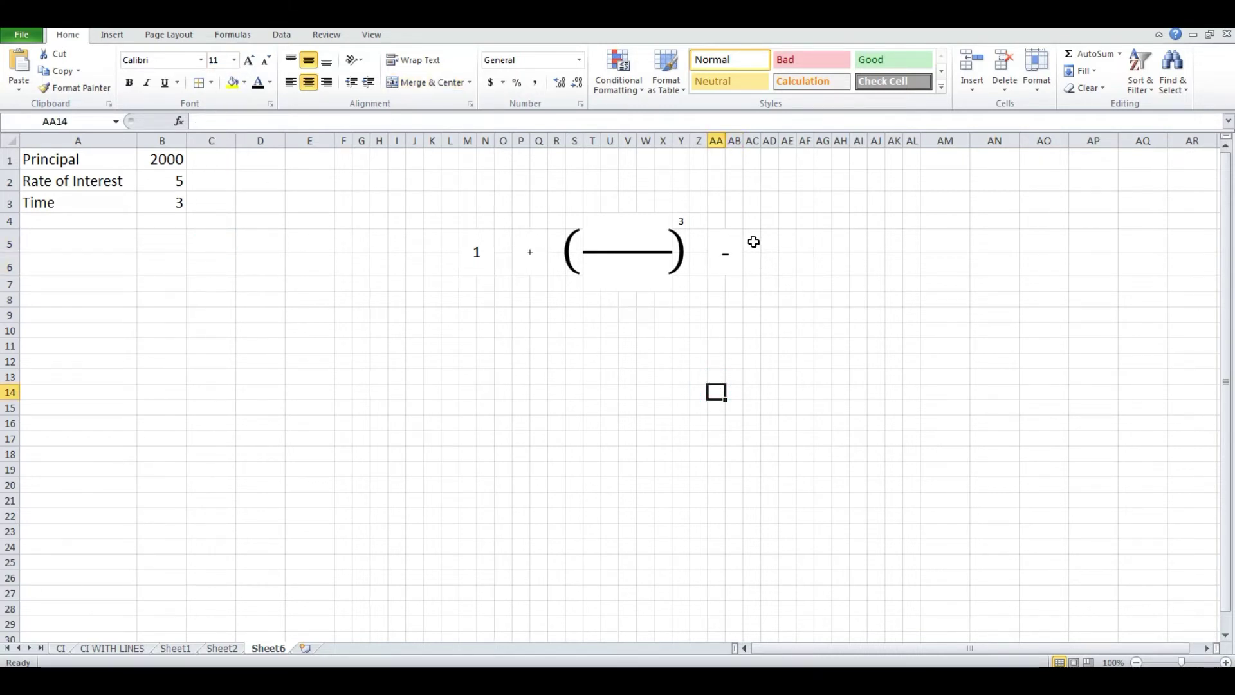
# Merge AC5:AD6, enter 1 and set it to font size 26.
pyautogui.moveTo(753, 242); pyautogui.dragTo(771, 268)
pyautogui.click(415, 86)
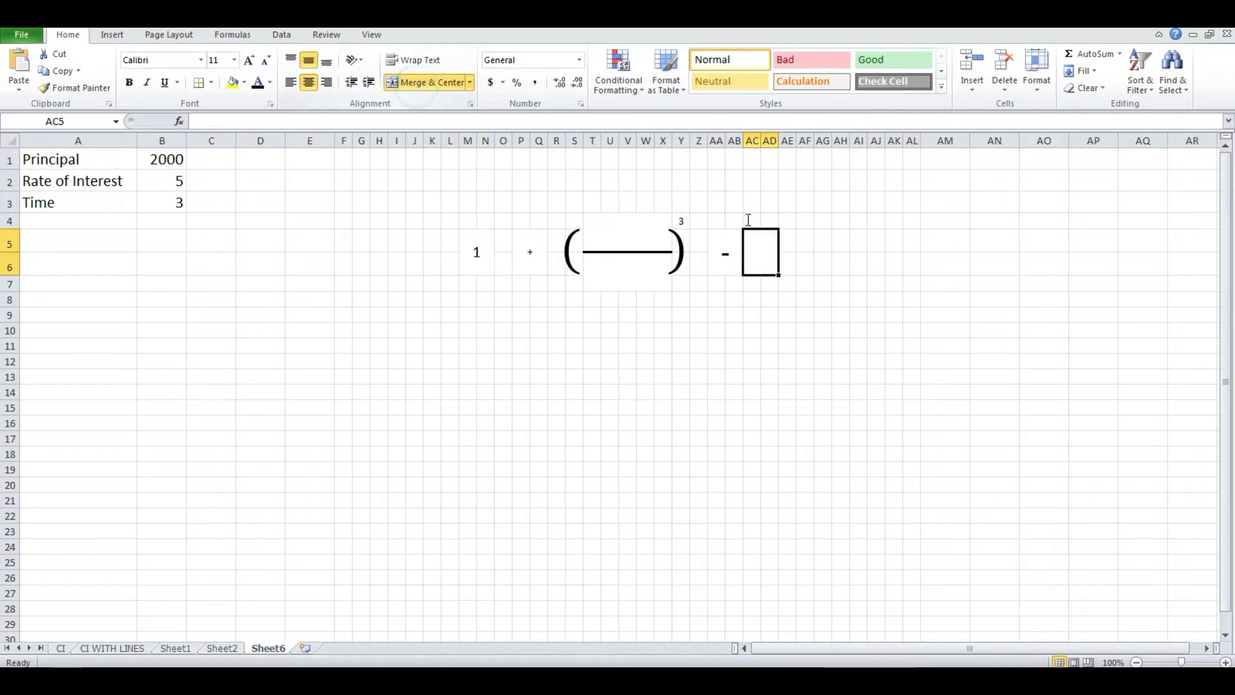
pyautogui.write('1')
pyautogui.click(950, 438)
pyautogui.click(761, 254)
pyautogui.click(234, 60)
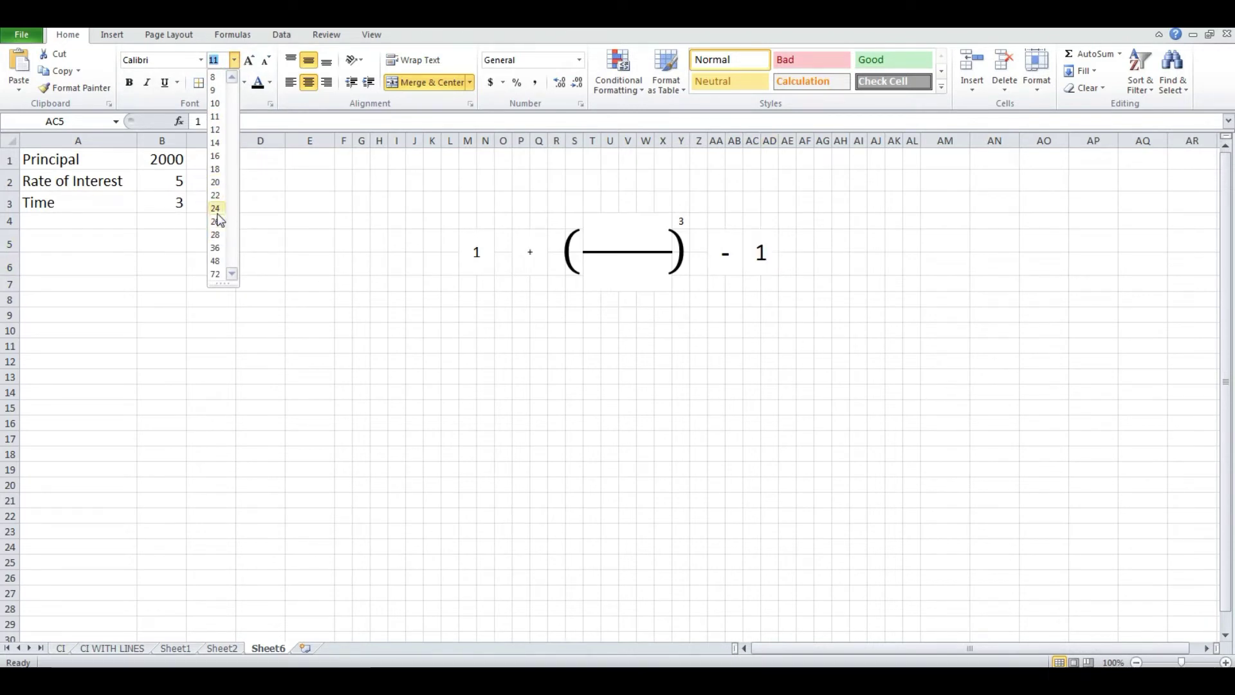
pyautogui.click(217, 221)
pyautogui.click(940, 358)
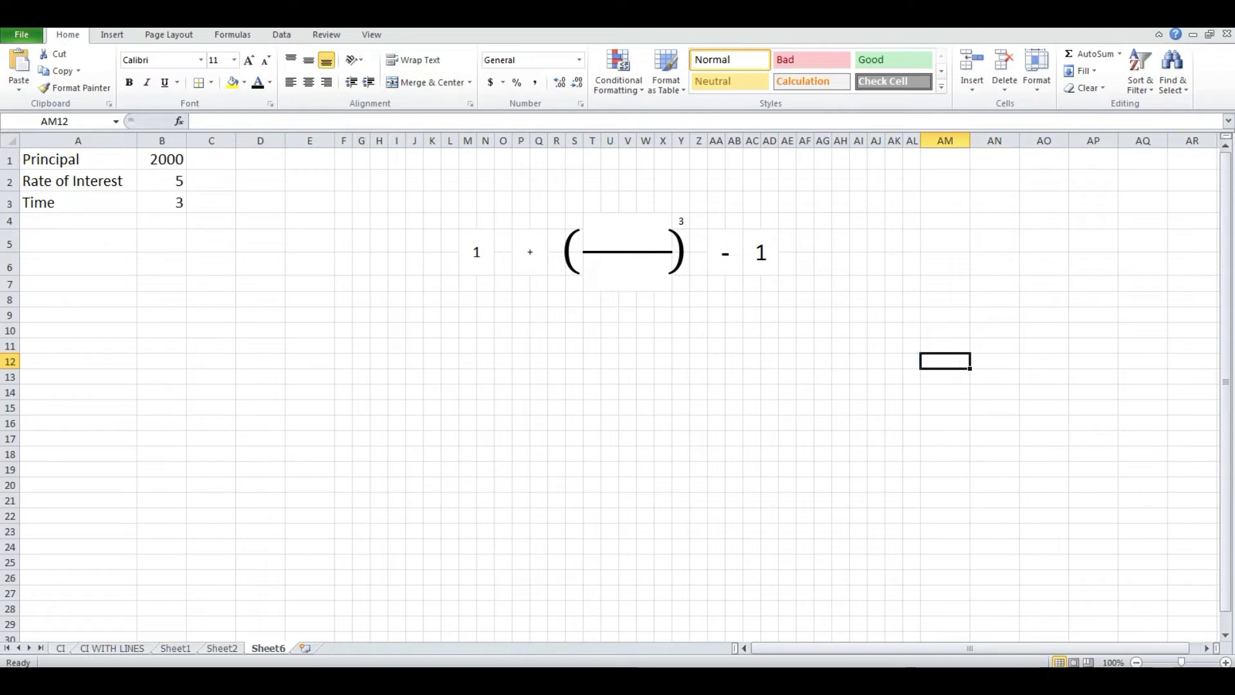
# Enlarge the leading 1 in M5 and the plus sign in P5 to 22 point.
pyautogui.click(476, 250)
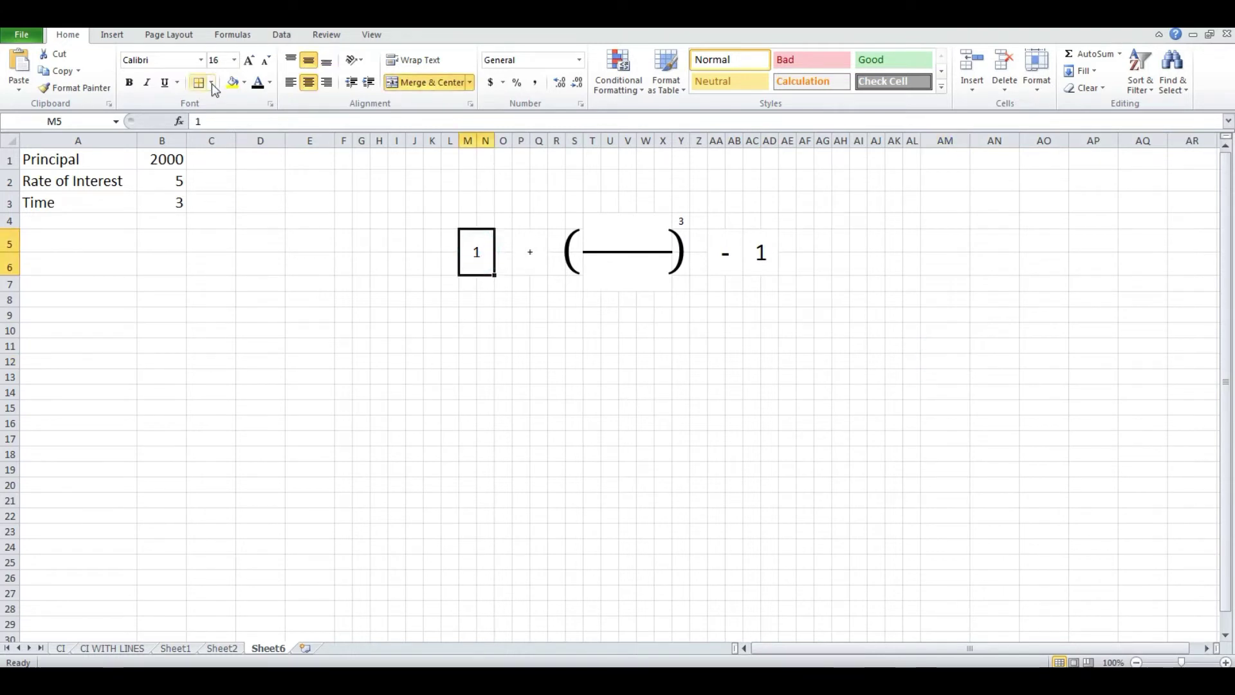
pyautogui.click(234, 61)
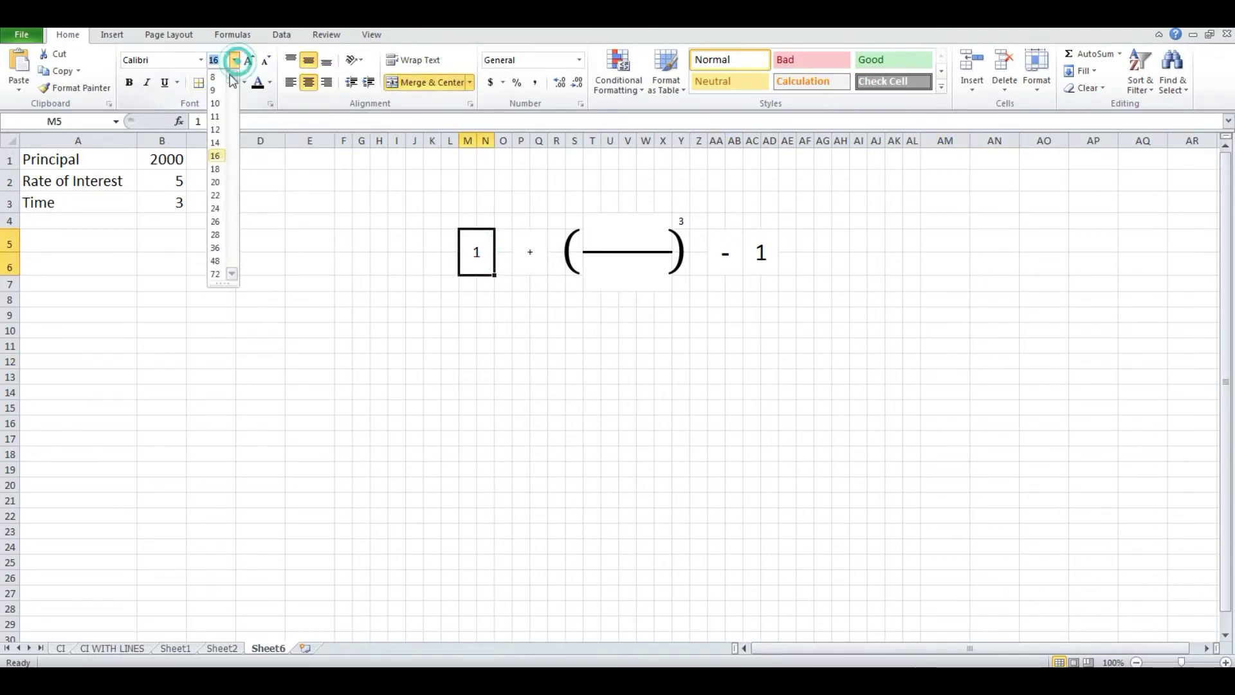
pyautogui.click(217, 195)
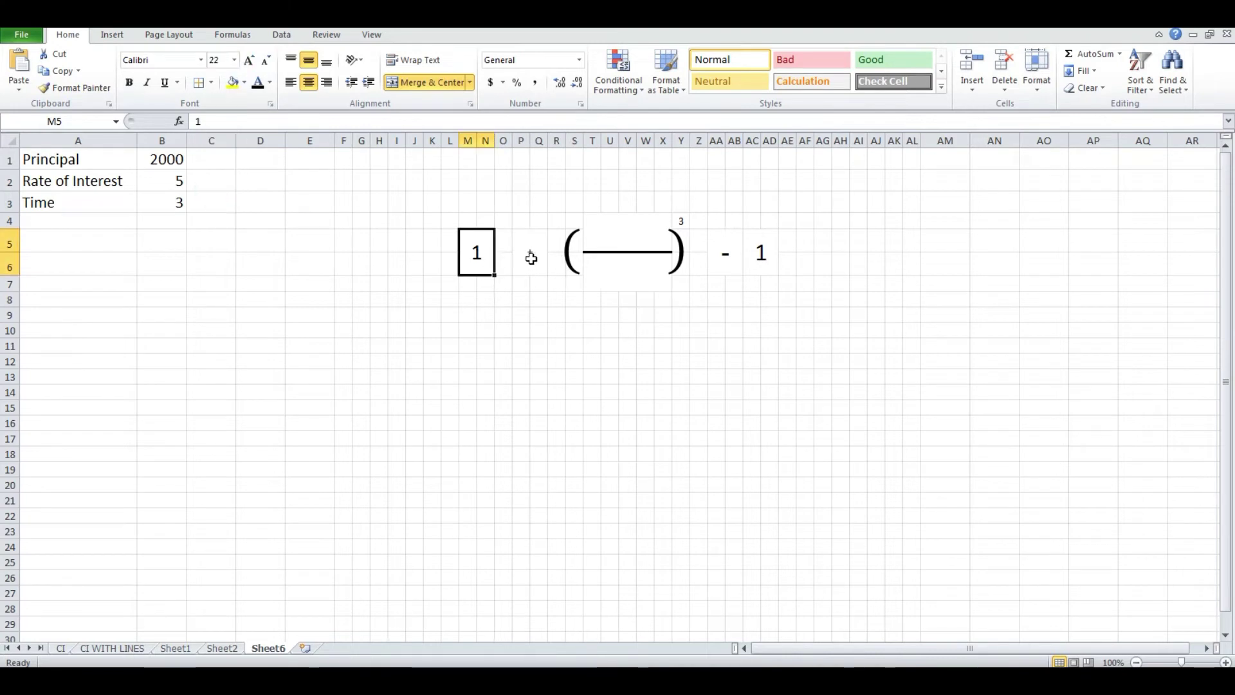
pyautogui.click(529, 253)
pyautogui.click(234, 60)
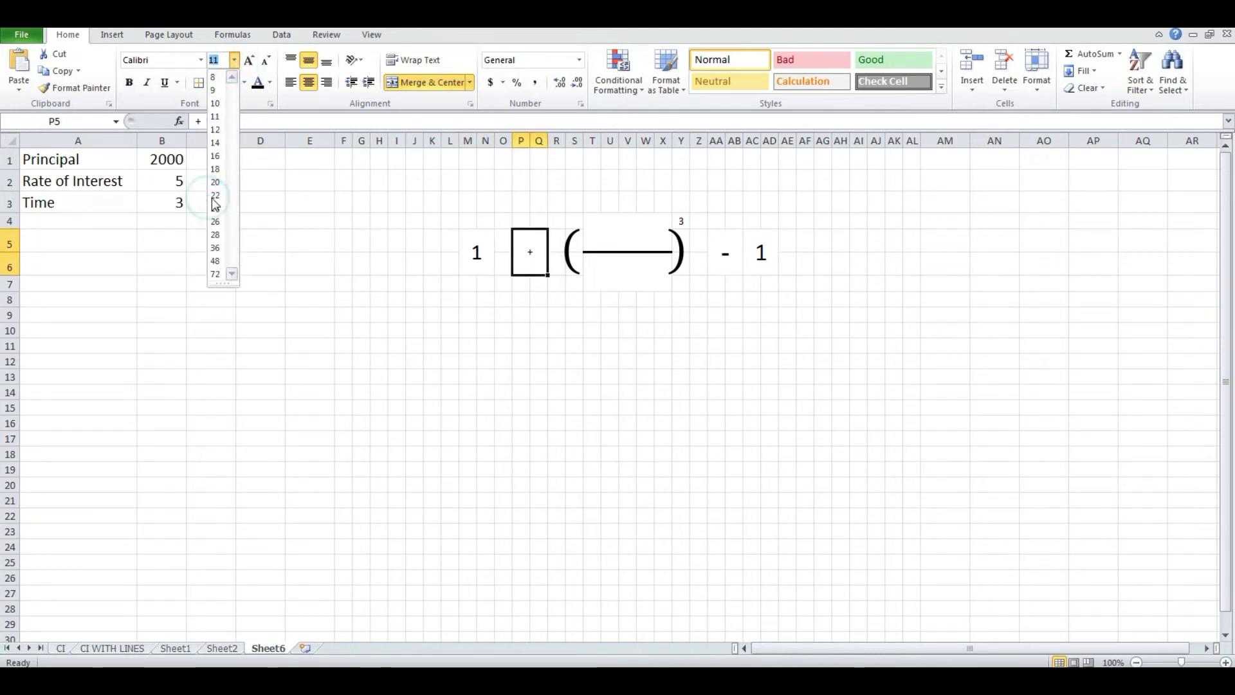
pyautogui.click(215, 195)
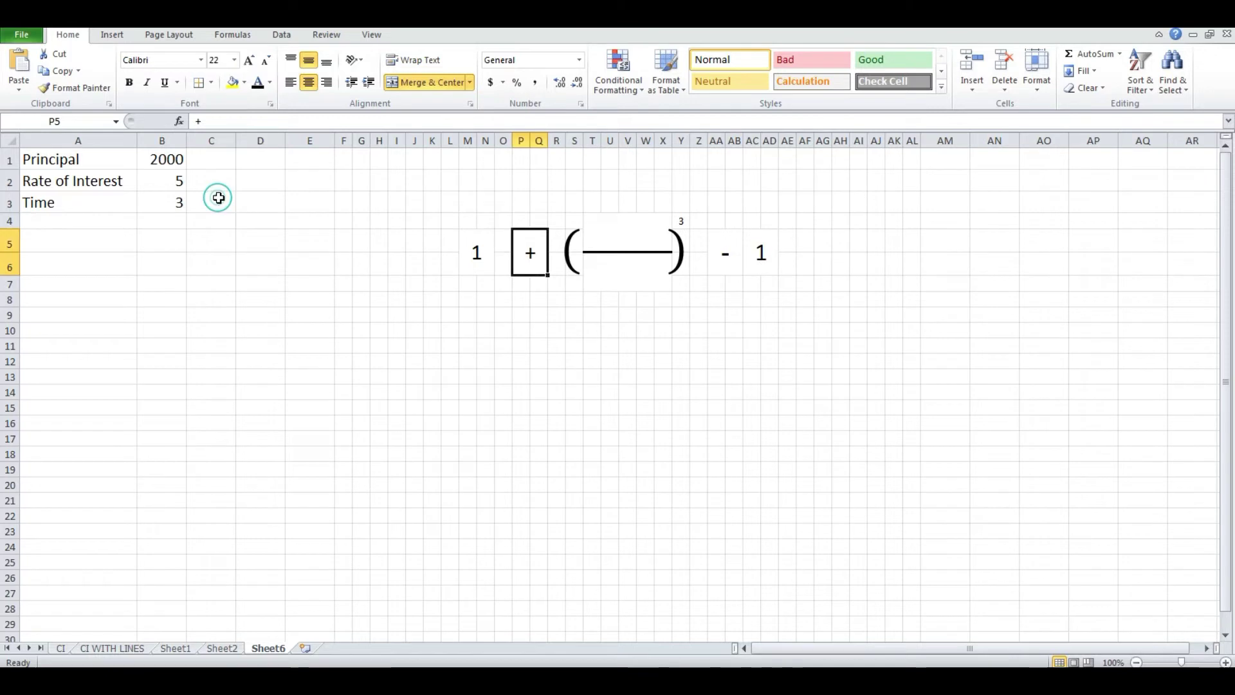
# Widen column Y and set the exponent 3 in Y4 to 16 point.
pyautogui.click(686, 222)
pyautogui.moveTo(690, 141); pyautogui.dragTo(701, 142)
pyautogui.click(680, 209)
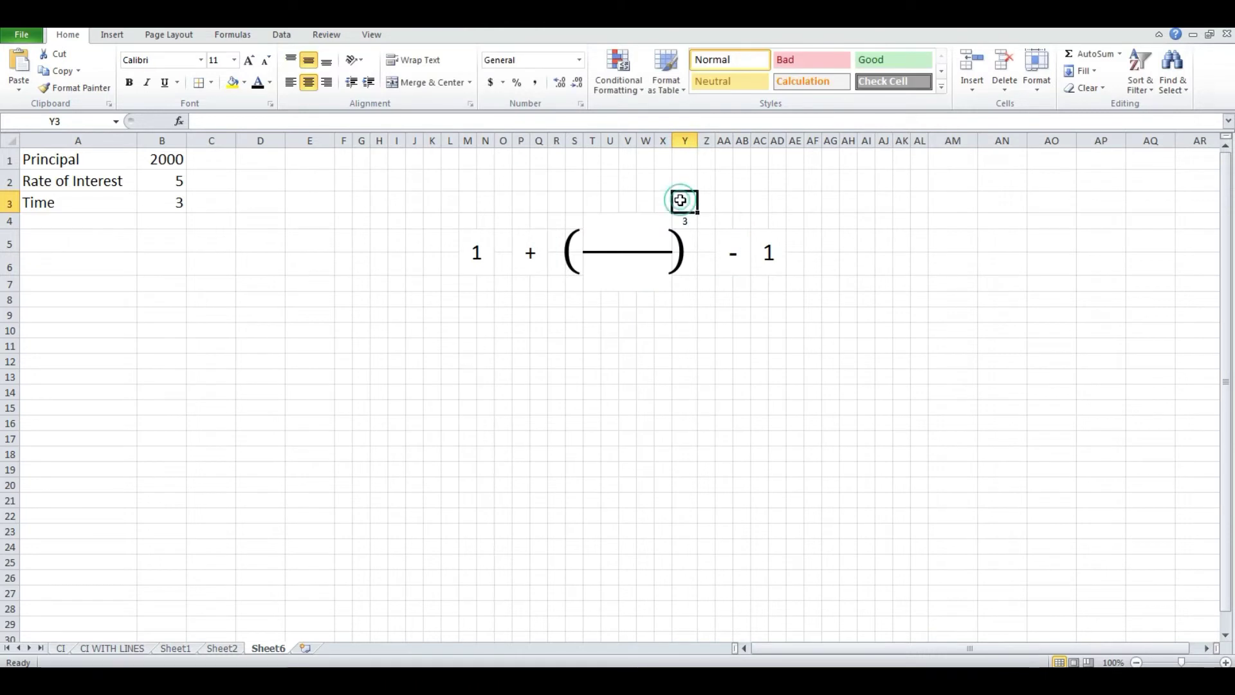
pyautogui.press('Down')
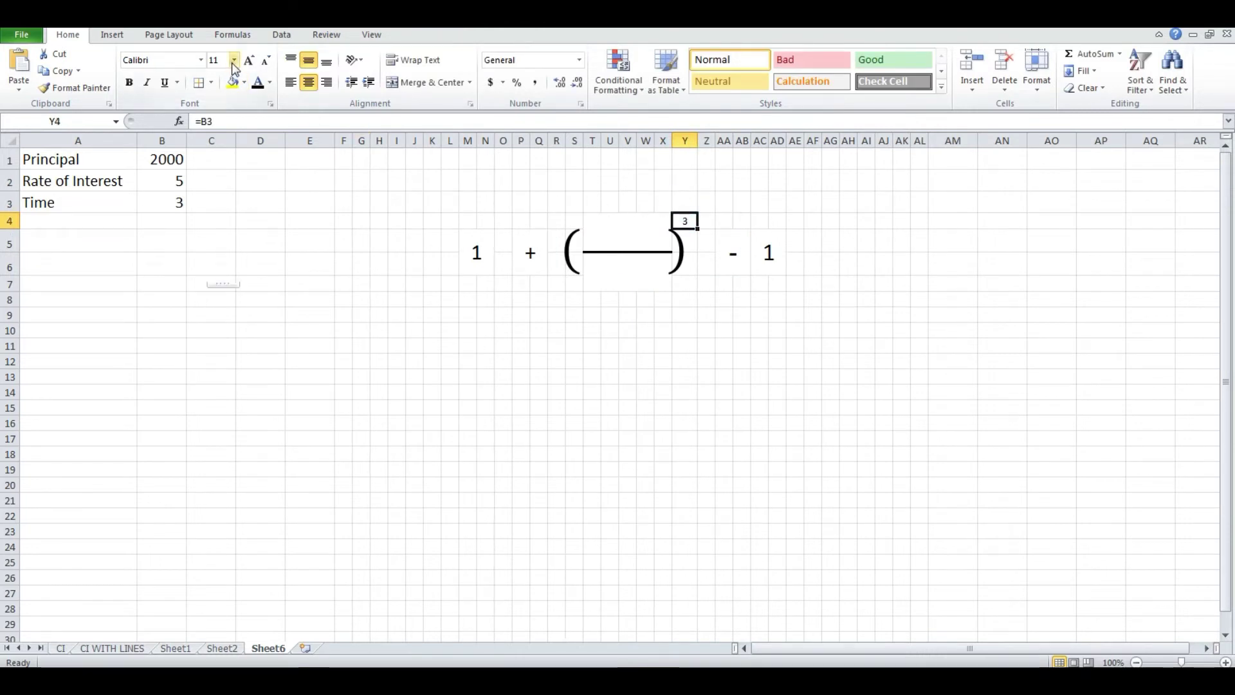
pyautogui.click(234, 60)
pyautogui.click(219, 156)
pyautogui.click(813, 444)
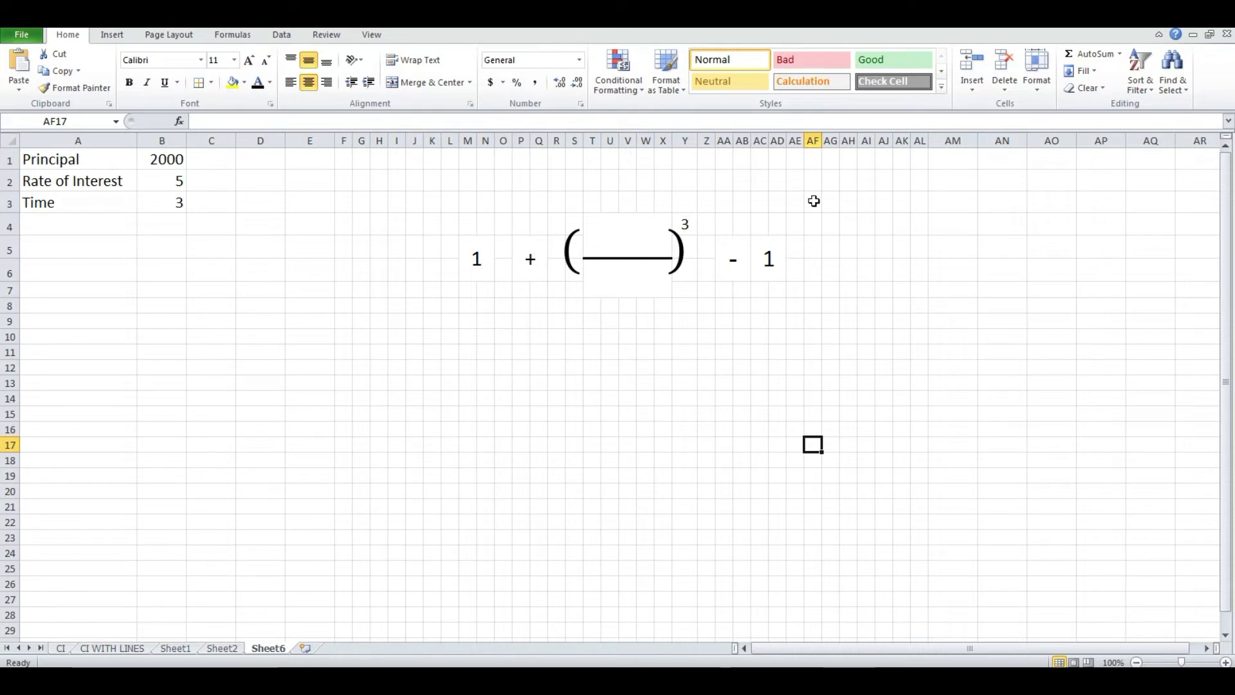
pyautogui.click(115, 37)
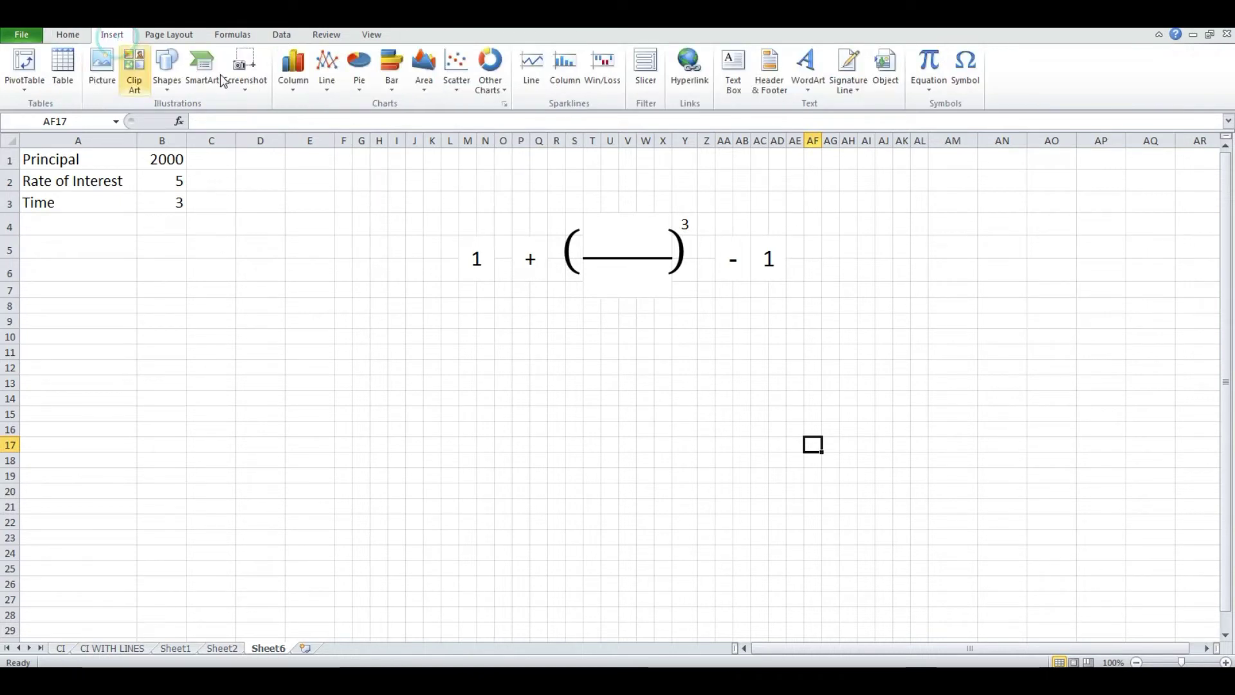
# Insert a new equation containing a square-bracket pair enlarged to 44 point.
pyautogui.click(926, 86)
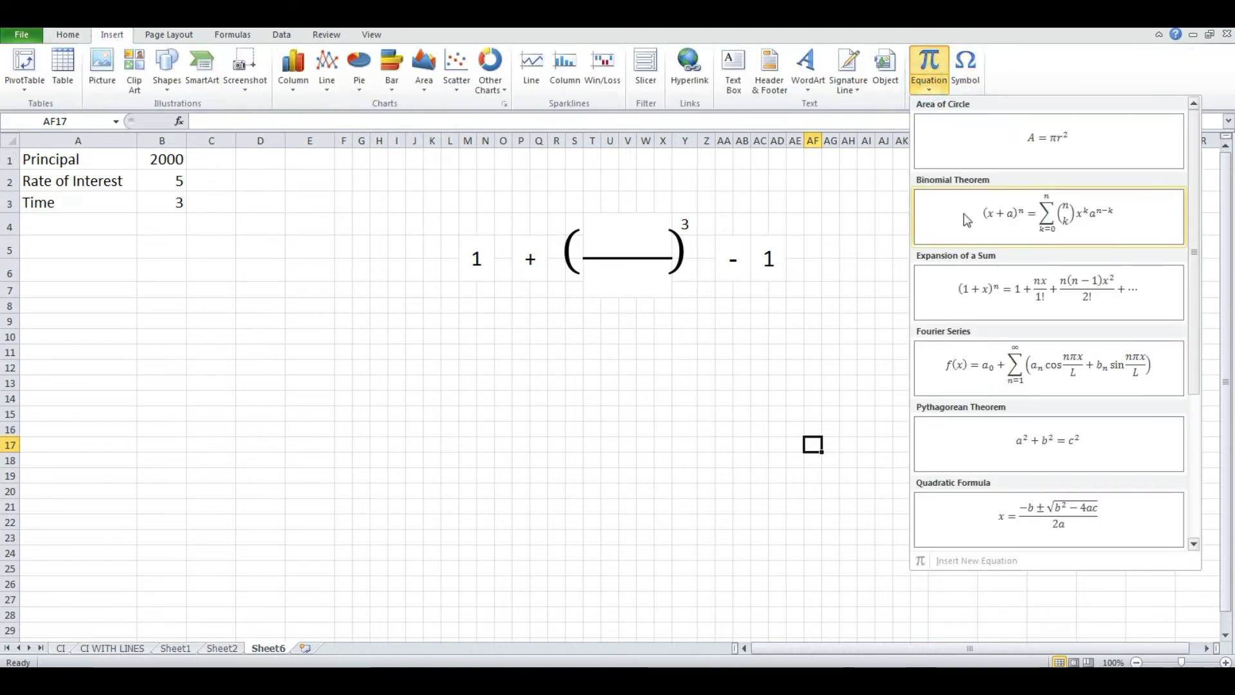
pyautogui.click(933, 73)
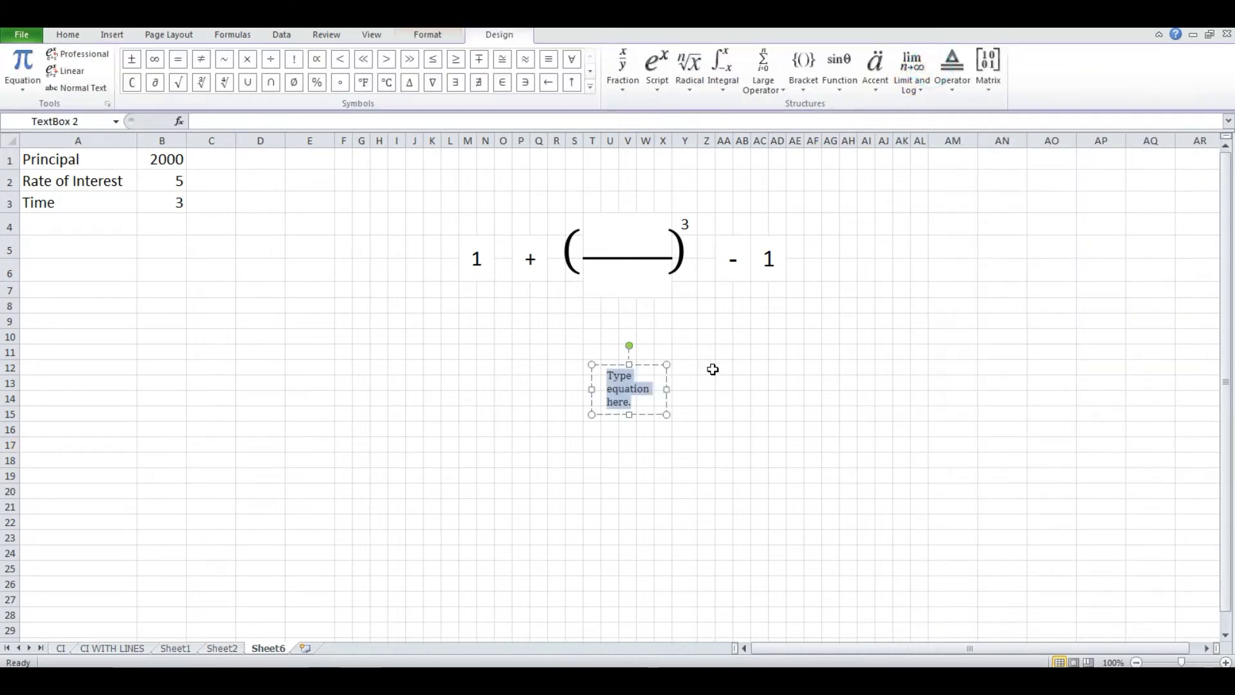
pyautogui.click(800, 83)
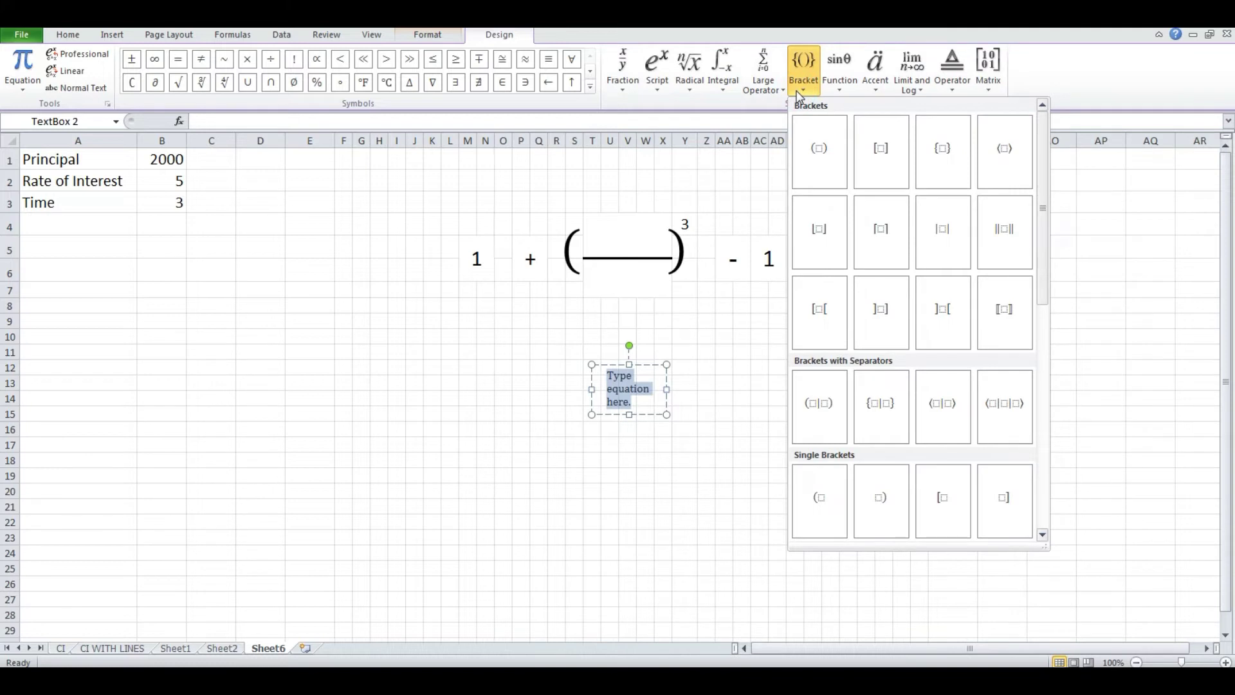
pyautogui.click(872, 159)
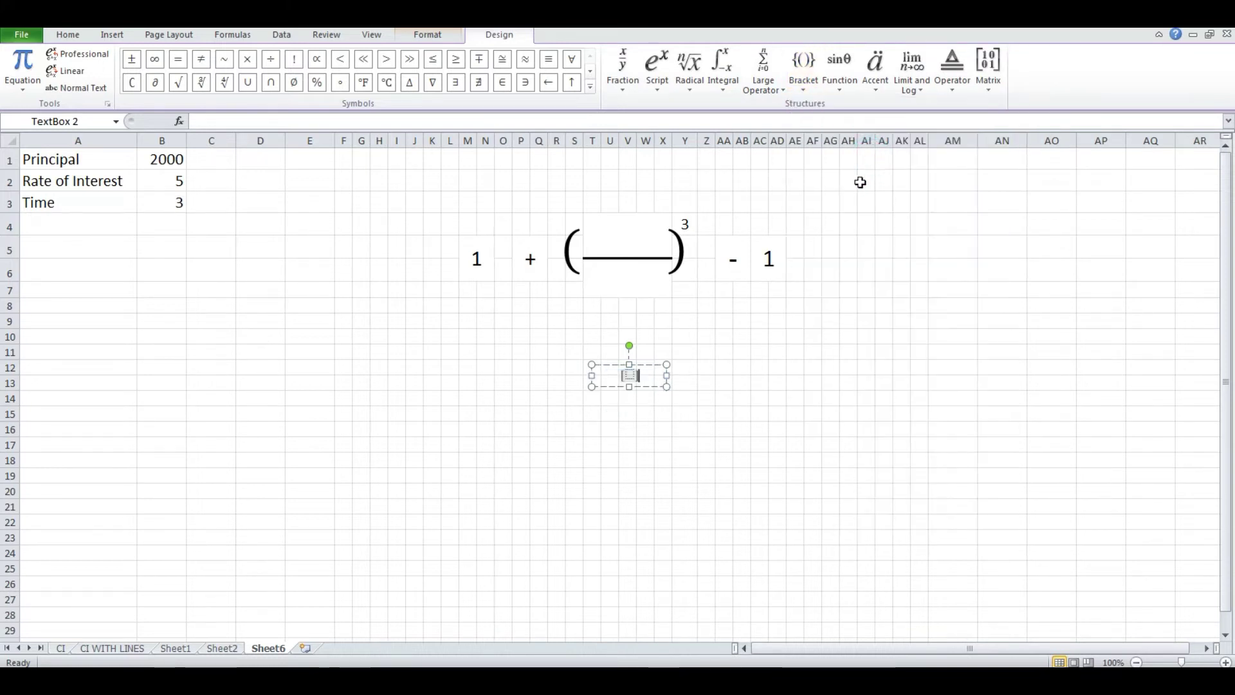
pyautogui.click(651, 373)
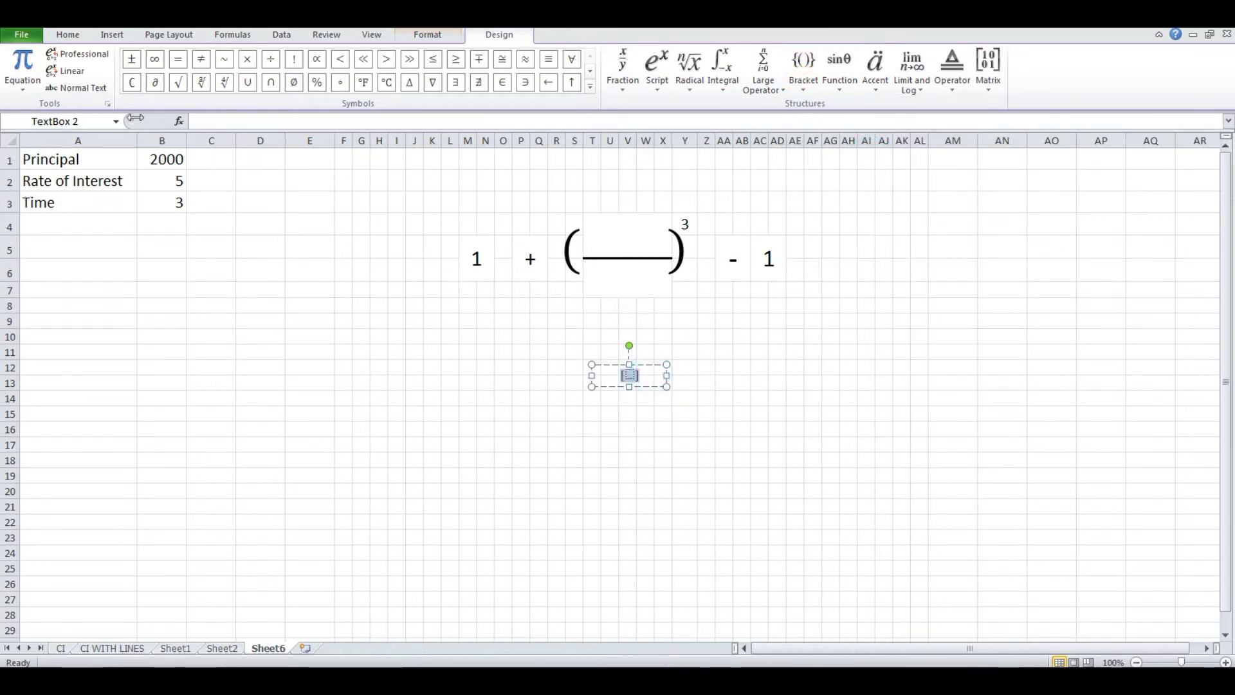
pyautogui.click(68, 37)
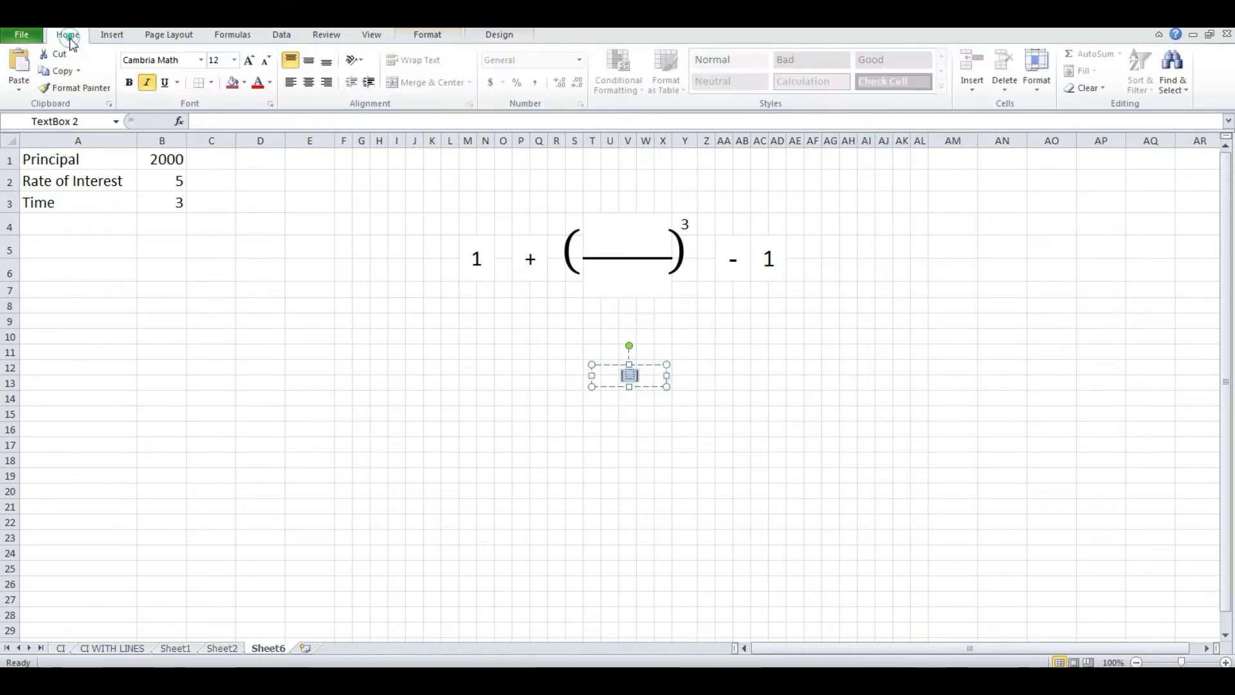
pyautogui.click(234, 59)
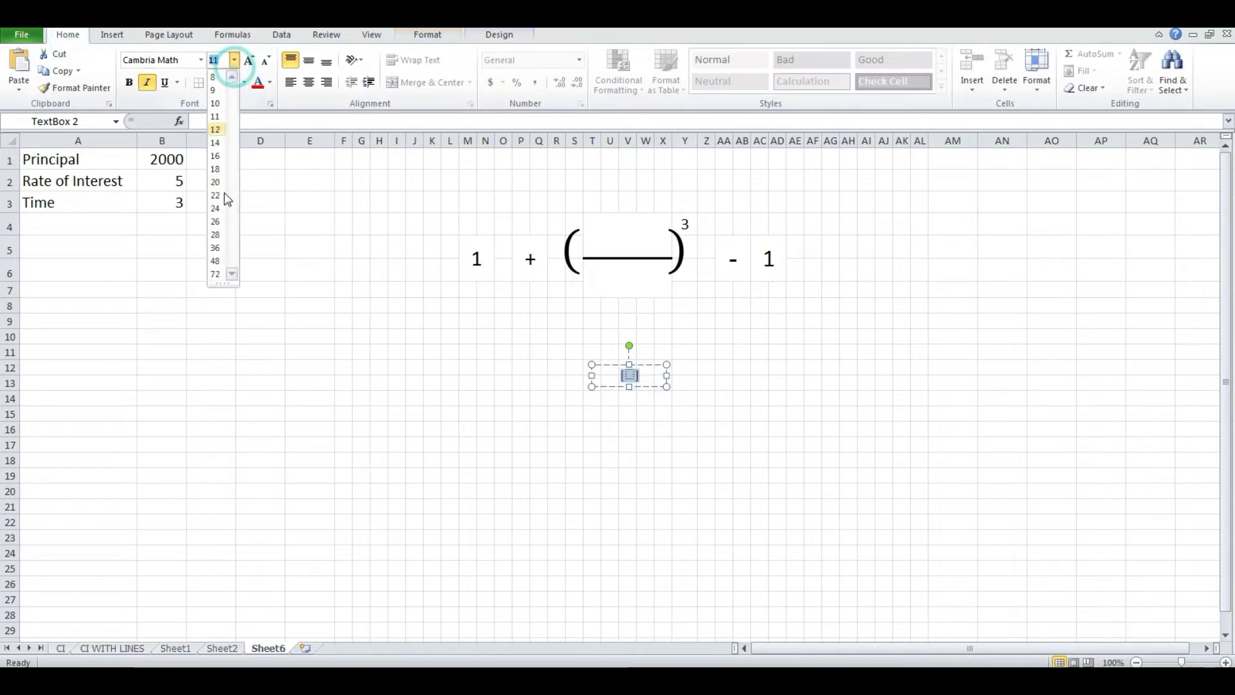
pyautogui.click(218, 274)
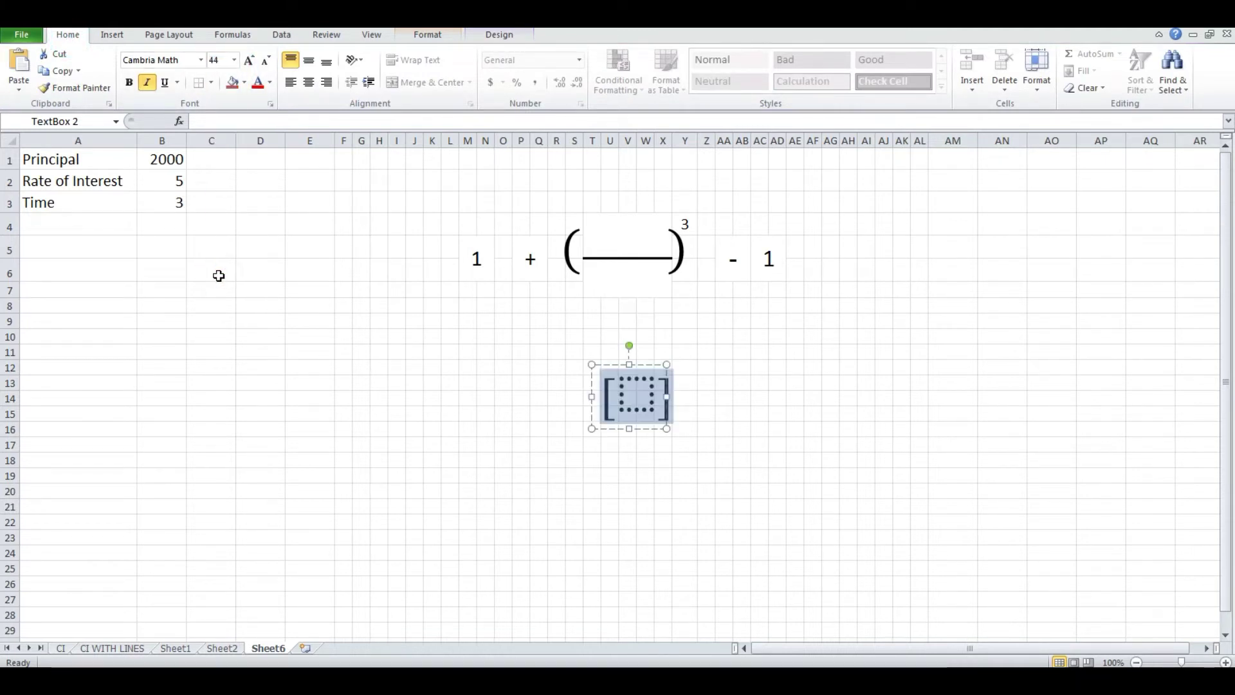
pyautogui.click(658, 388)
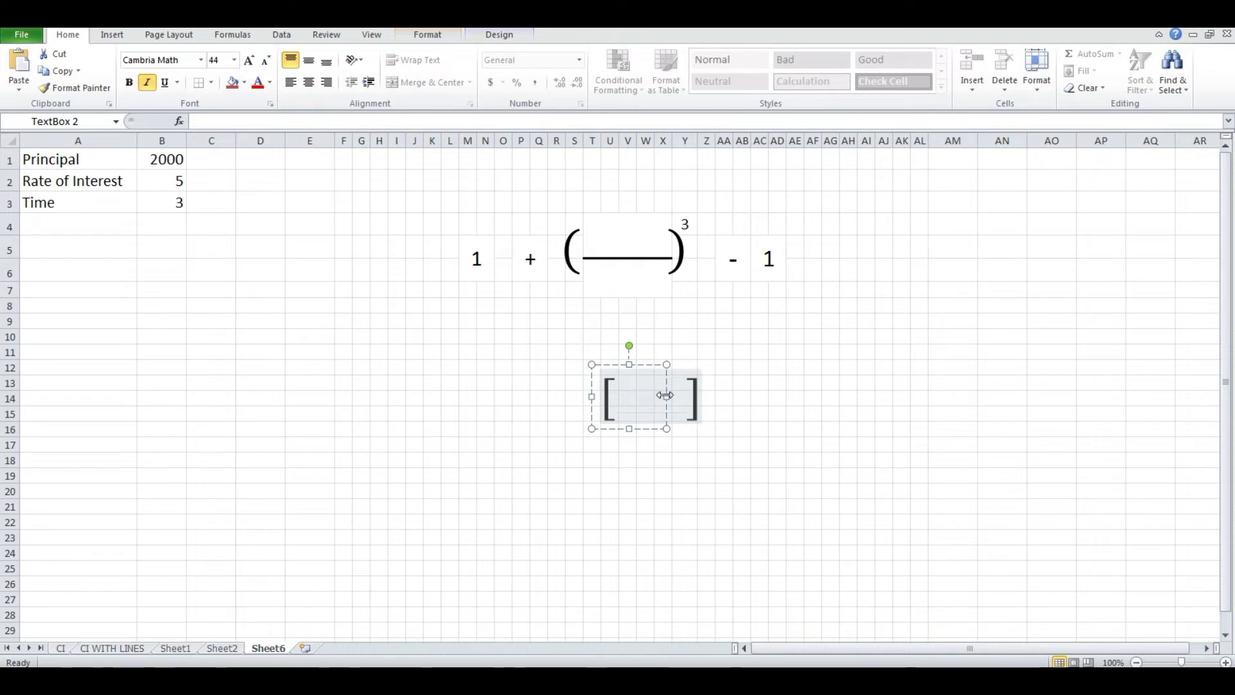
# Widen the bracket equation and position it over the 1 + ( )³ − 1 expression.
pyautogui.moveTo(666, 397); pyautogui.dragTo(964, 396)
pyautogui.moveTo(814, 364); pyautogui.dragTo(713, 238)
pyautogui.press('Up')
pyautogui.press('Up')
pyautogui.press('Up')
pyautogui.press('Left')
pyautogui.press('Left')
pyautogui.press('Left')
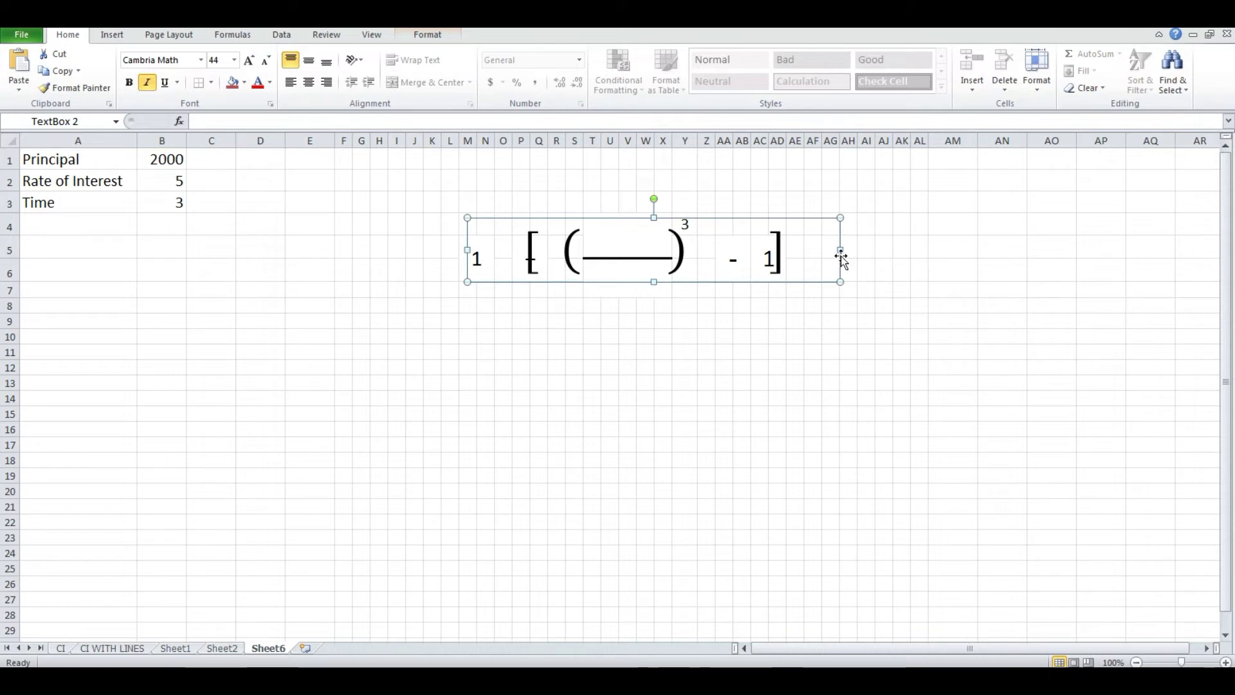
pyautogui.moveTo(839, 251); pyautogui.dragTo(952, 251)
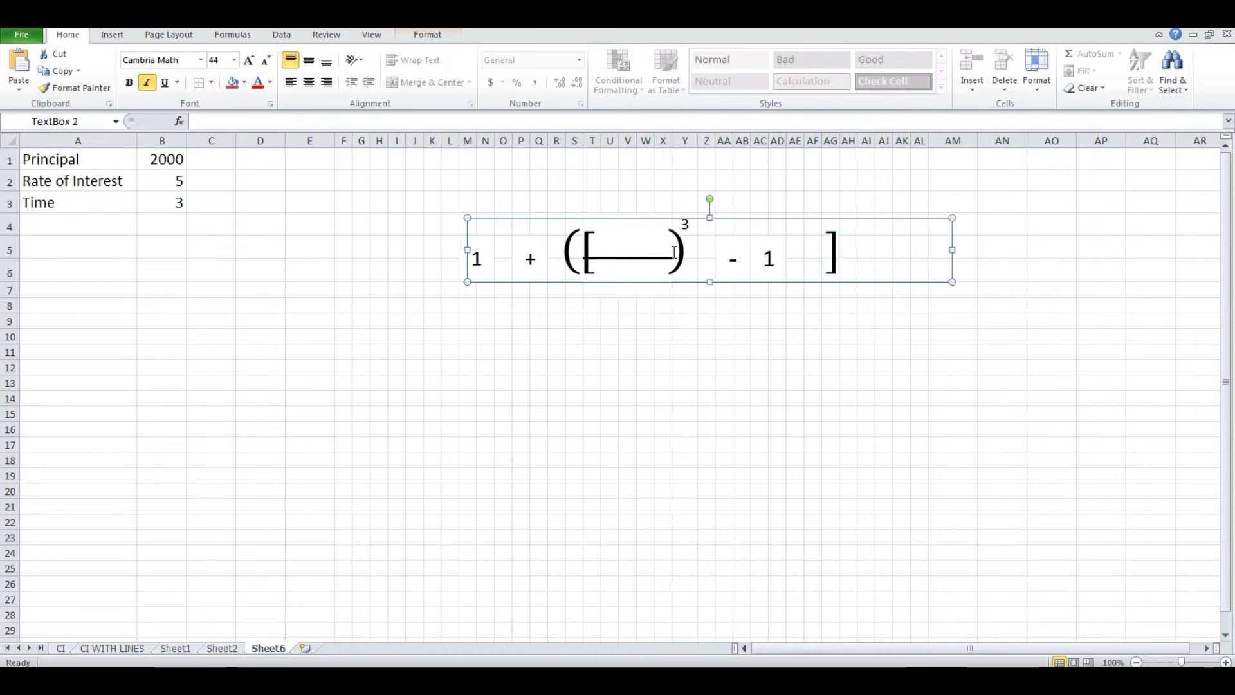
pyautogui.click(815, 253)
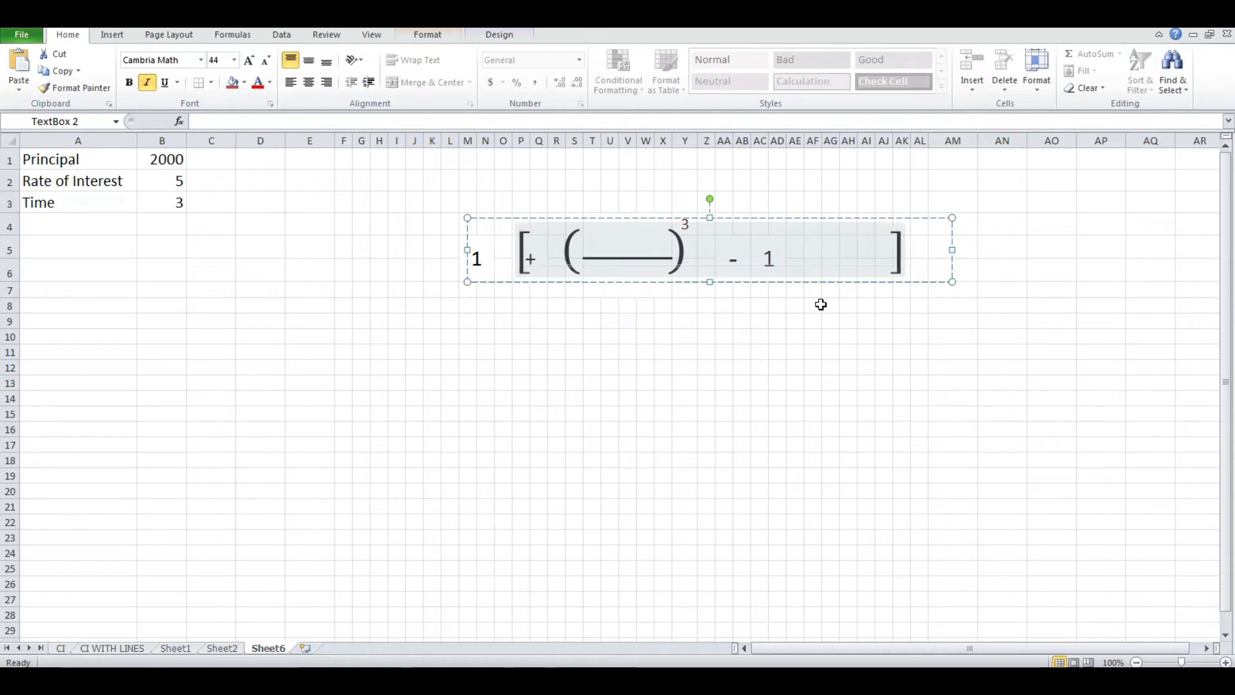
pyautogui.press('Escape')
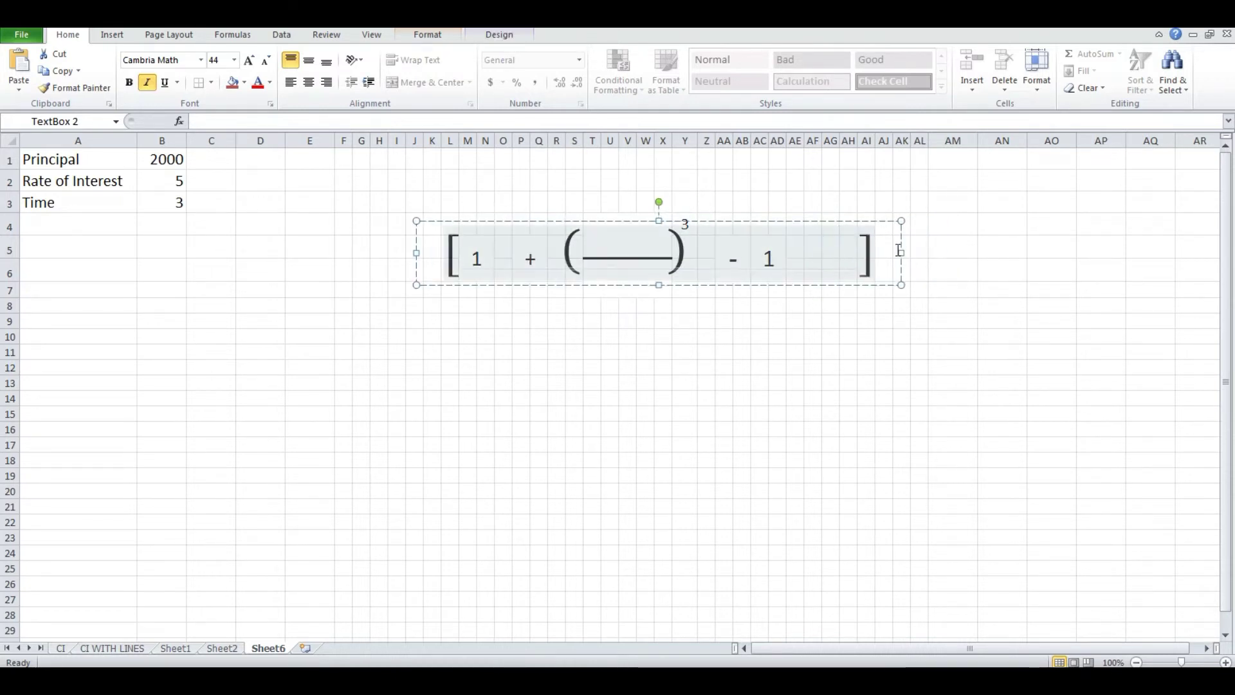
pyautogui.click(1048, 337)
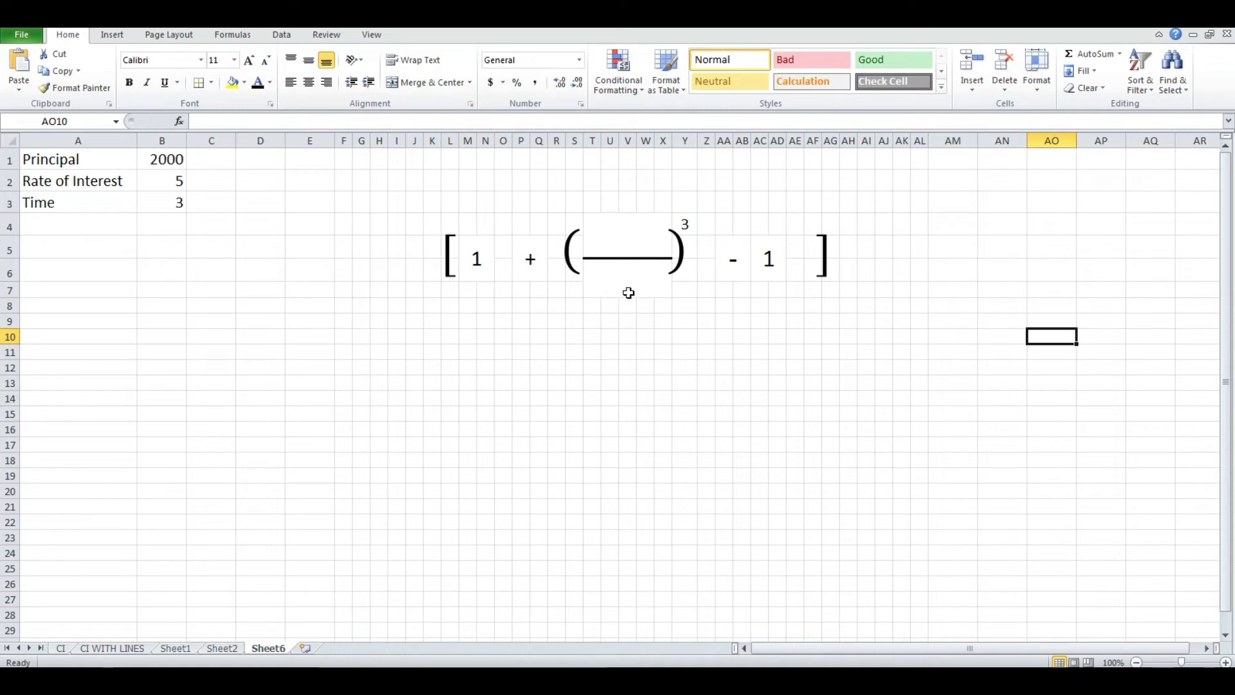
# Merge F5:K6 into one cell left of the brackets.
pyautogui.click(370, 252)
pyautogui.click(410, 271)
pyautogui.click(450, 336)
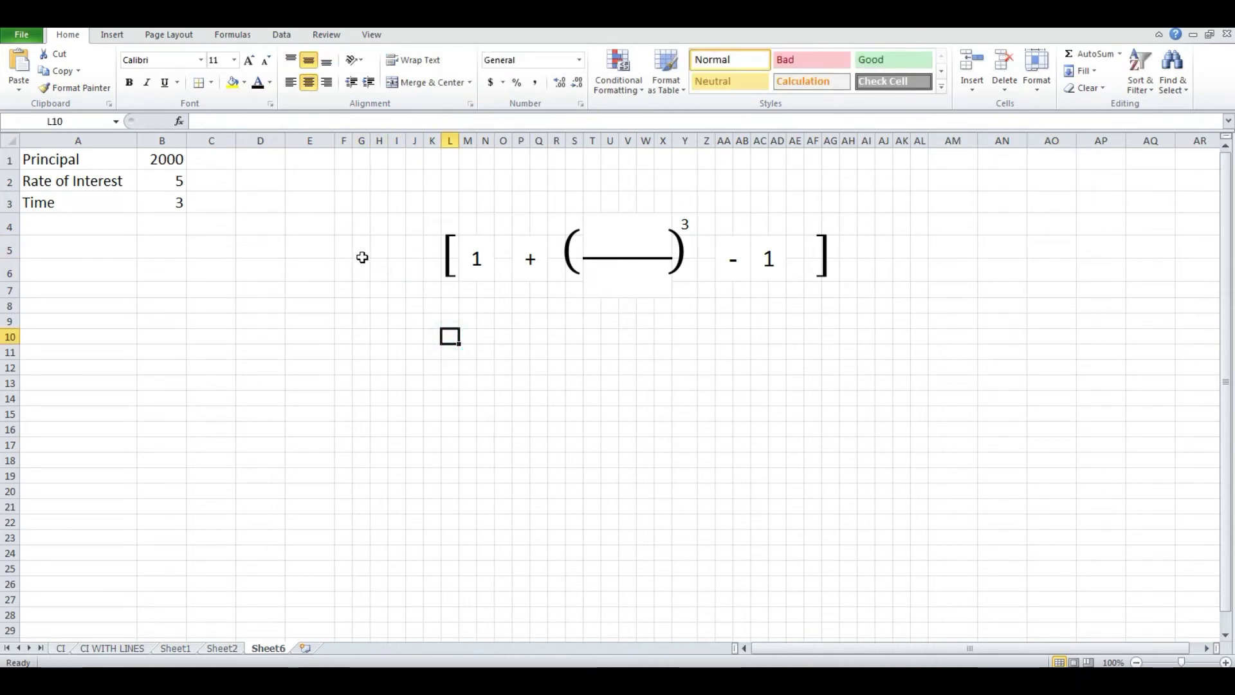
pyautogui.moveTo(349, 247); pyautogui.dragTo(371, 252)
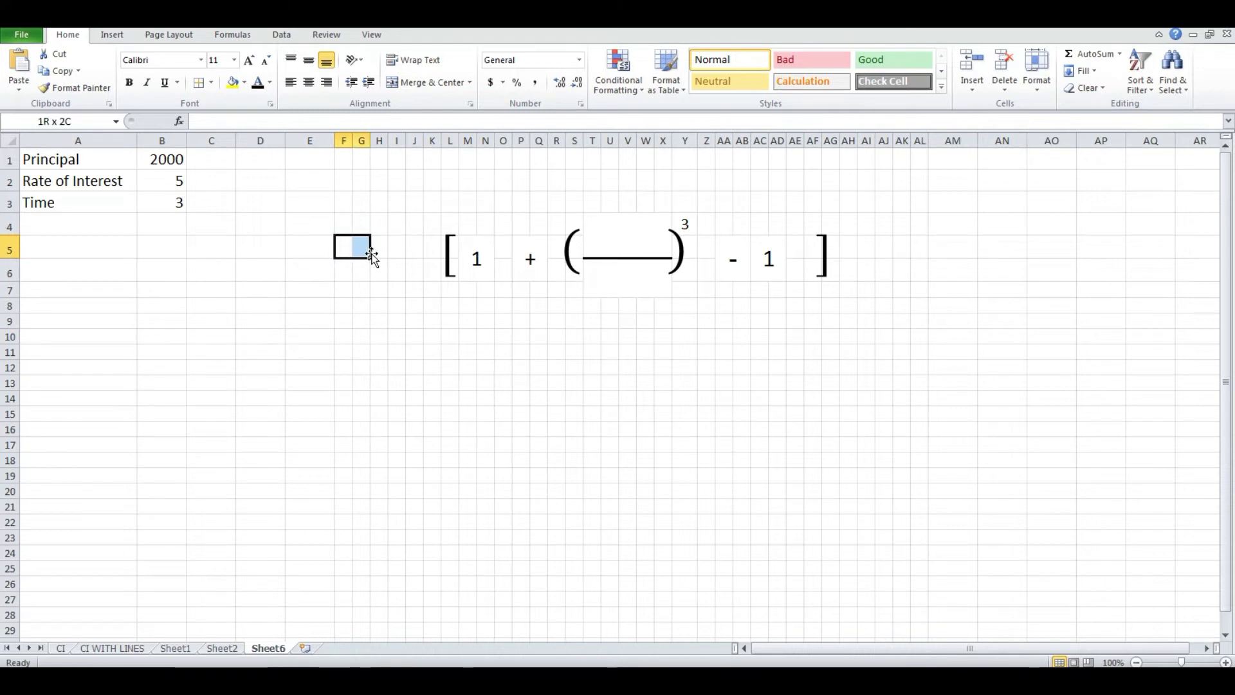
pyautogui.moveTo(371, 253); pyautogui.dragTo(371, 254)
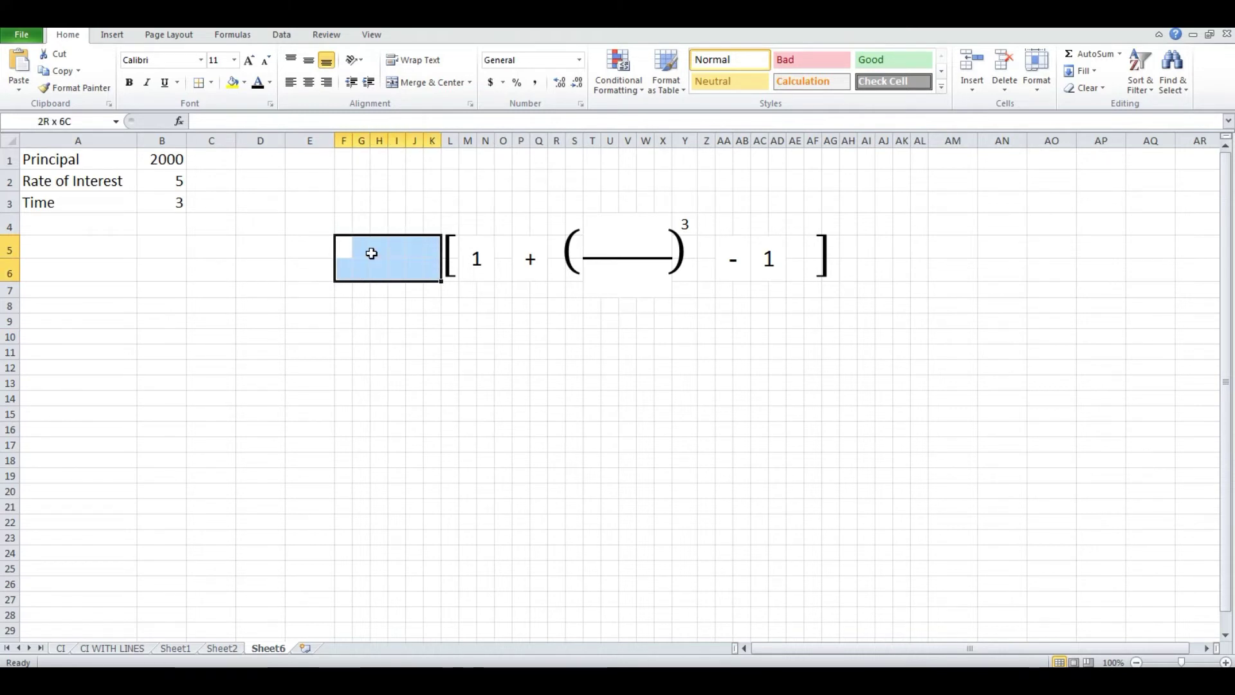
pyautogui.click(427, 82)
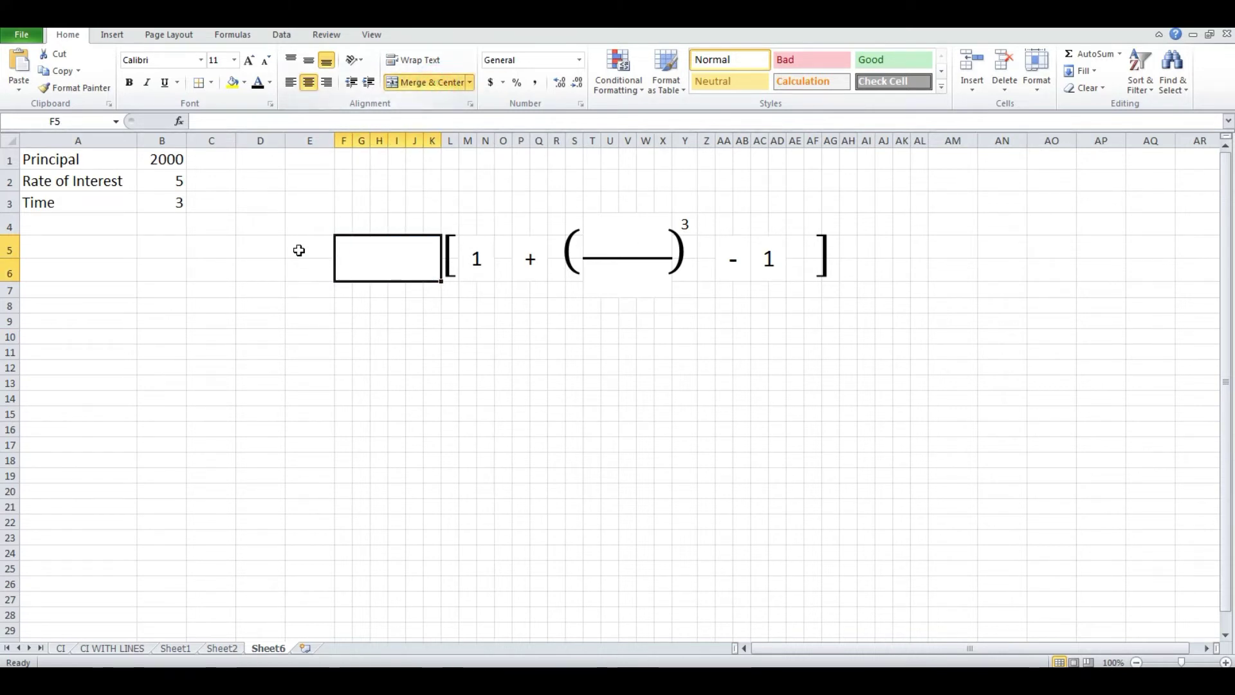
# Link the merged cell to B1 so it shows 2000, middle-aligned at size 16.
pyautogui.write('=')
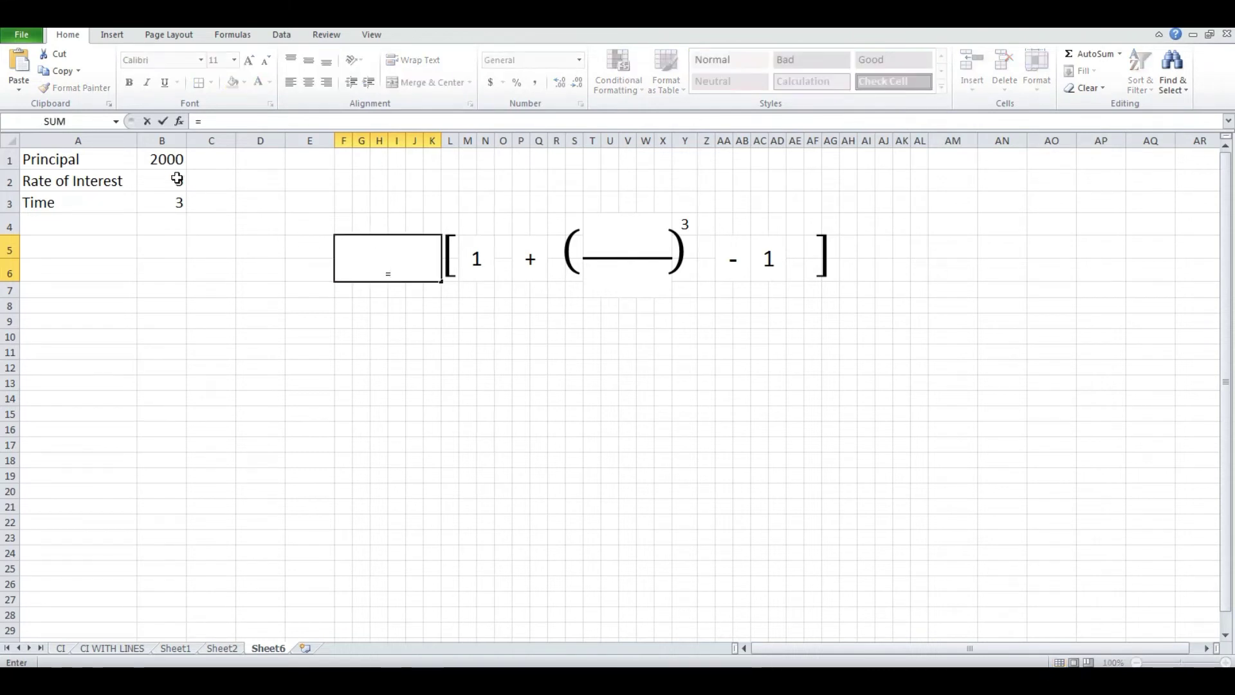
pyautogui.click(167, 158)
pyautogui.press('Return')
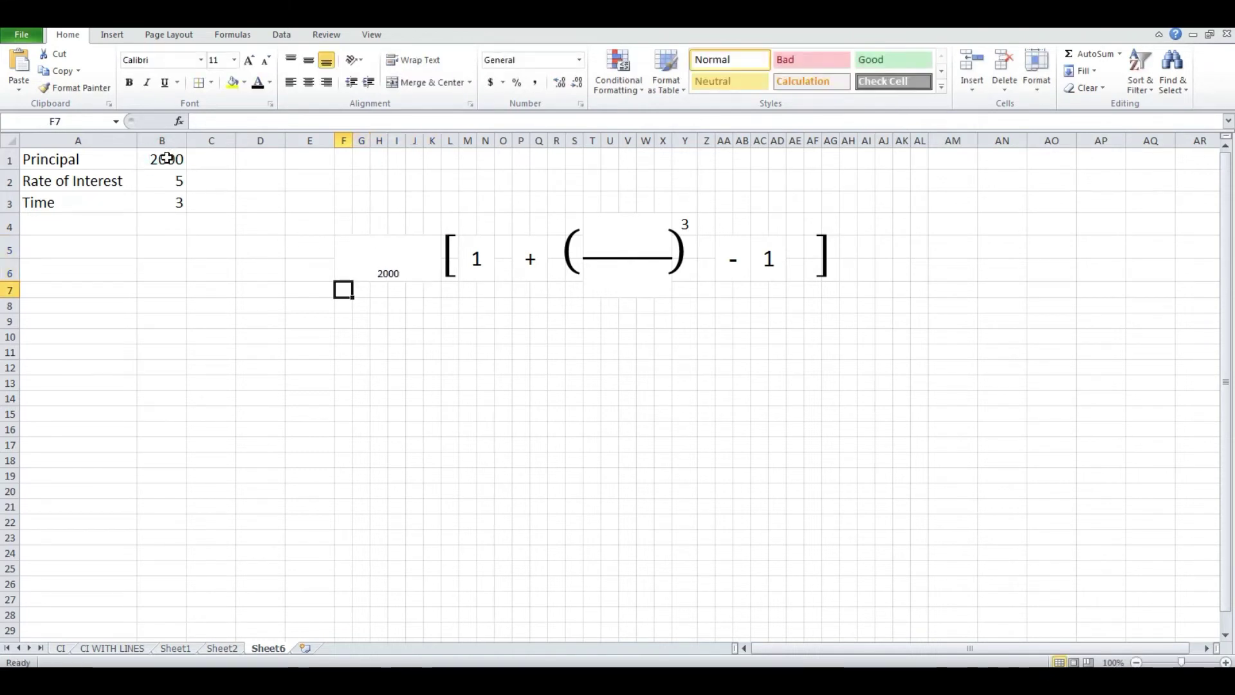
pyautogui.click(371, 271)
pyautogui.click(308, 60)
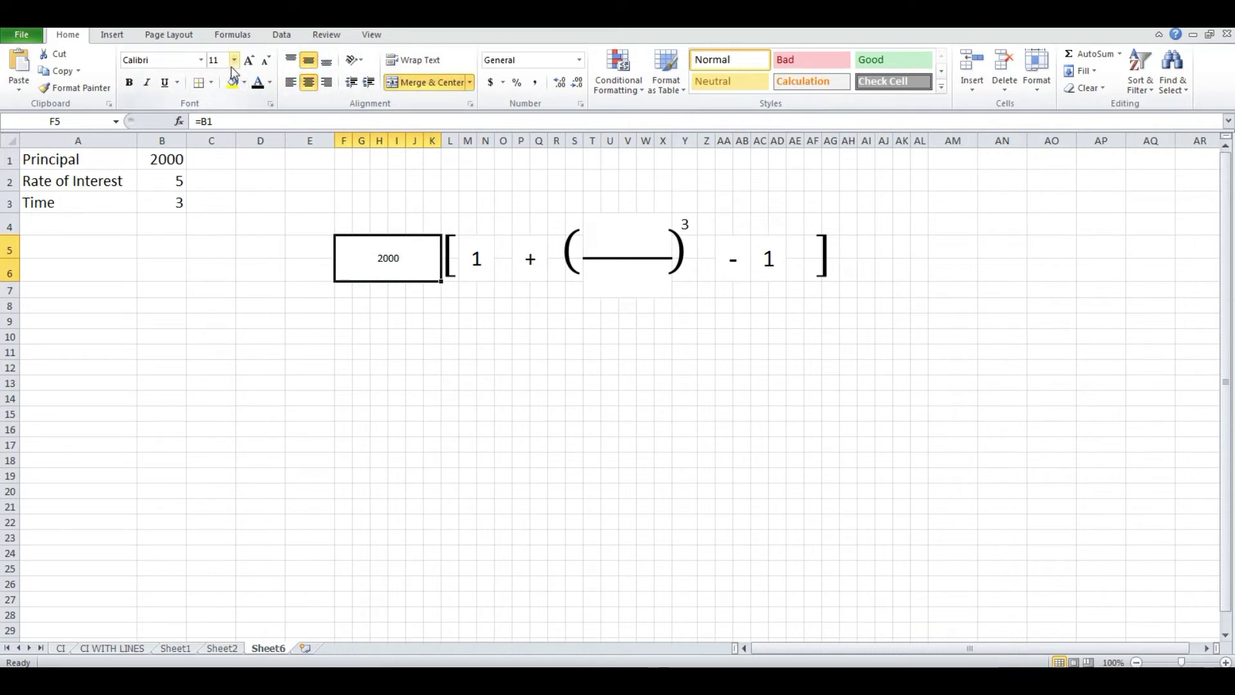
pyautogui.click(234, 60)
pyautogui.click(219, 155)
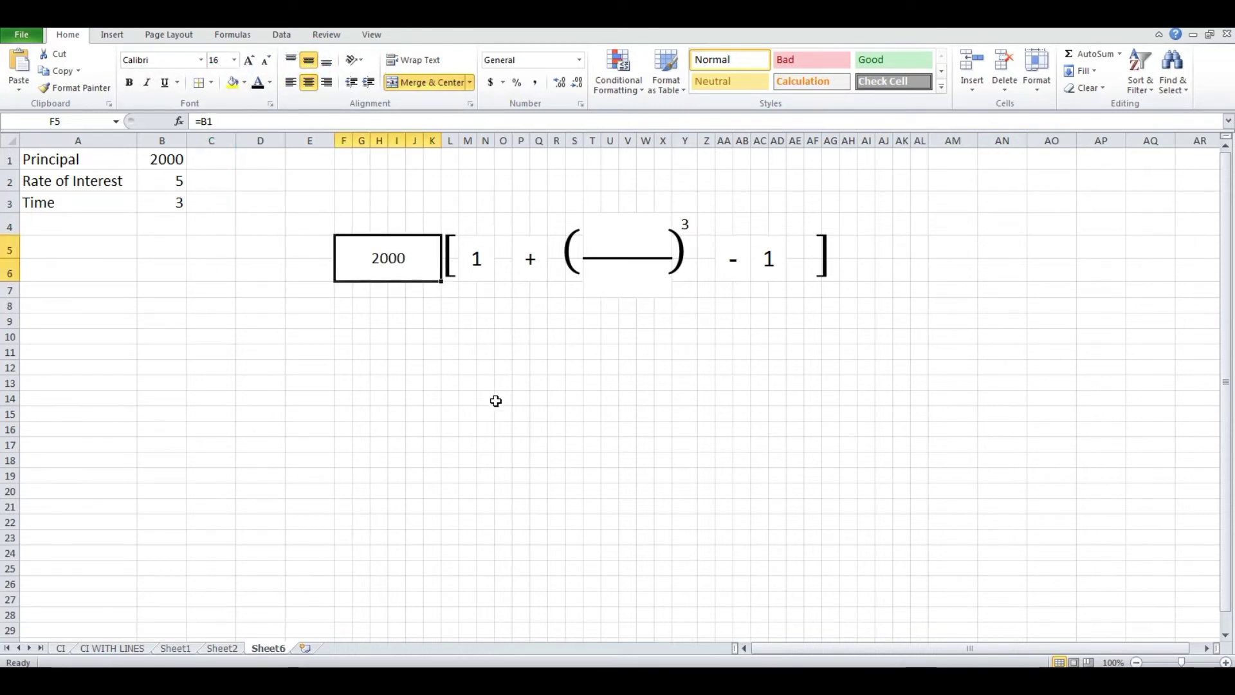
pyautogui.click(515, 399)
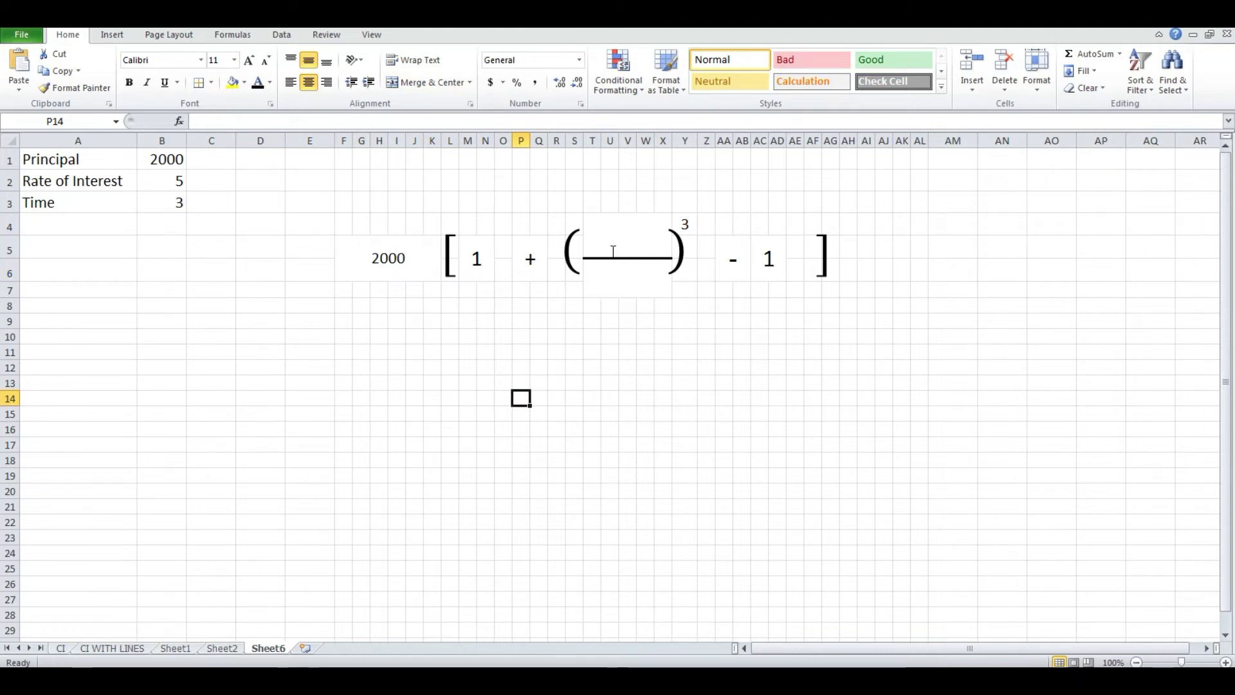
# Enter =b2 (showing 5) over a 100 denominator and set the fraction T4:X7 to size 16.
pyautogui.click(627, 248)
pyautogui.write('=')
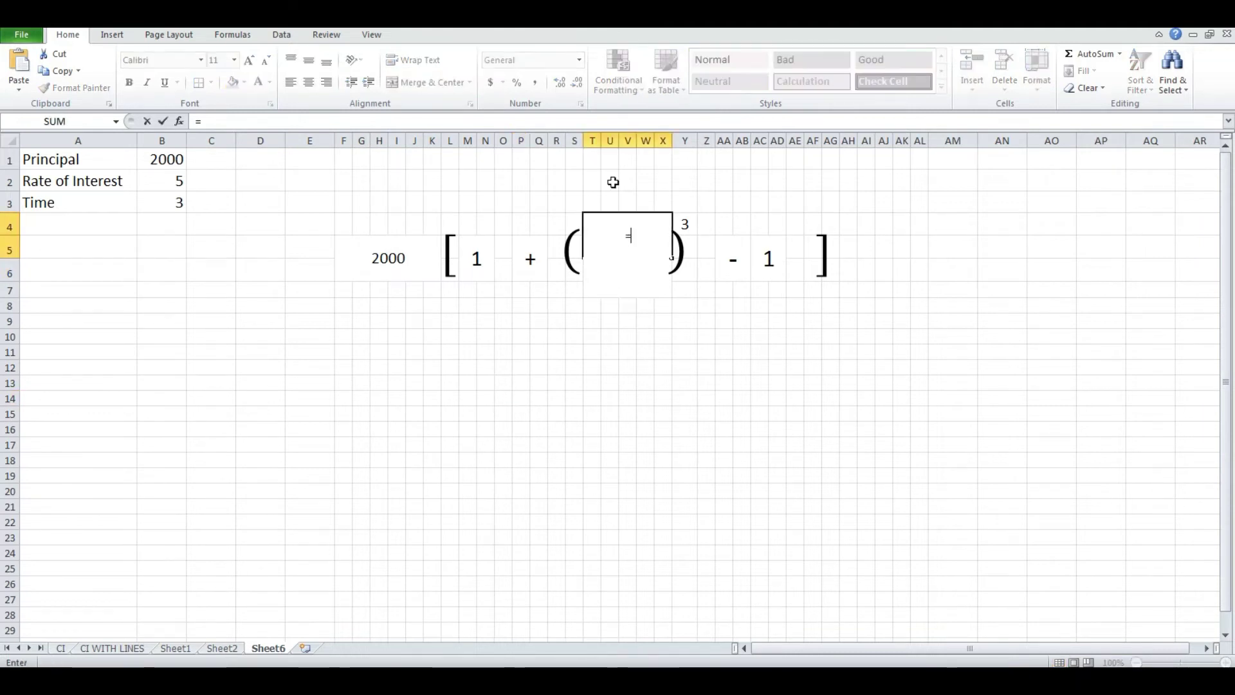
pyautogui.write('b2')
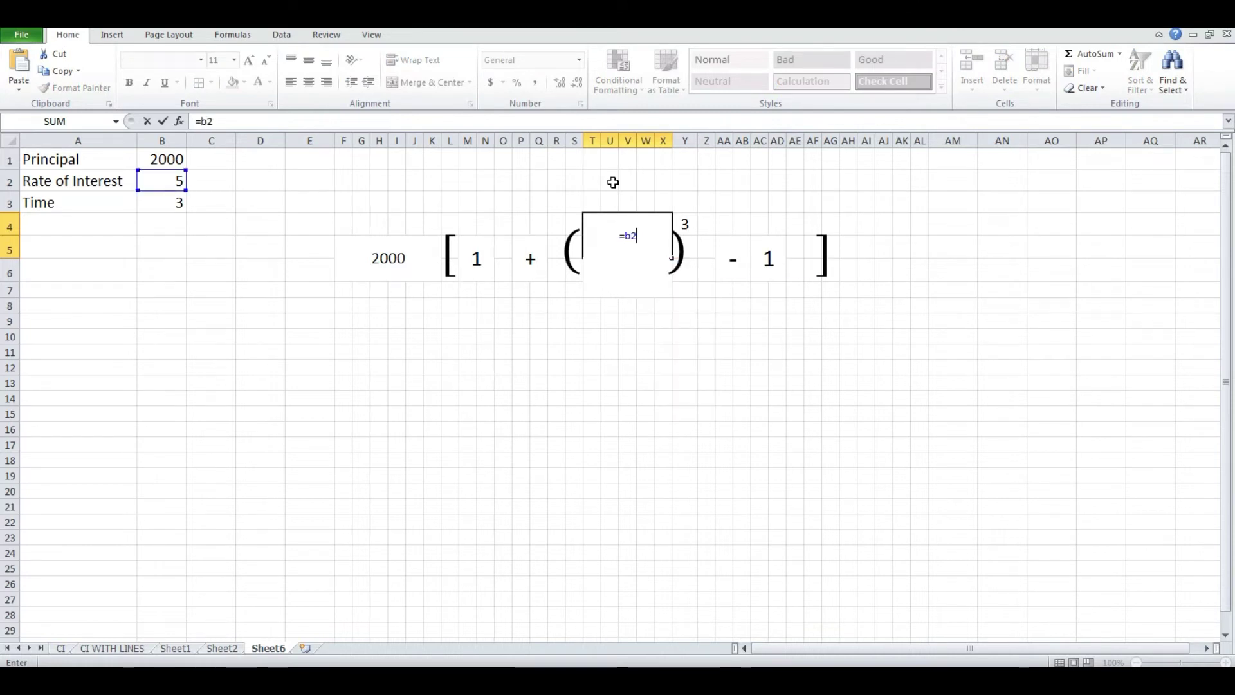
pyautogui.press('Return')
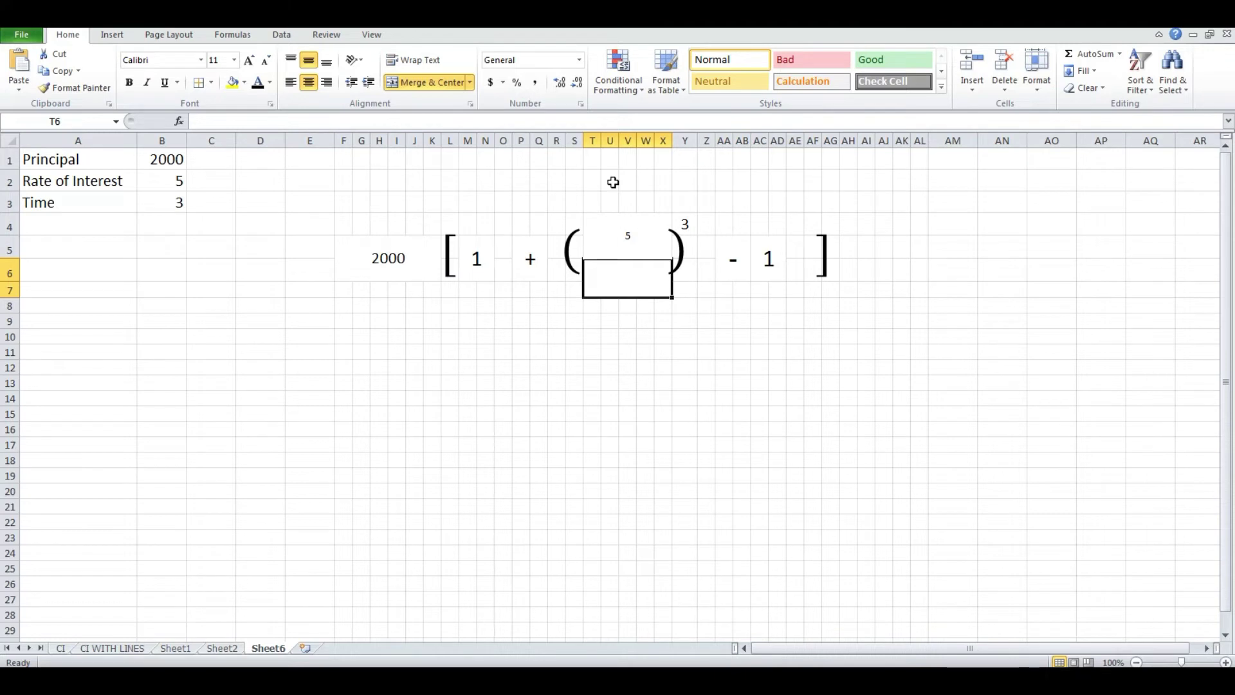
pyautogui.write('100')
pyautogui.press('Return')
pyautogui.press('Up')
pyautogui.hotkey('shift', 'Up')
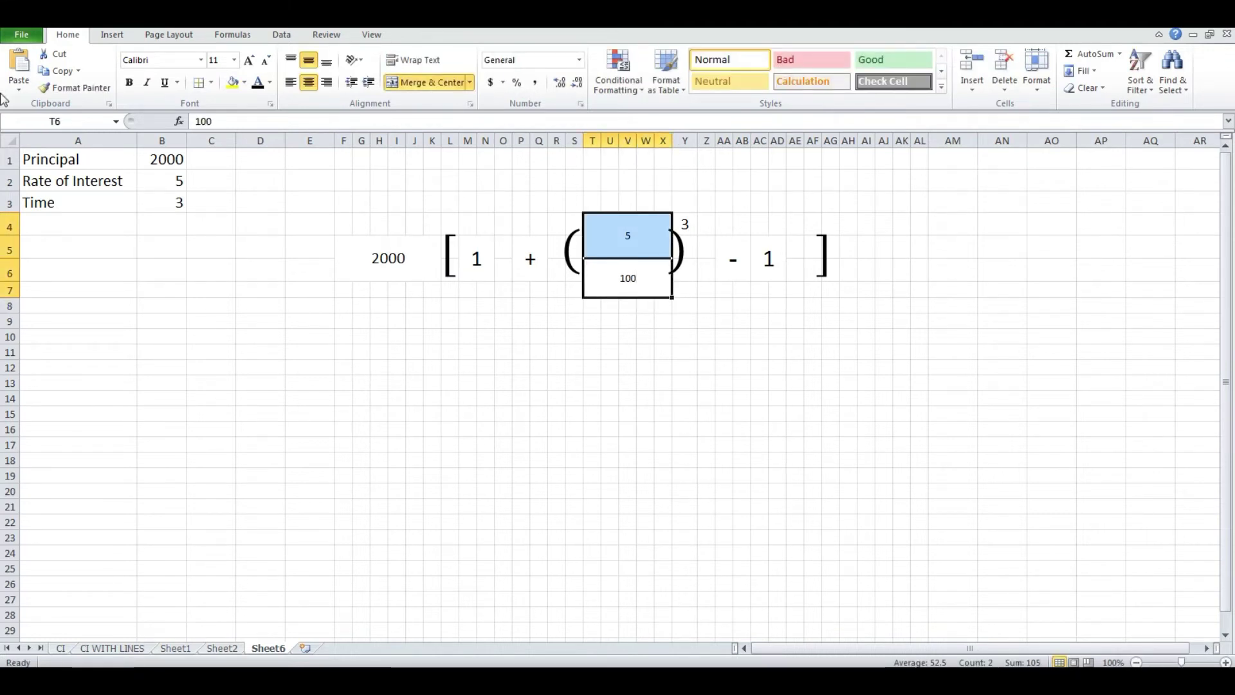
pyautogui.click(234, 60)
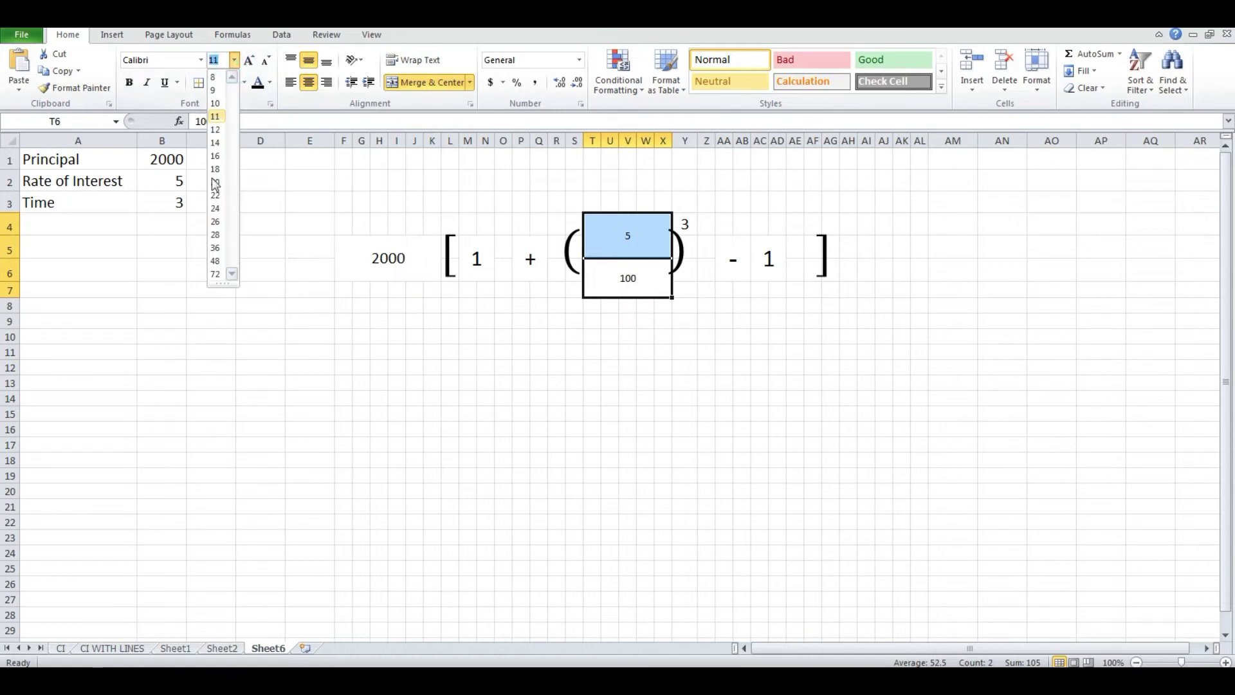
pyautogui.click(214, 156)
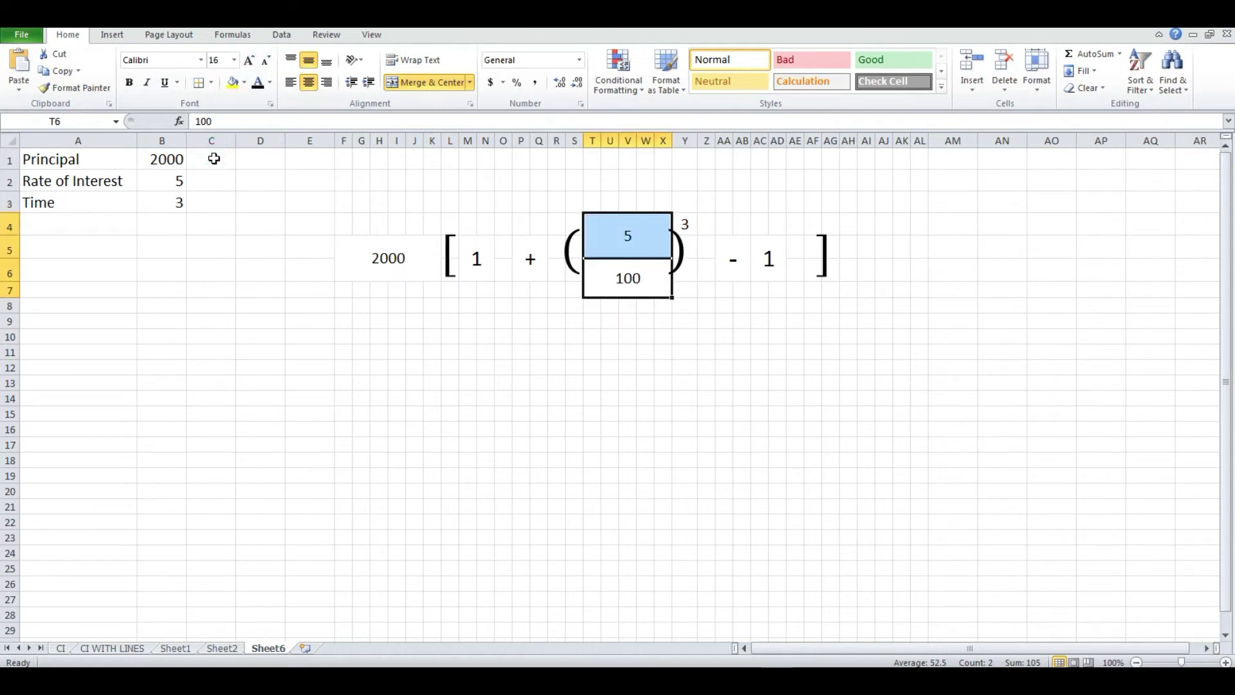
pyautogui.click(1101, 399)
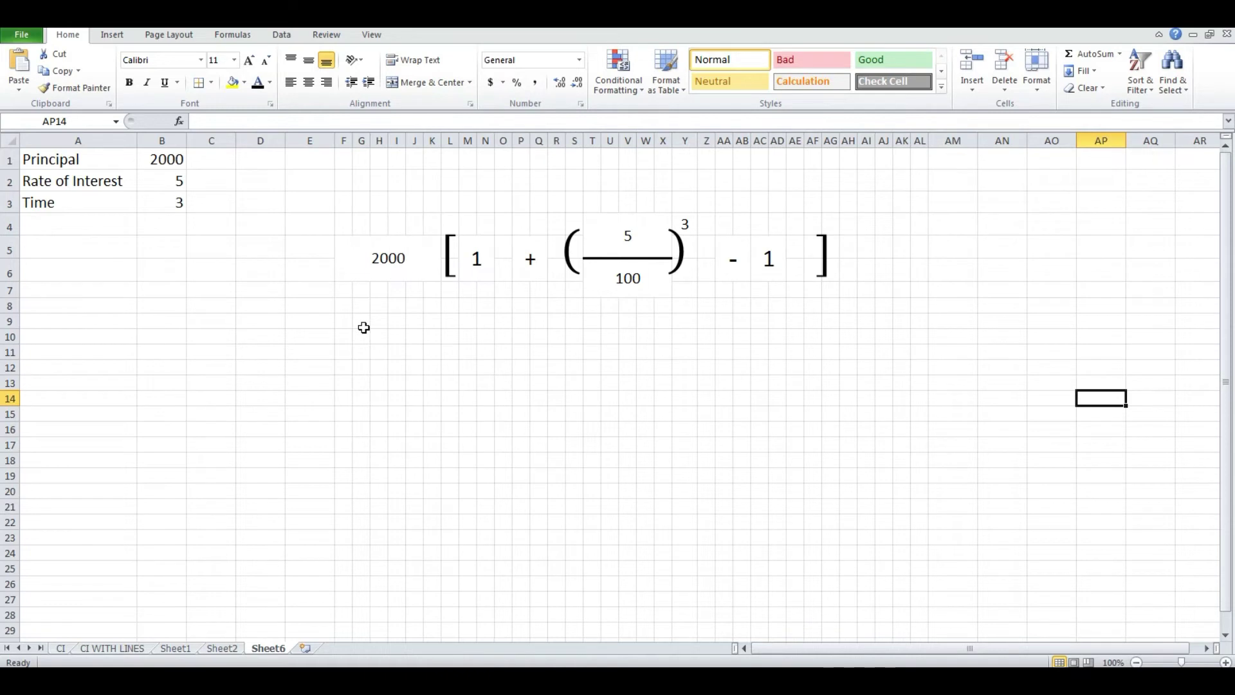
# Merge G9:K11, link it to B1 showing 2000, and middle-align it at size 16.
pyautogui.moveTo(361, 321); pyautogui.dragTo(426, 358)
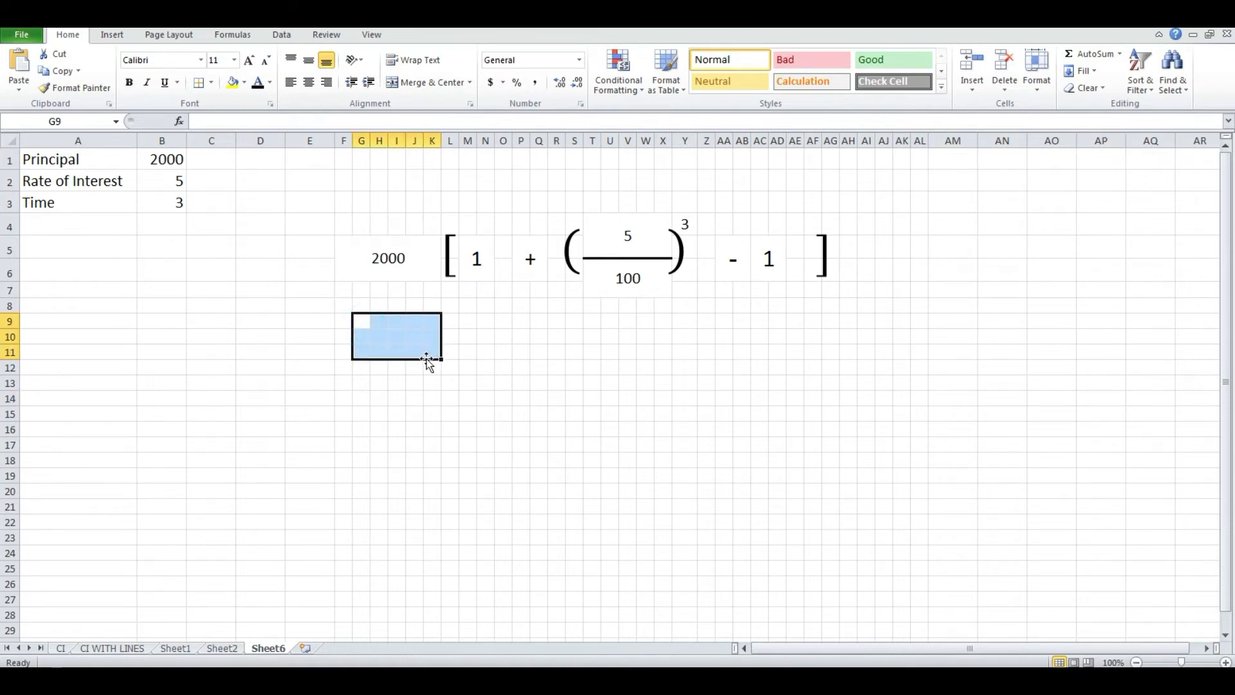
pyautogui.click(405, 85)
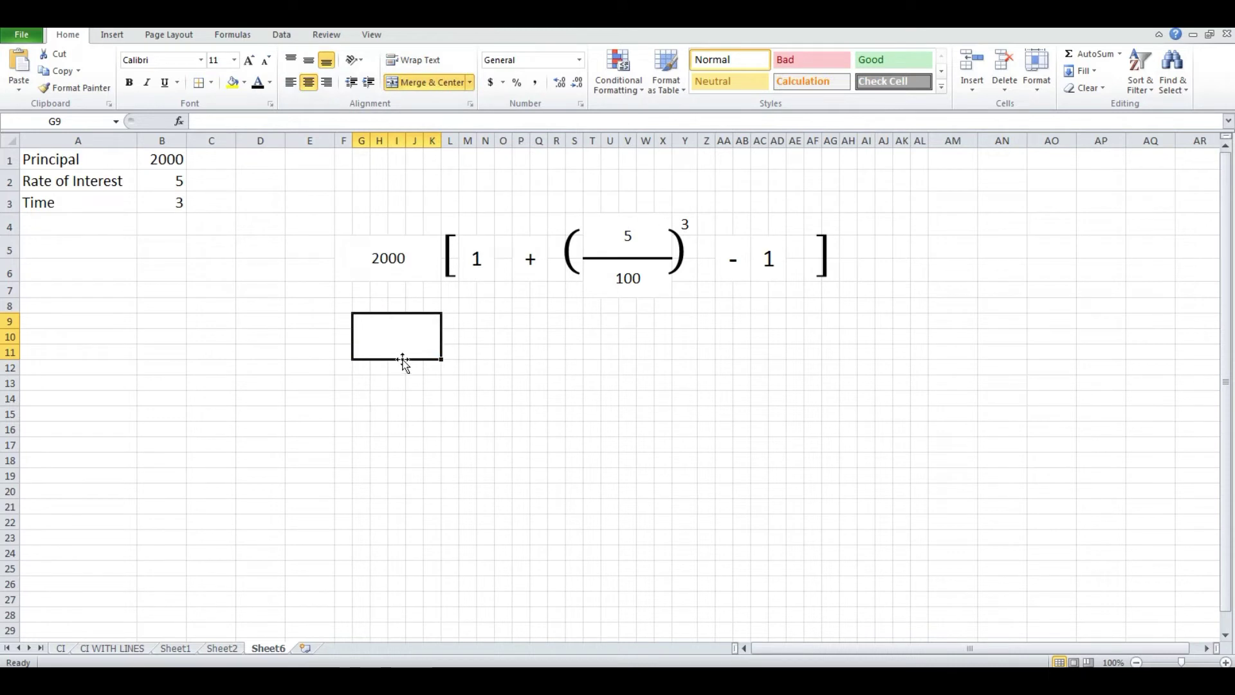
pyautogui.write('=')
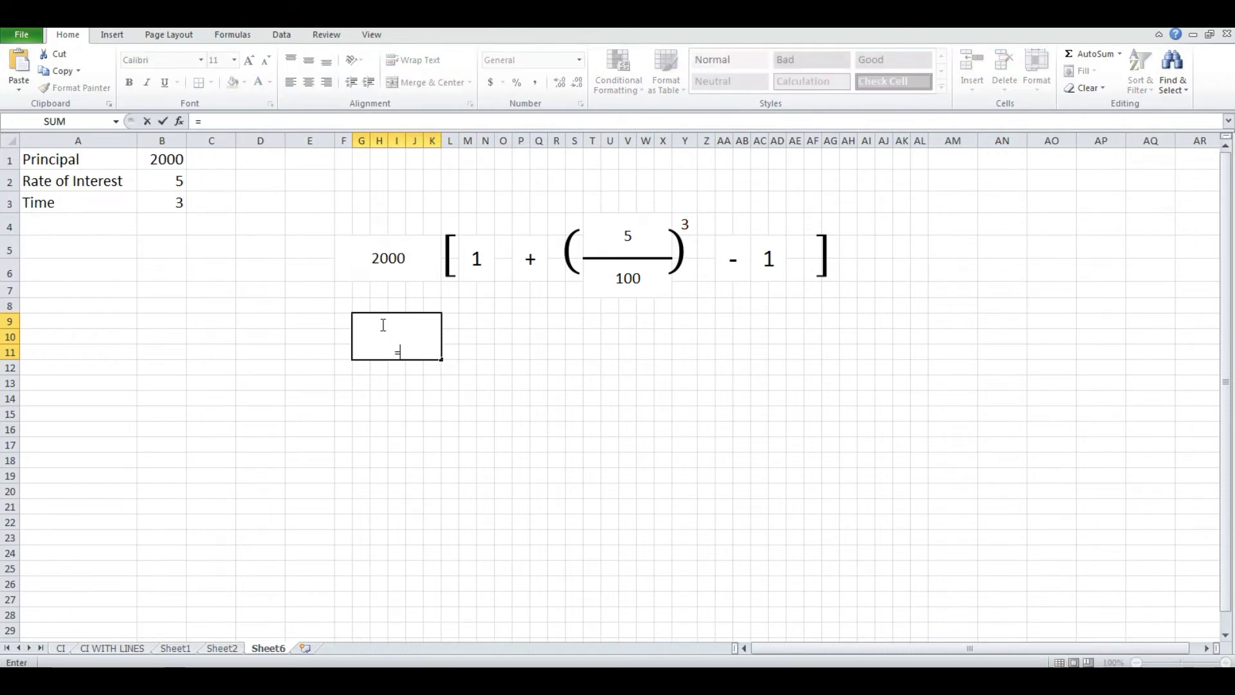
pyautogui.click(177, 154)
pyautogui.press('Return')
pyautogui.click(373, 337)
pyautogui.click(308, 60)
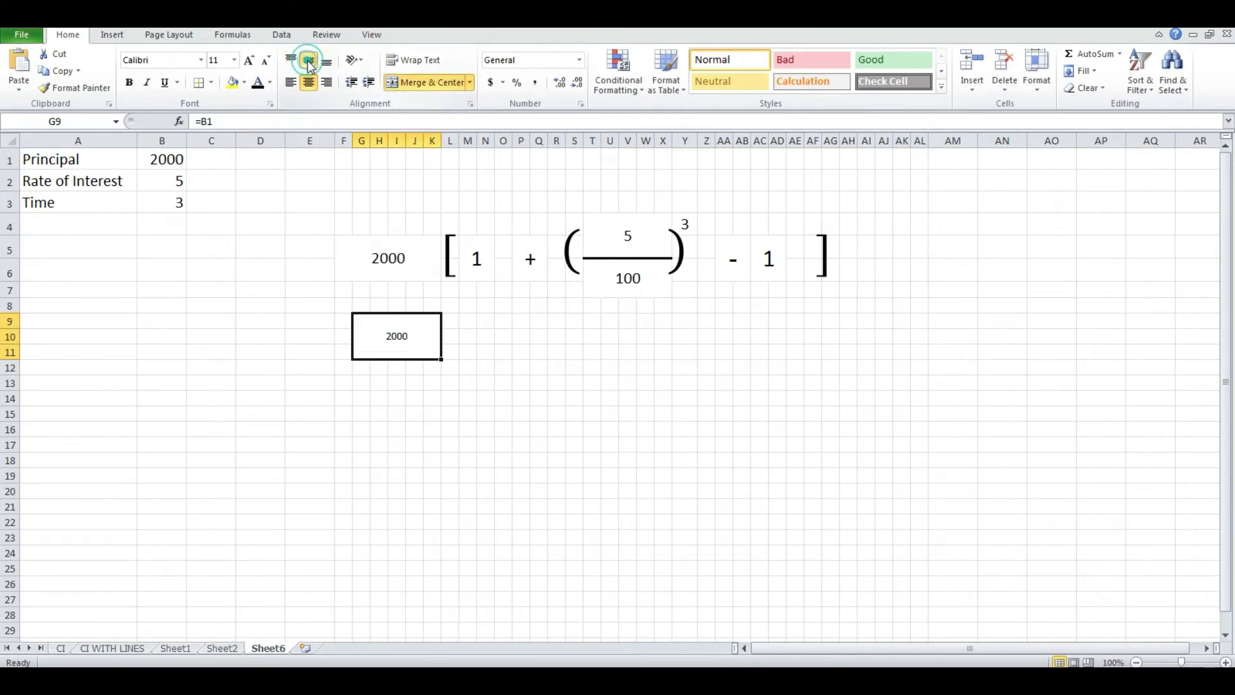
pyautogui.click(234, 60)
pyautogui.click(216, 156)
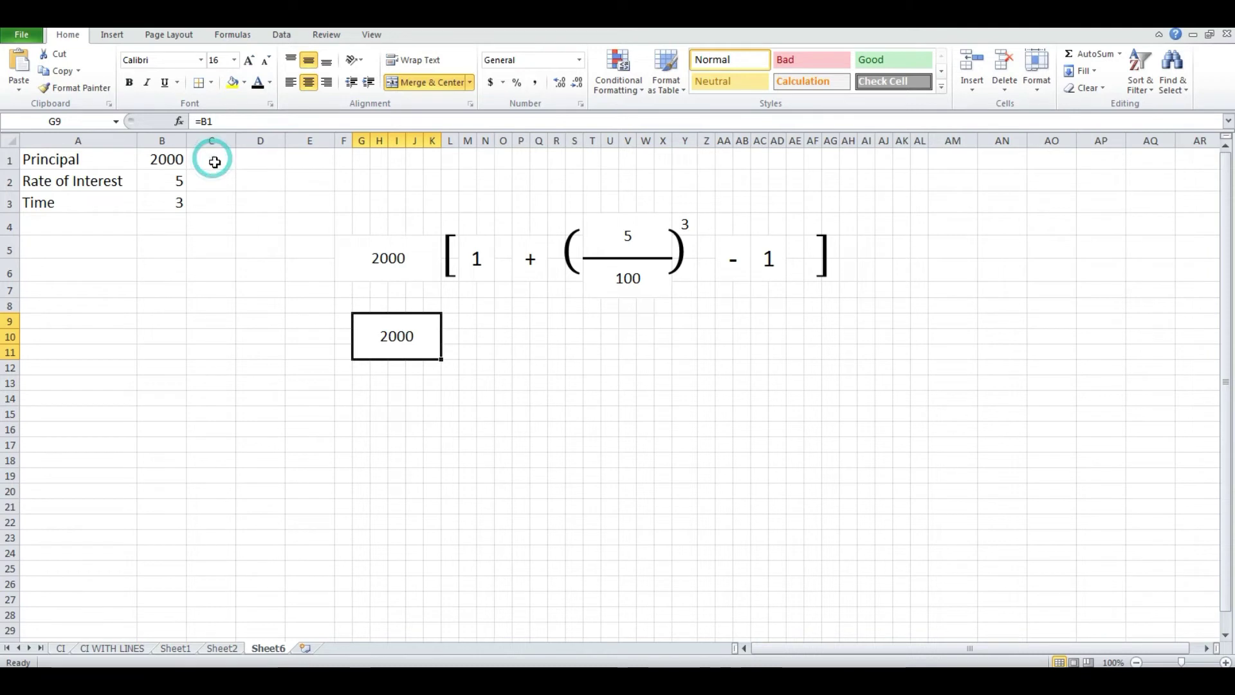
pyautogui.click(508, 350)
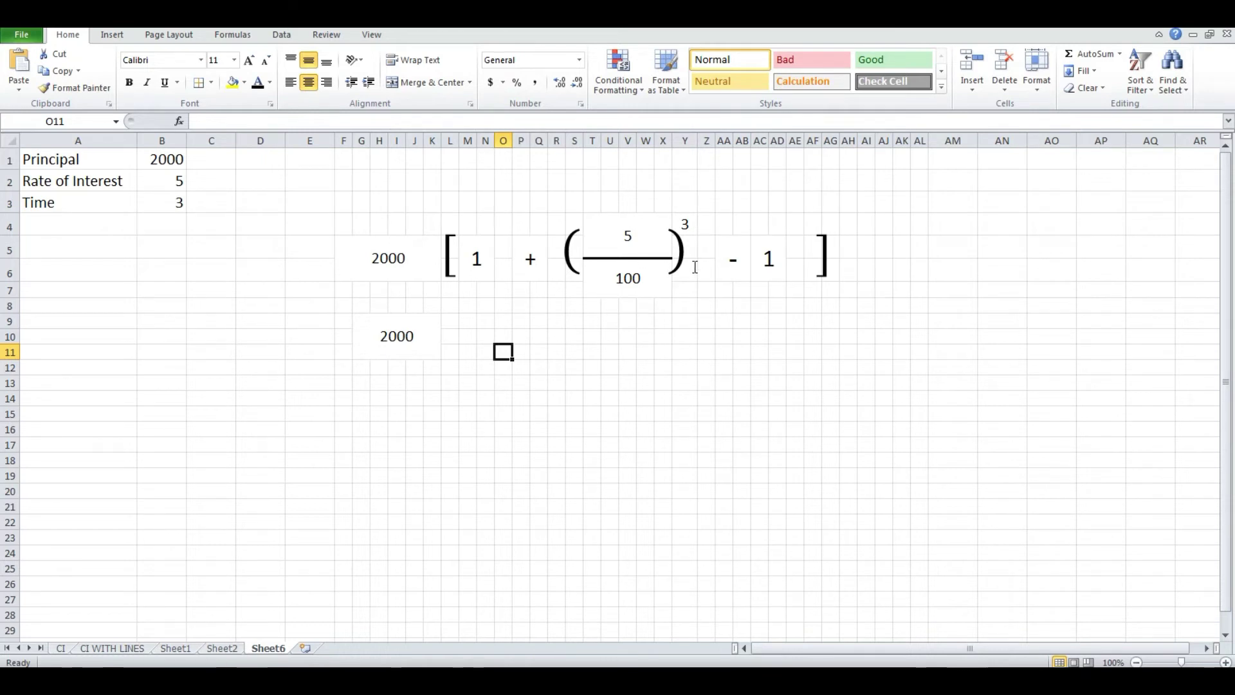
# Duplicate the square-bracket equation and place the copy lower right, around rows 23–27.
pyautogui.click(814, 237)
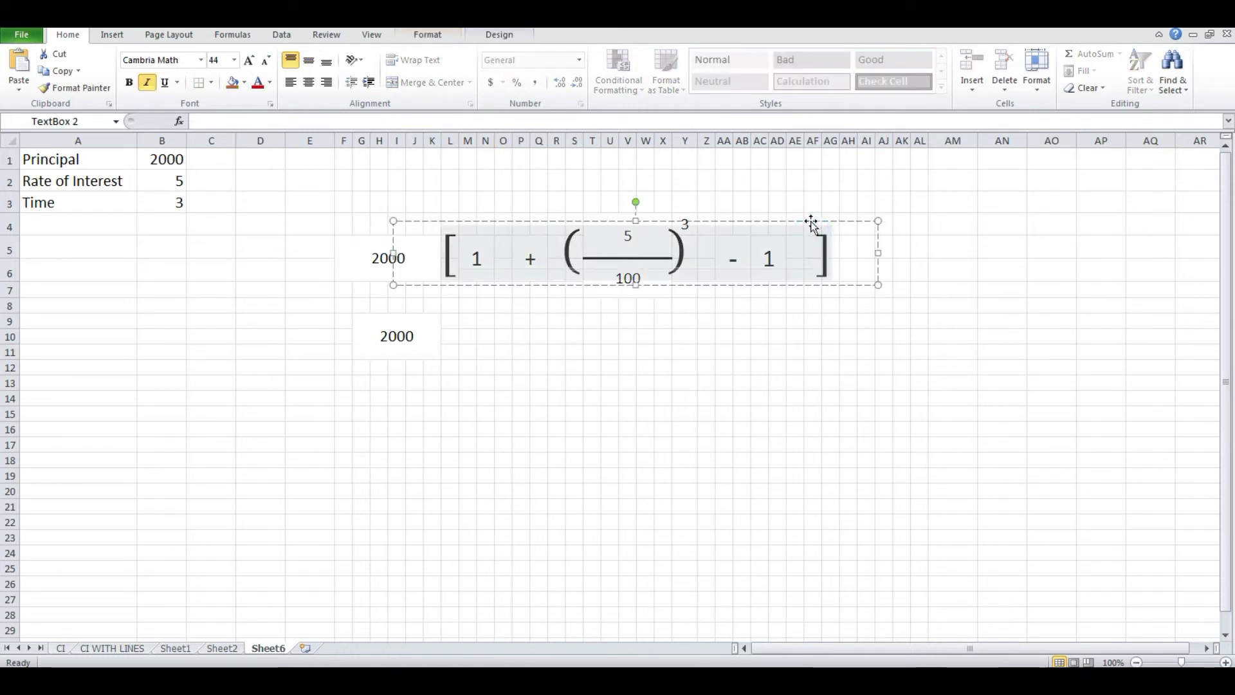
pyautogui.rightClick(810, 222)
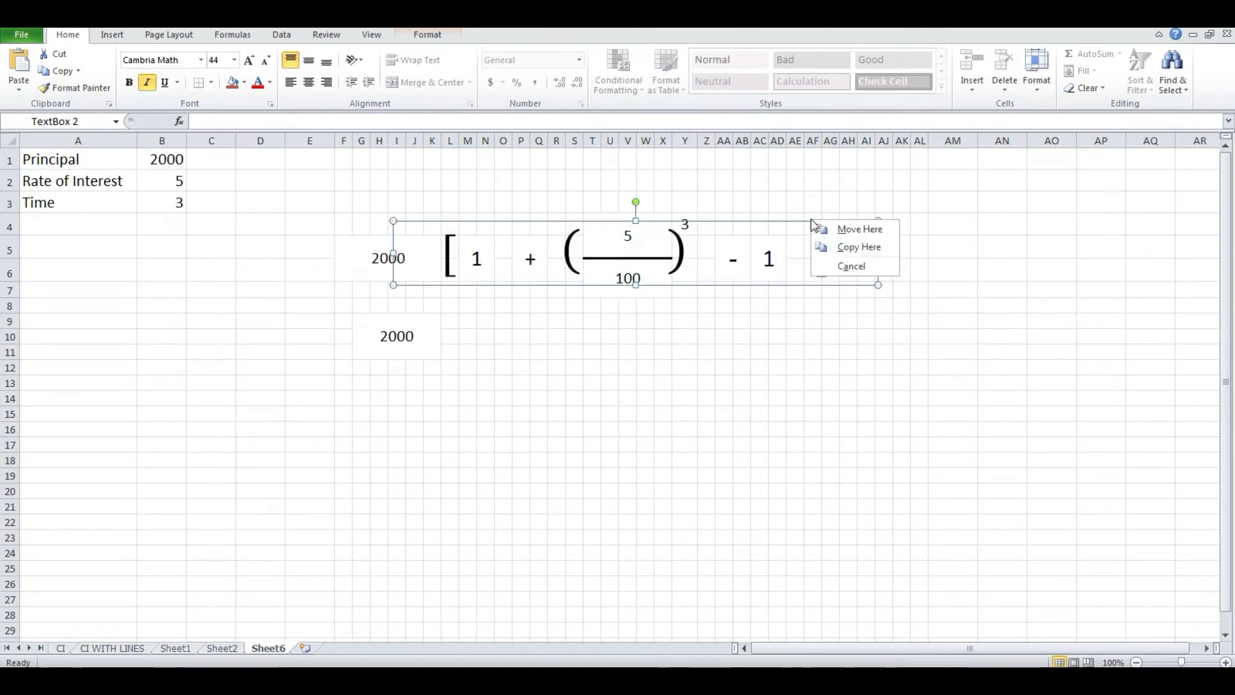
pyautogui.click(856, 246)
pyautogui.moveTo(831, 236); pyautogui.dragTo(1157, 540)
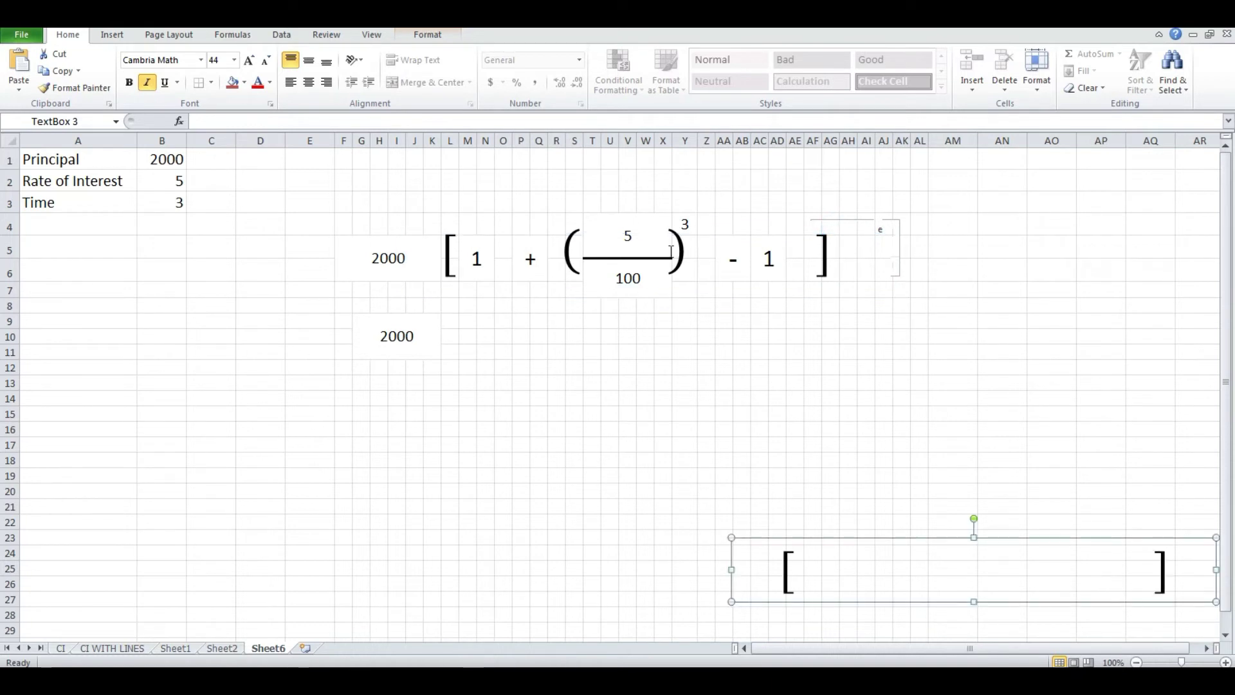
pyautogui.click(662, 225)
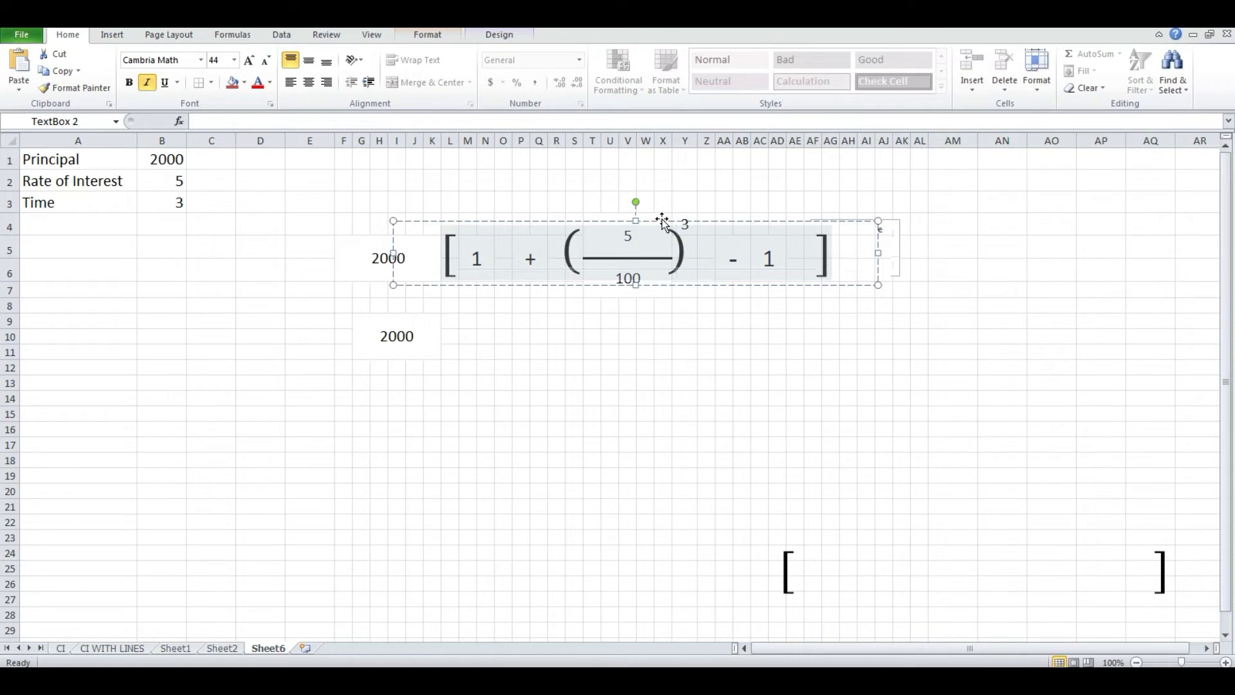
pyautogui.click(1016, 409)
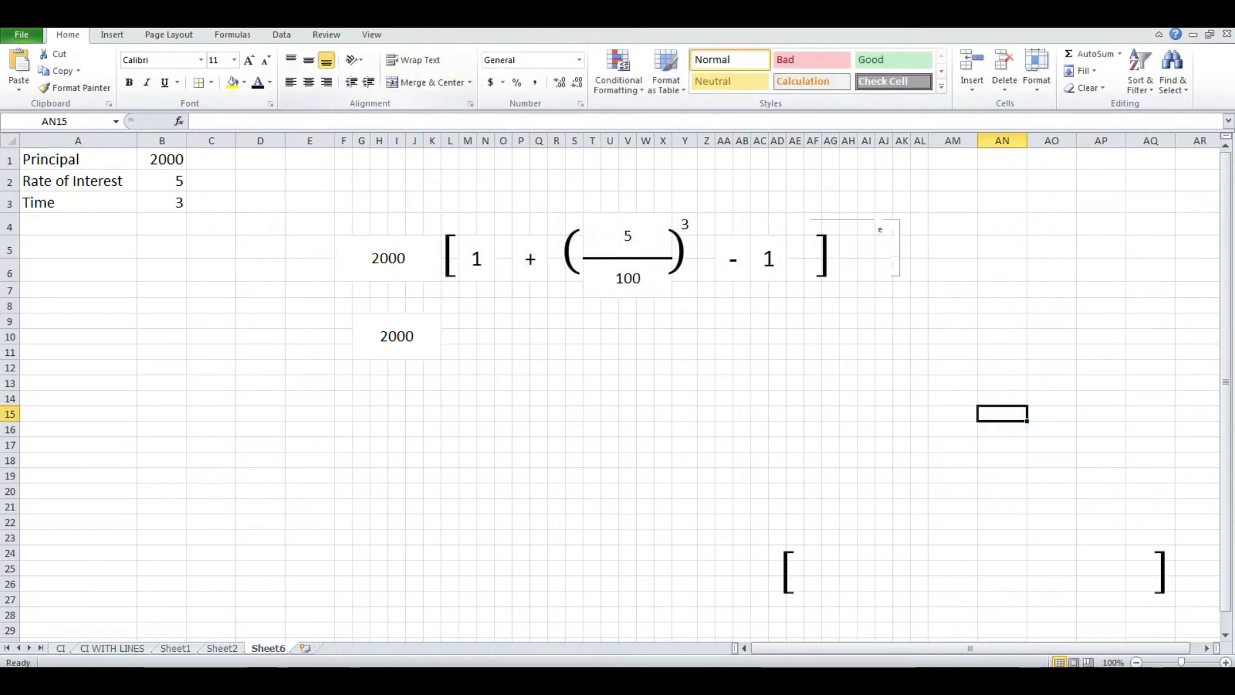
# Insert a new equation with a pair of round brackets at font size 40.
pyautogui.click(114, 35)
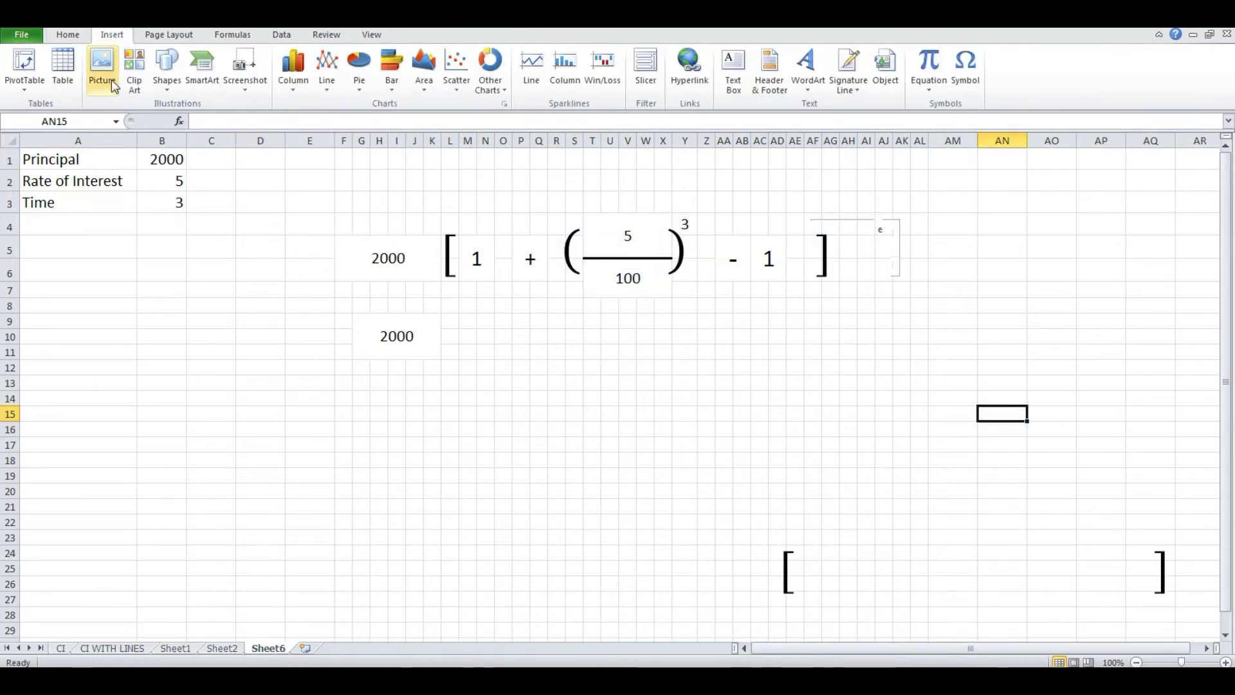
pyautogui.doubleClick(928, 66)
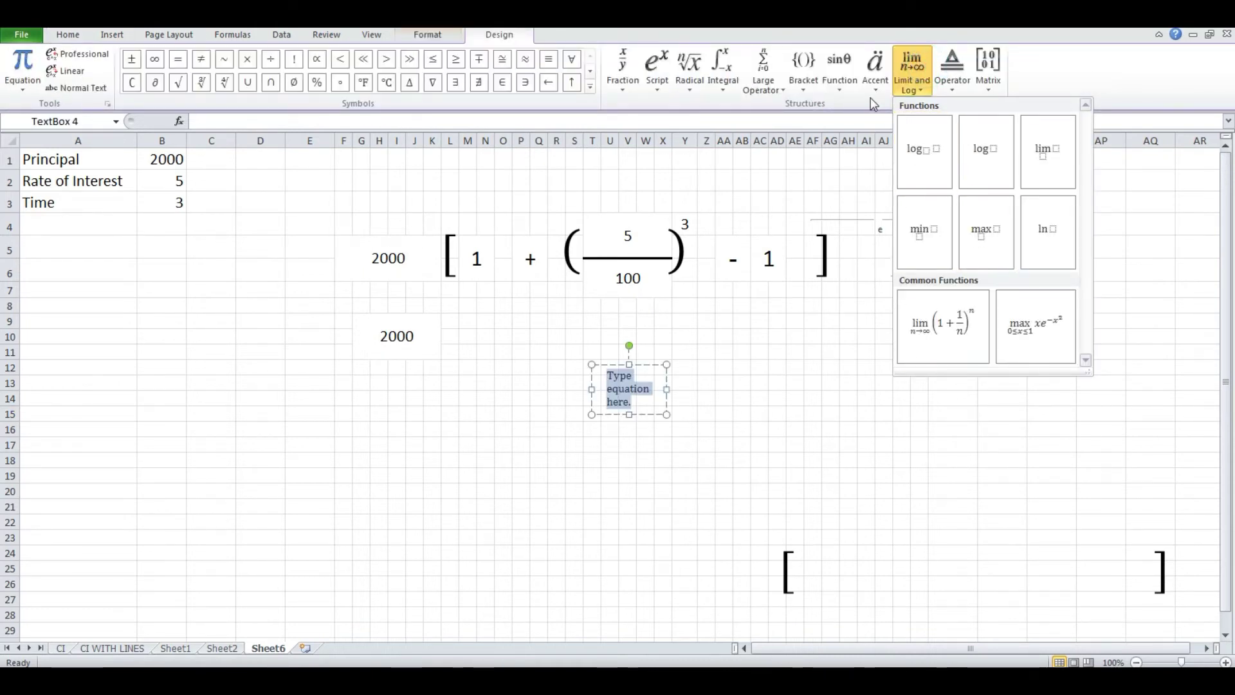
pyautogui.click(809, 86)
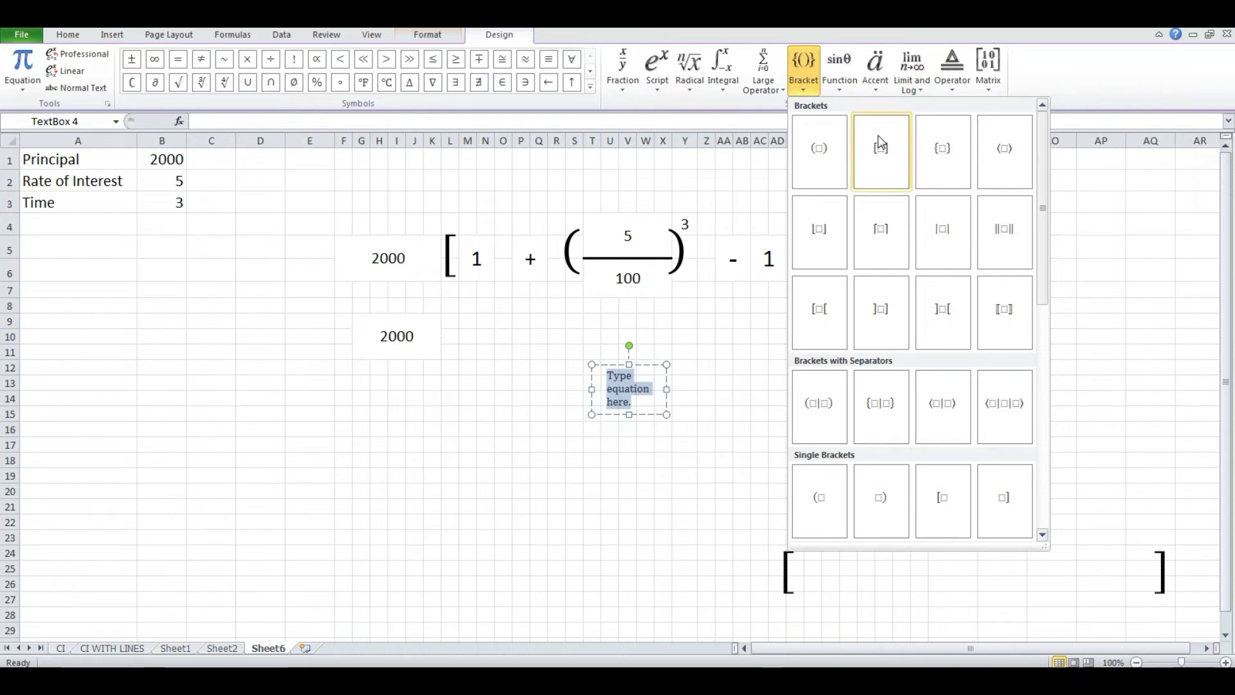
pyautogui.click(830, 149)
pyautogui.click(629, 375)
pyautogui.click(67, 34)
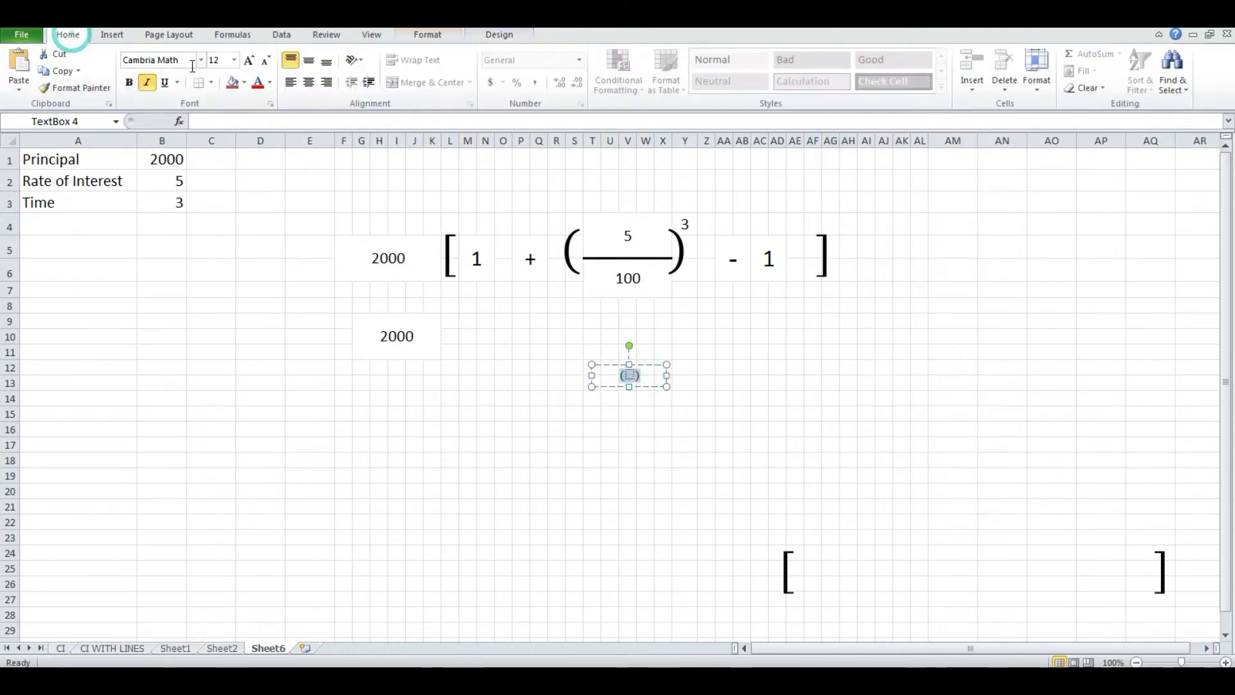
pyautogui.click(233, 60)
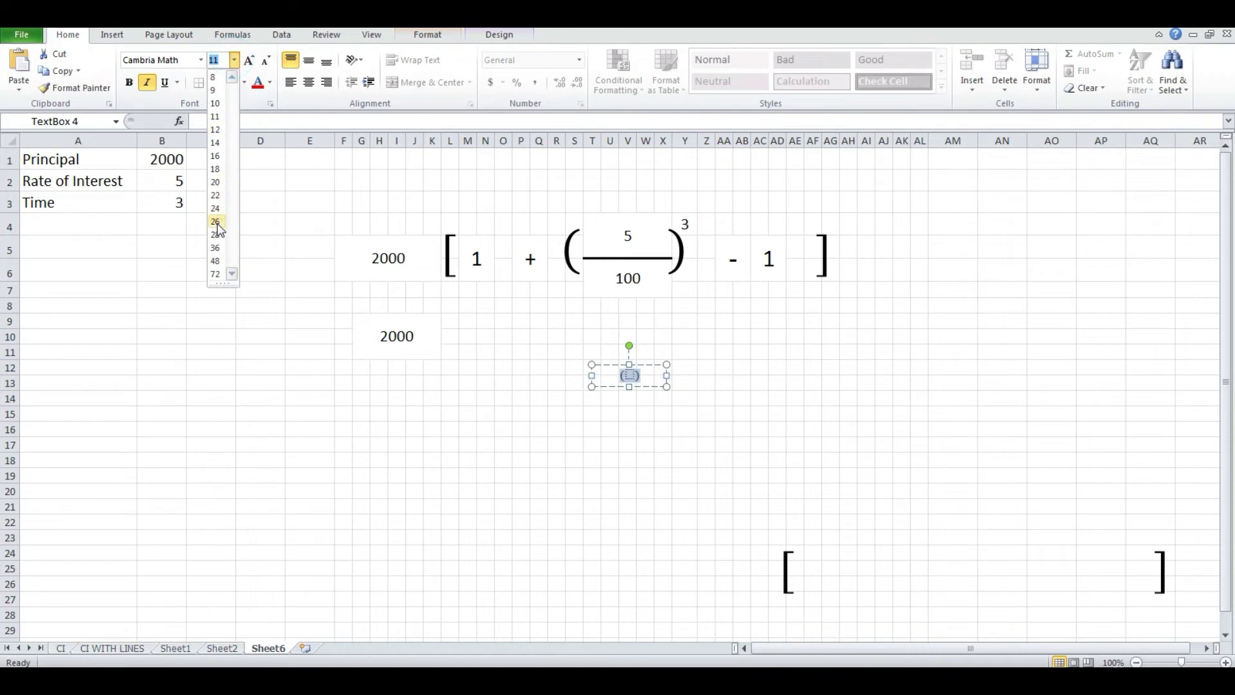
pyautogui.click(217, 260)
# Widen the round-bracket equation and move it right, above the square brackets.
pyautogui.click(637, 396)
pyautogui.click(654, 397)
pyautogui.moveTo(664, 394); pyautogui.dragTo(843, 394)
pyautogui.moveTo(717, 412); pyautogui.dragTo(996, 480)
pyautogui.moveTo(965, 573); pyautogui.dragTo(1003, 582)
pyautogui.click(759, 521)
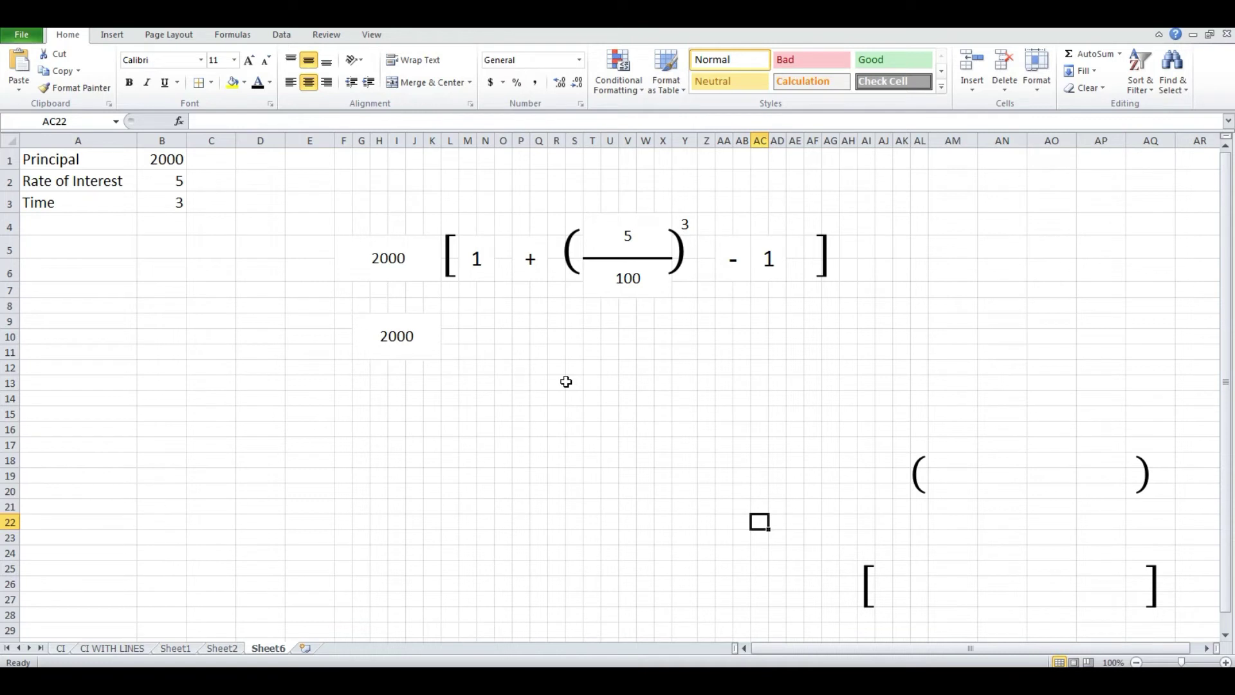
pyautogui.hotkey('ctrl', 'z')
pyautogui.moveTo(566, 320)
pyautogui.mouseDown()
pyautogui.moveTo(662, 322)
pyautogui.moveTo(668, 305)
pyautogui.mouseUp()
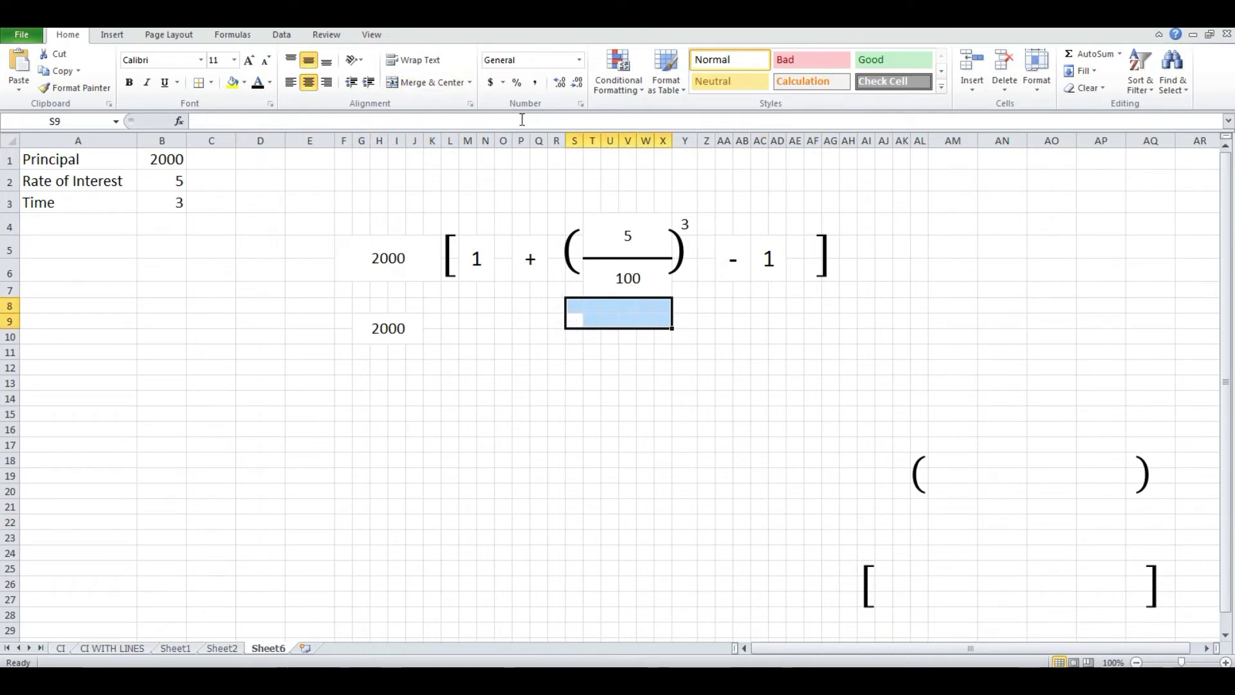
# Merge S8:X9 and S10:X11 into two separate merged cells.
pyautogui.click(440, 83)
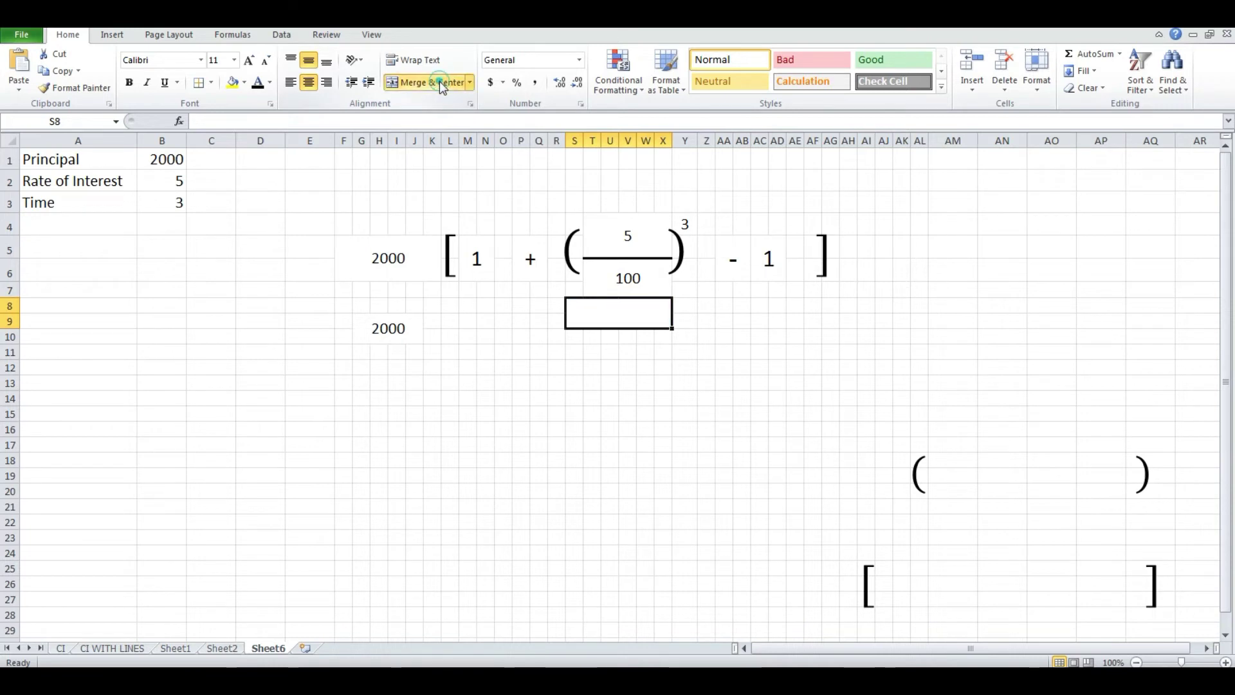
pyautogui.moveTo(568, 336); pyautogui.dragTo(668, 353)
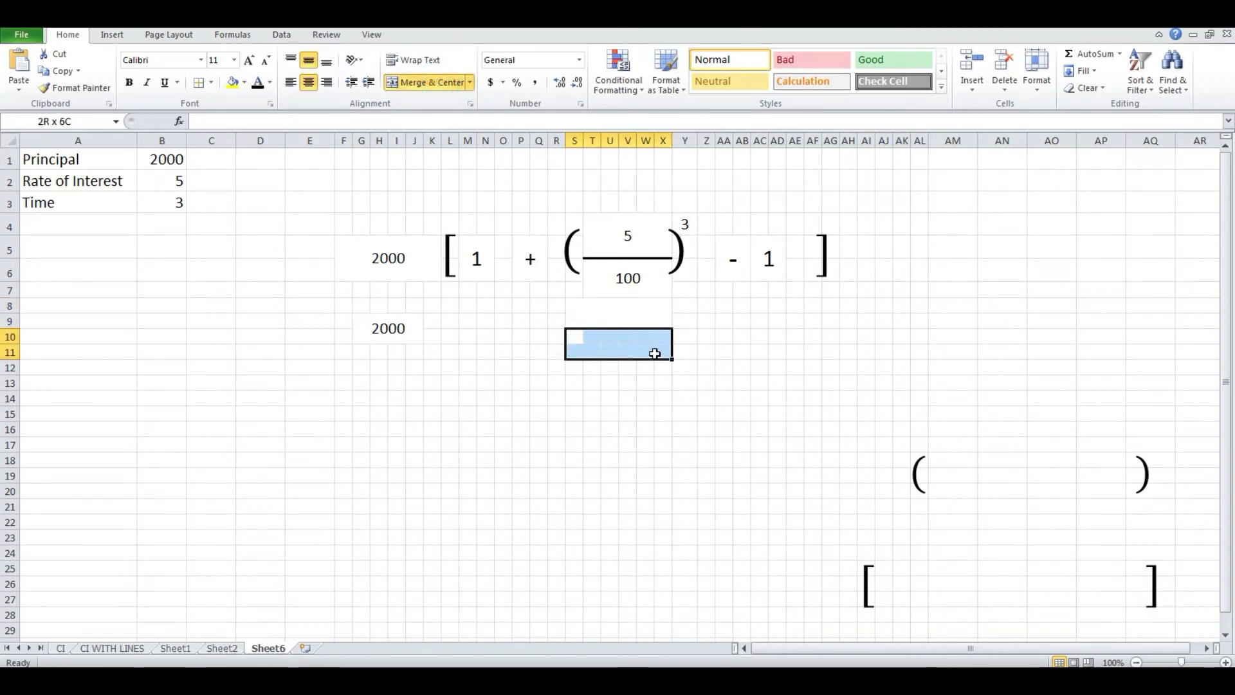
pyautogui.click(440, 82)
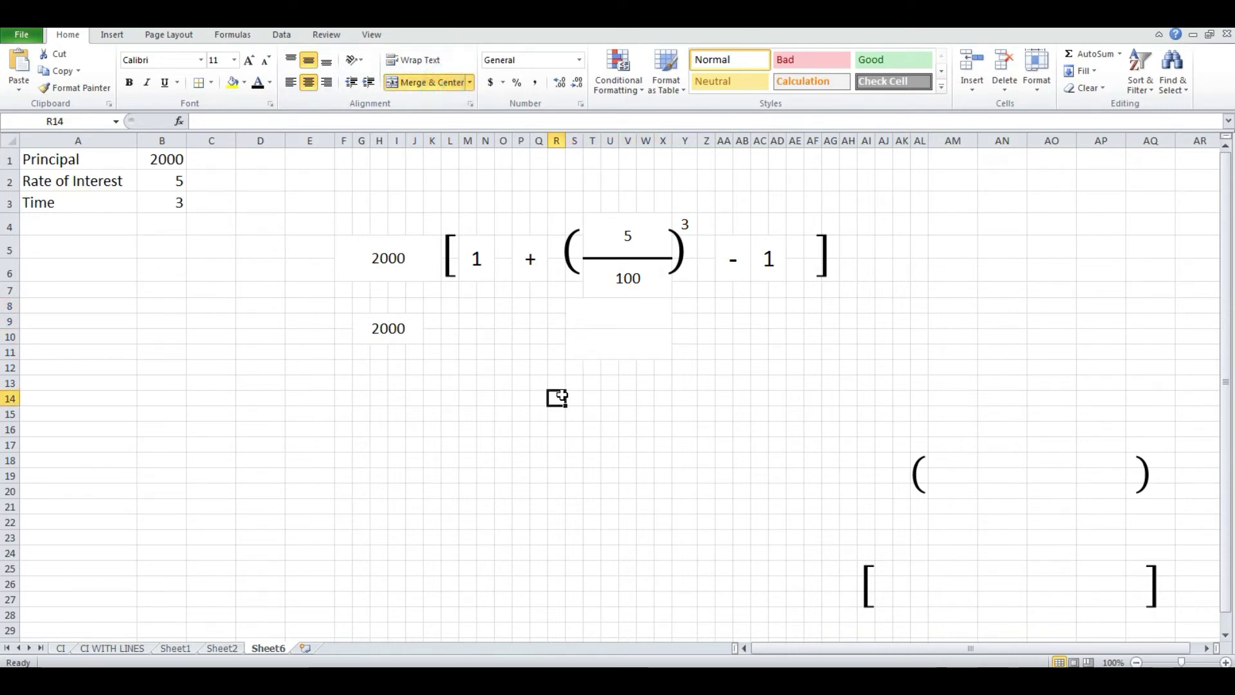
pyautogui.click(558, 396)
# Add a thick horizontal border between the two merged cells as a fraction line.
pyautogui.moveTo(581, 308); pyautogui.dragTo(582, 334)
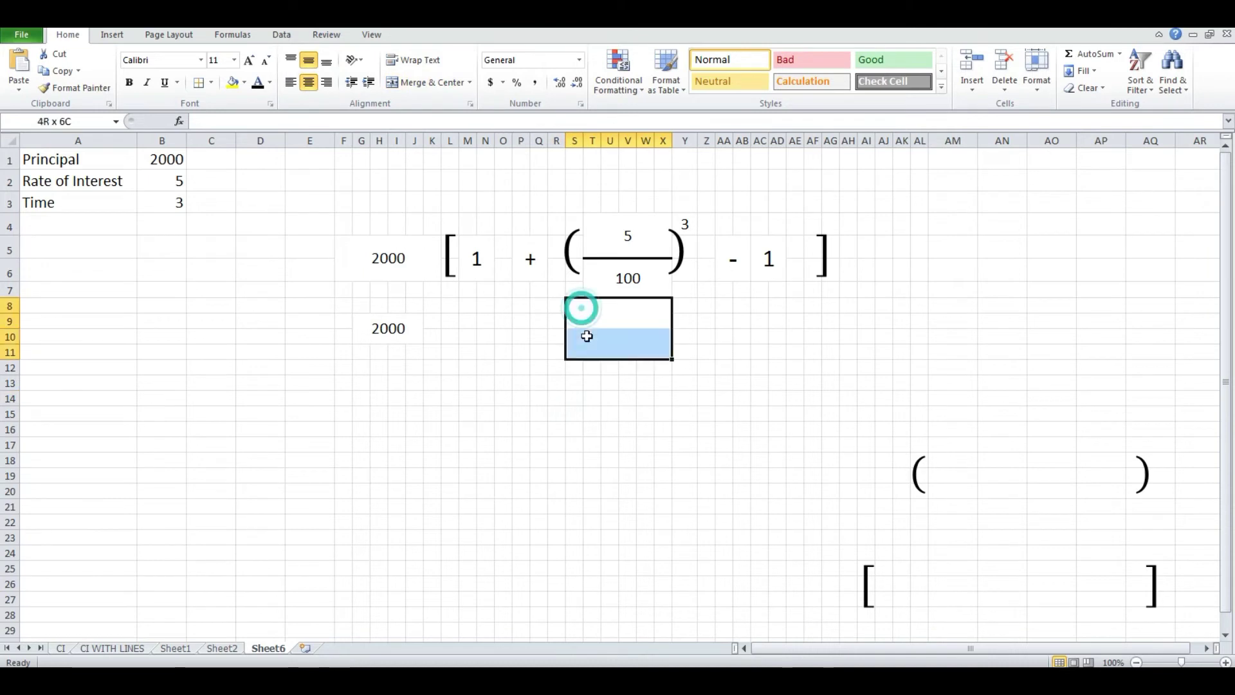
pyautogui.click(213, 83)
pyautogui.click(258, 448)
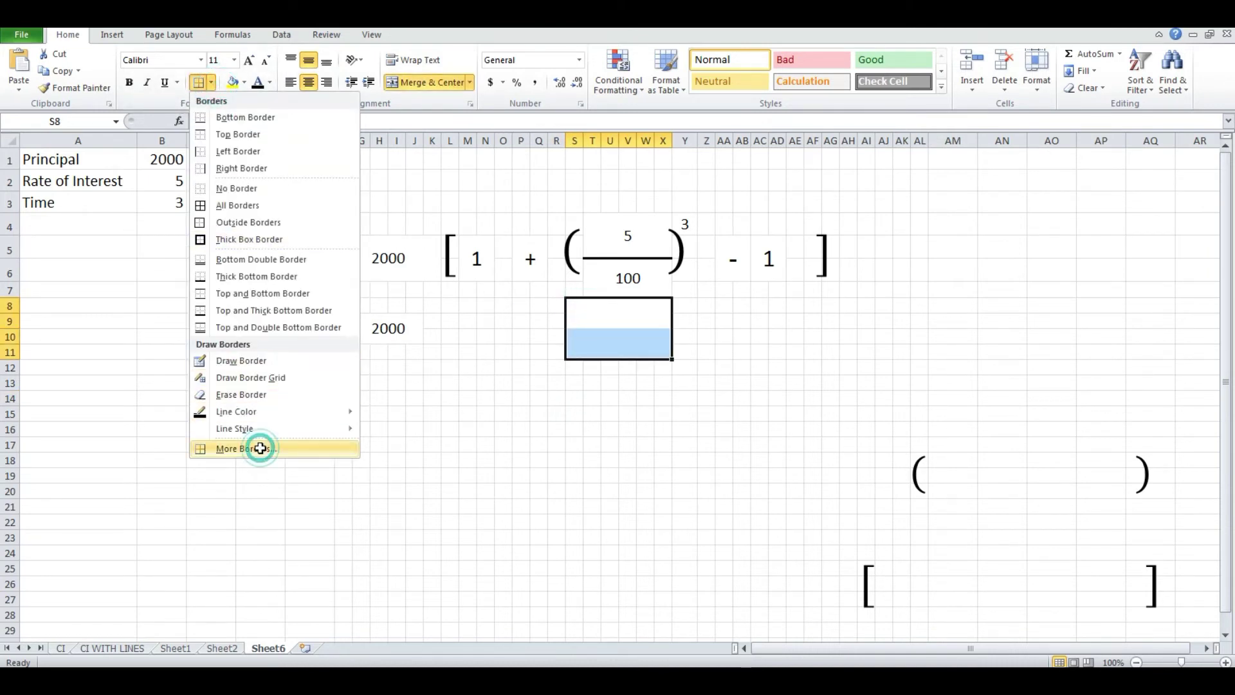
pyautogui.click(521, 291)
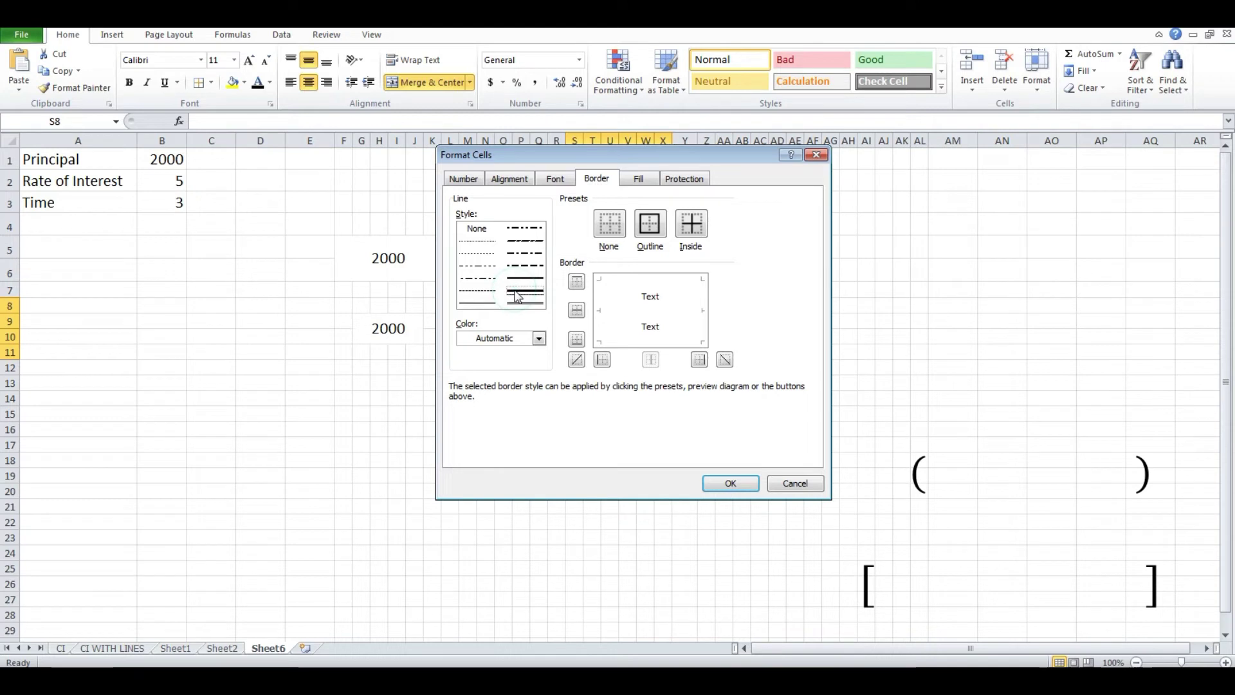
pyautogui.click(576, 310)
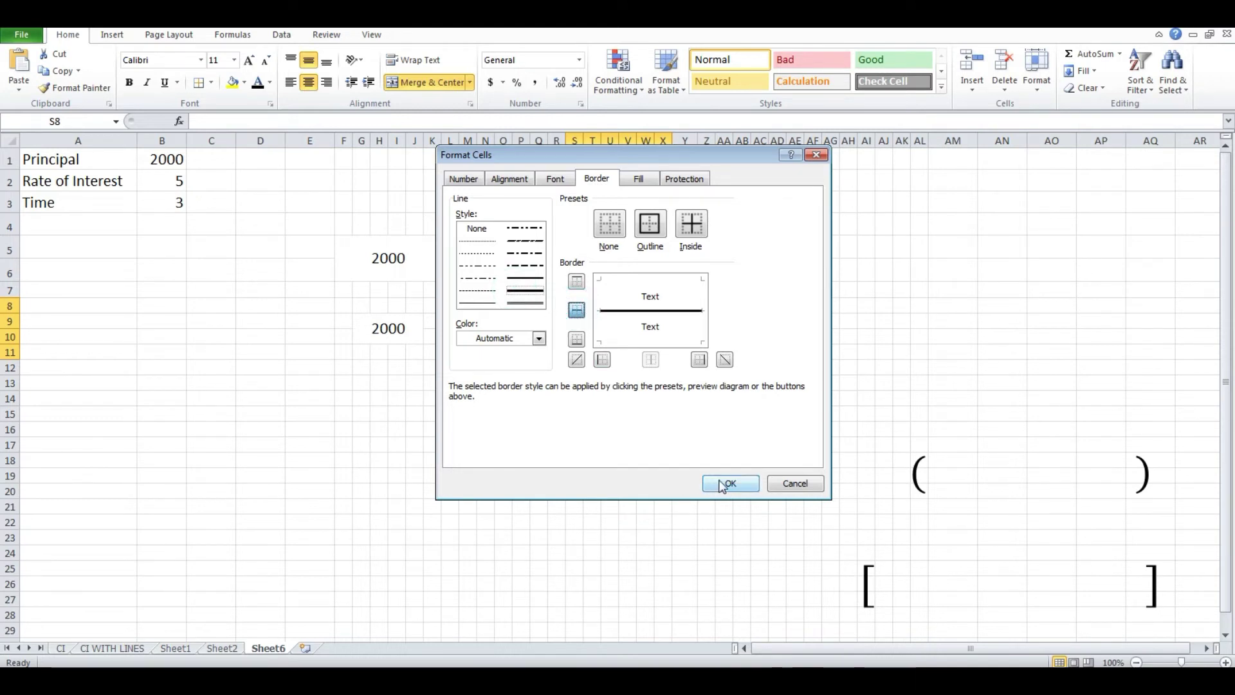
pyautogui.click(718, 481)
pyautogui.click(629, 460)
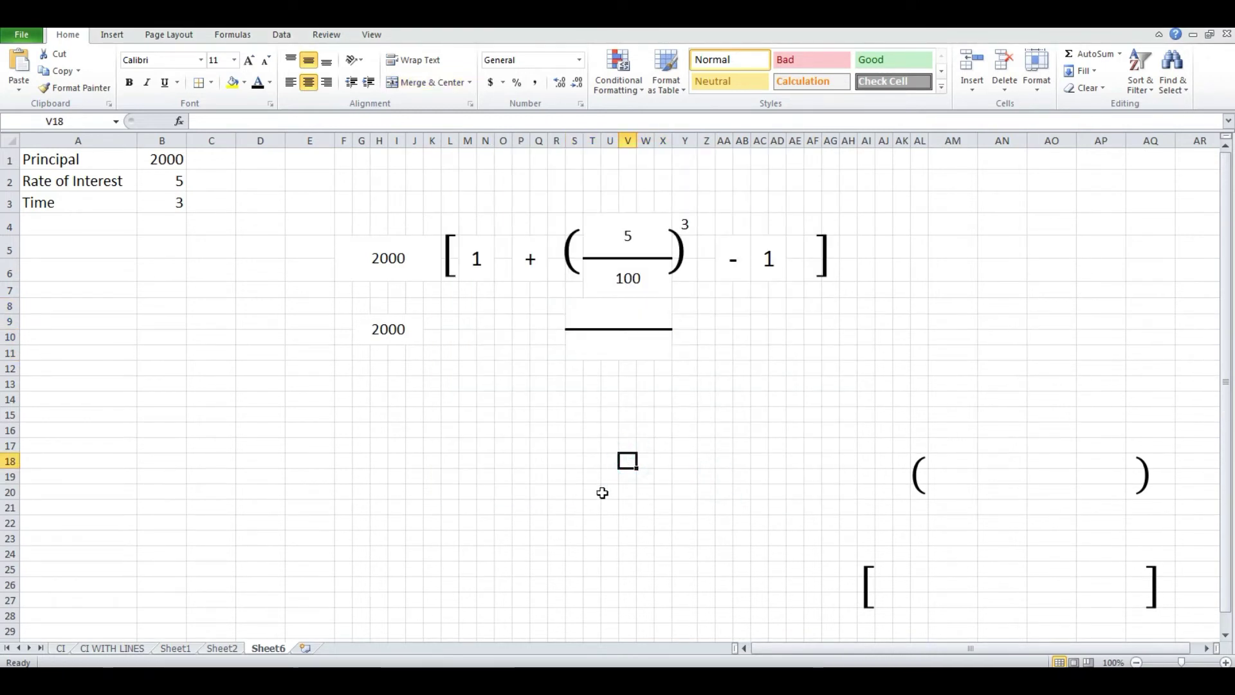
pyautogui.click(627, 319)
pyautogui.click(595, 349)
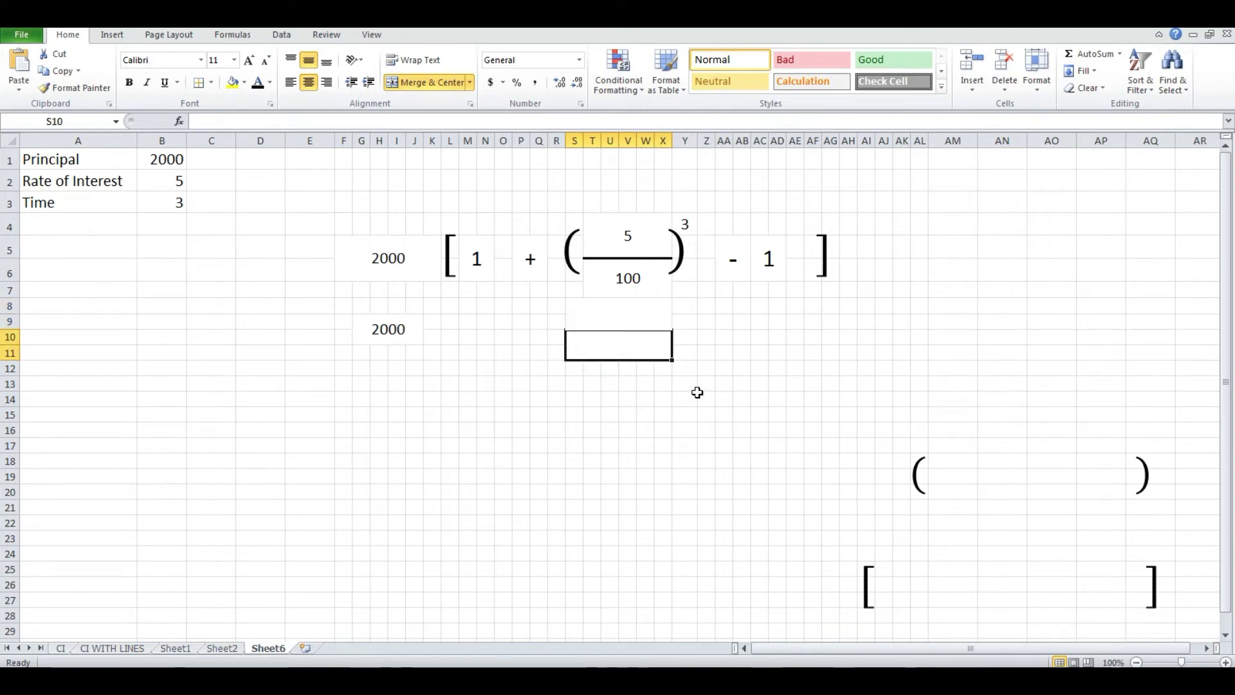
# Enter =IF(MOD(100,B2)=0,100/B2,100) in merged S10 so it shows 20.
pyautogui.write('=IF(MOD(100,B2)=0,100/B2,100)')
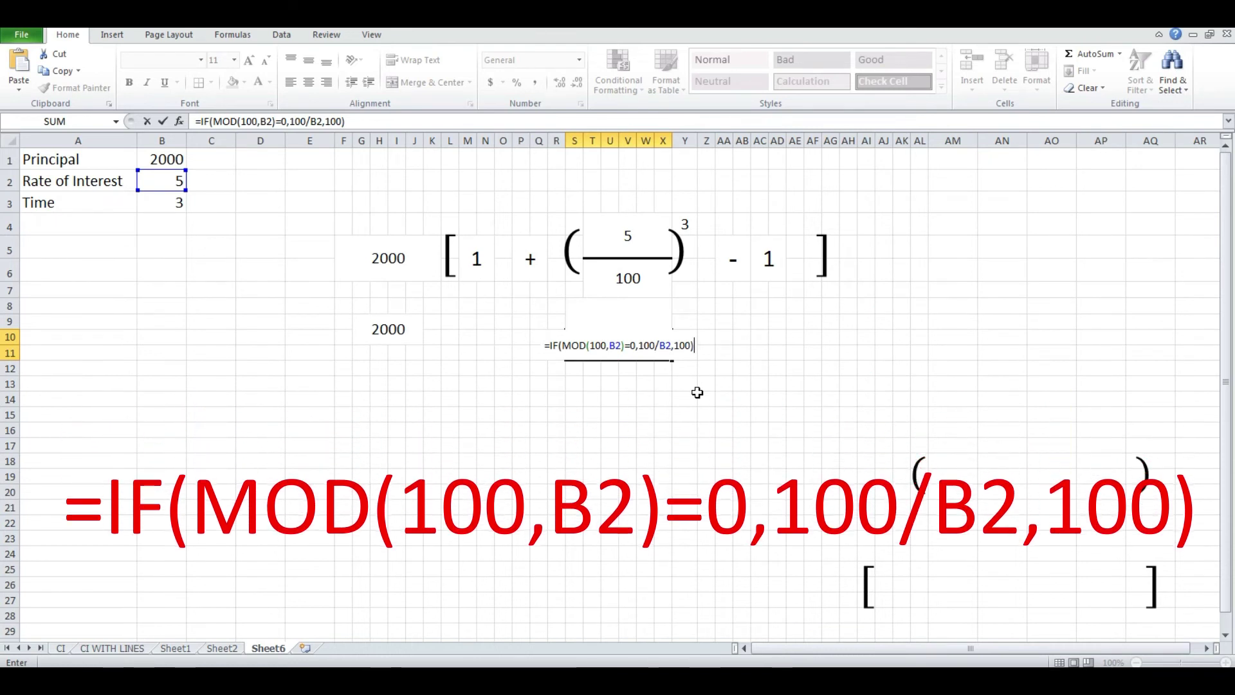
pyautogui.press('Return')
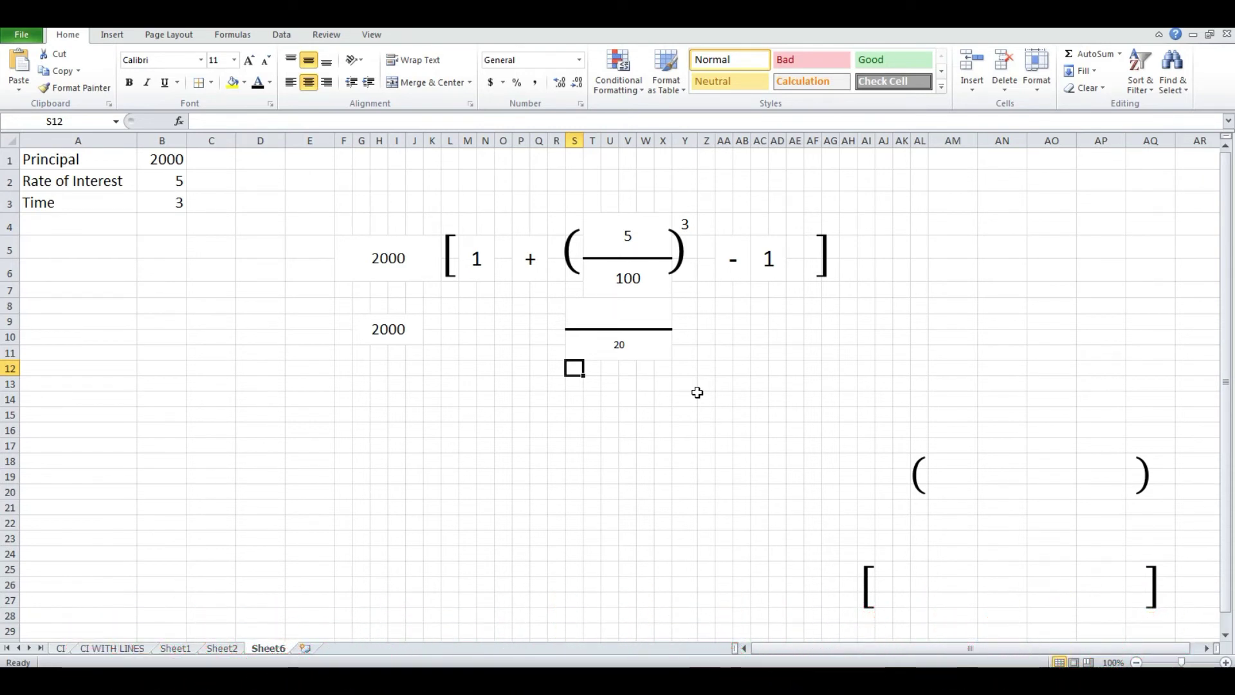
pyautogui.press('Up')
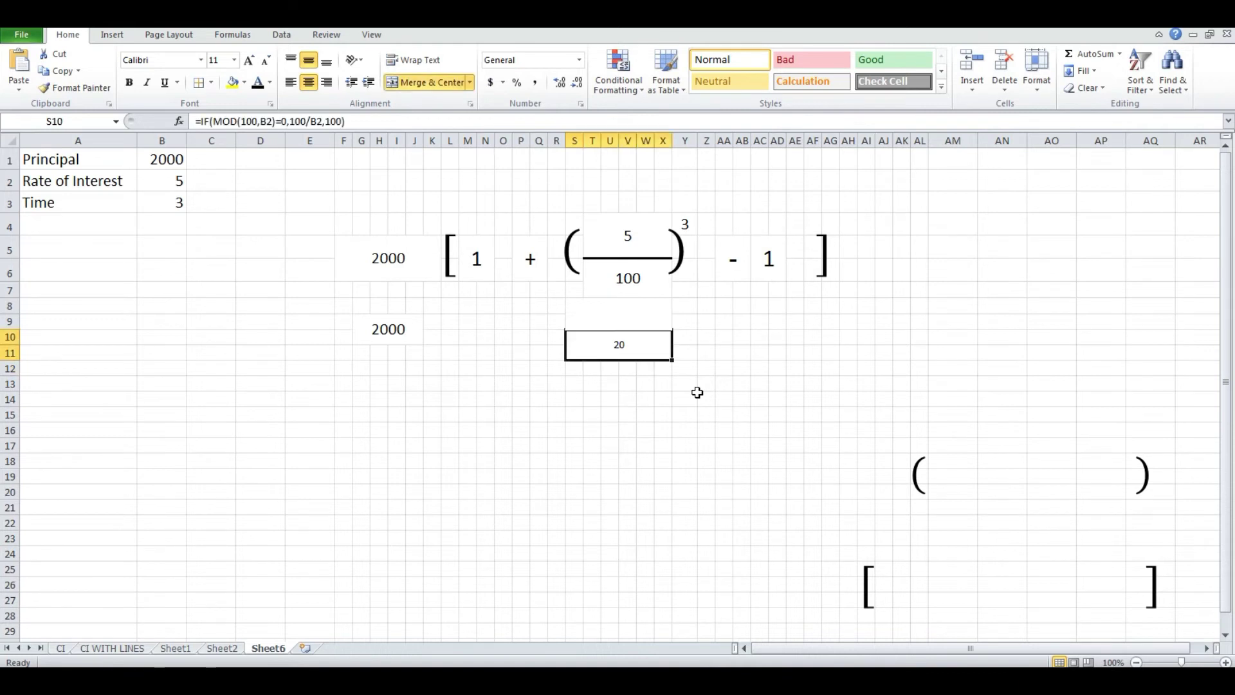
# Enter =IF(MOD(100,B2)=0,B2/B2+S10,S10+B2) in merged S8 to show 21.
pyautogui.press('Up')
pyautogui.click(687, 385)
pyautogui.click(618, 320)
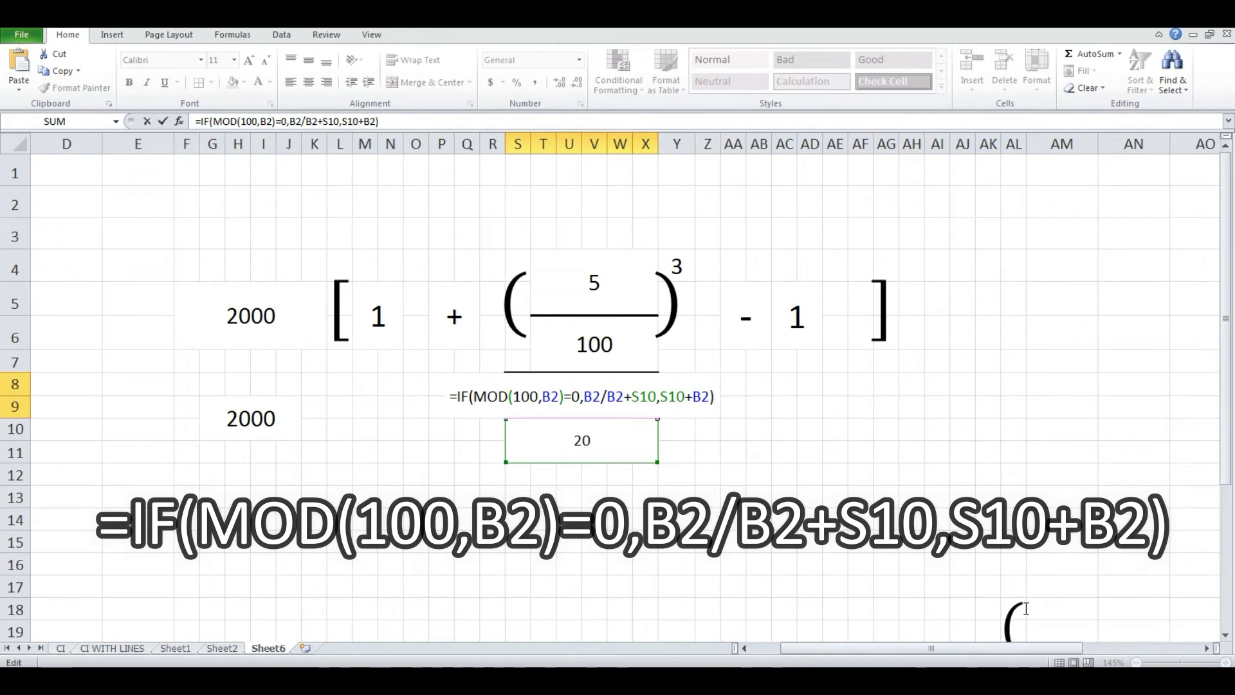
pyautogui.press('Return')
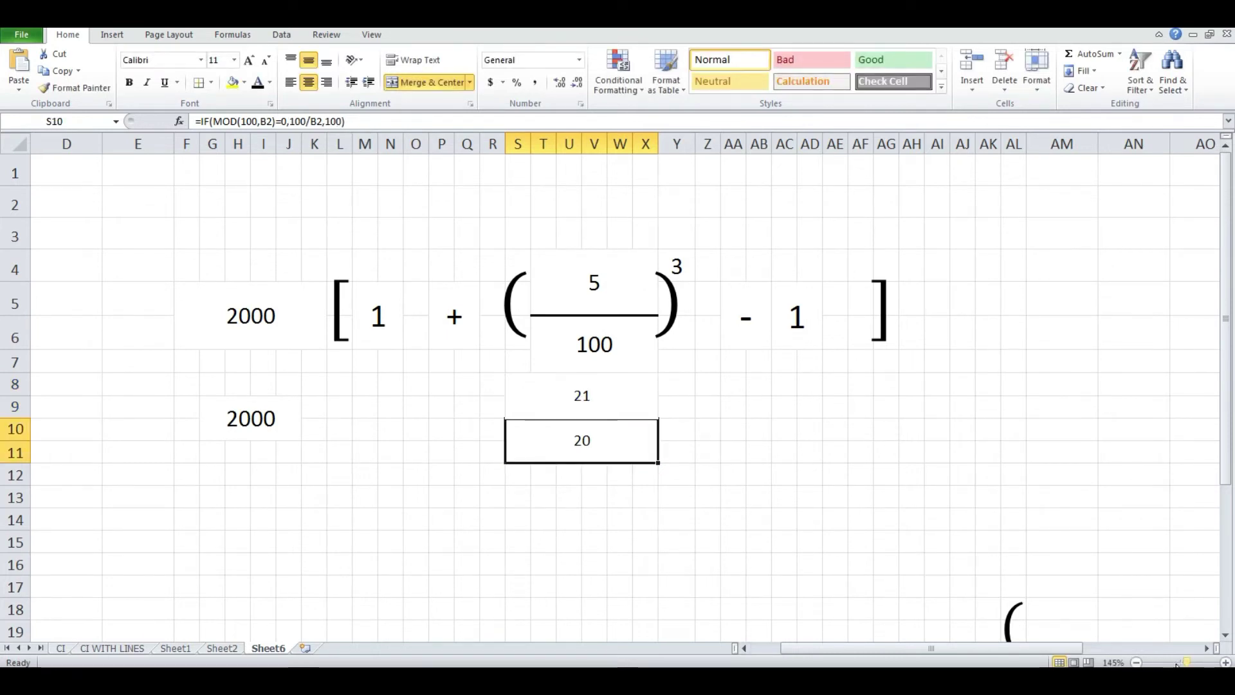
pyautogui.moveTo(1185, 662); pyautogui.dragTo(1182, 662)
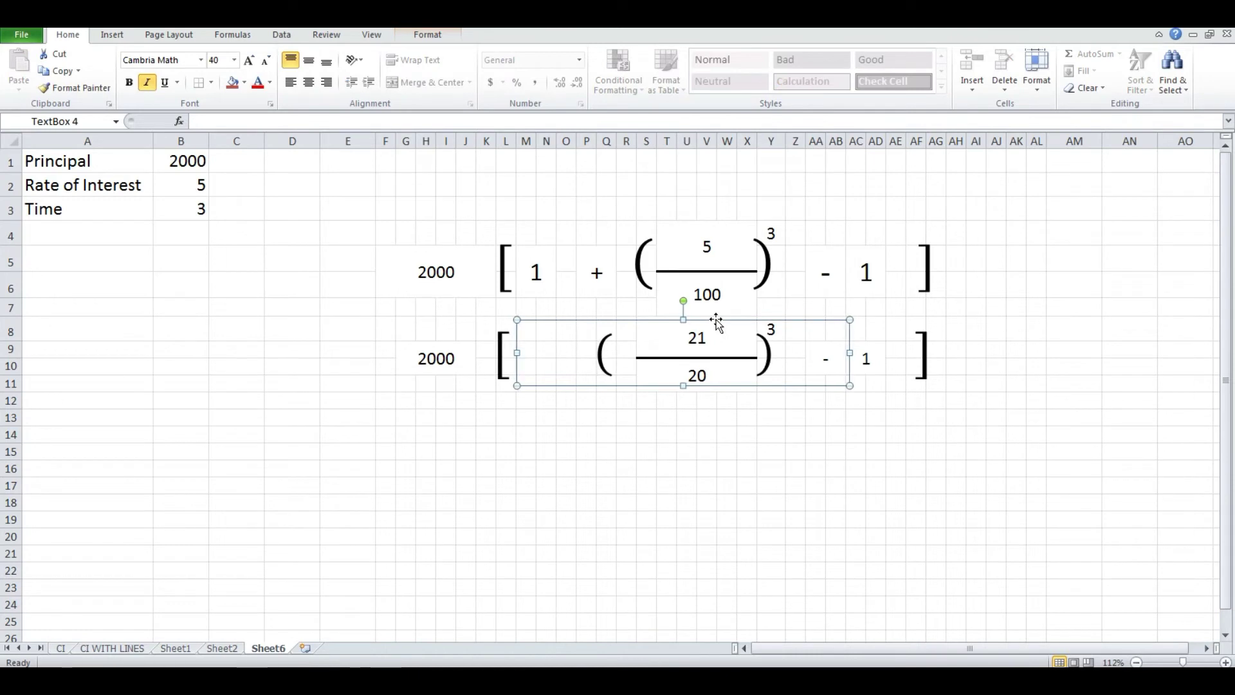
# Nudge the bracket equation slightly right and inspect the pasted cells in row 14.
pyautogui.moveTo(716, 319); pyautogui.dragTo(718, 319)
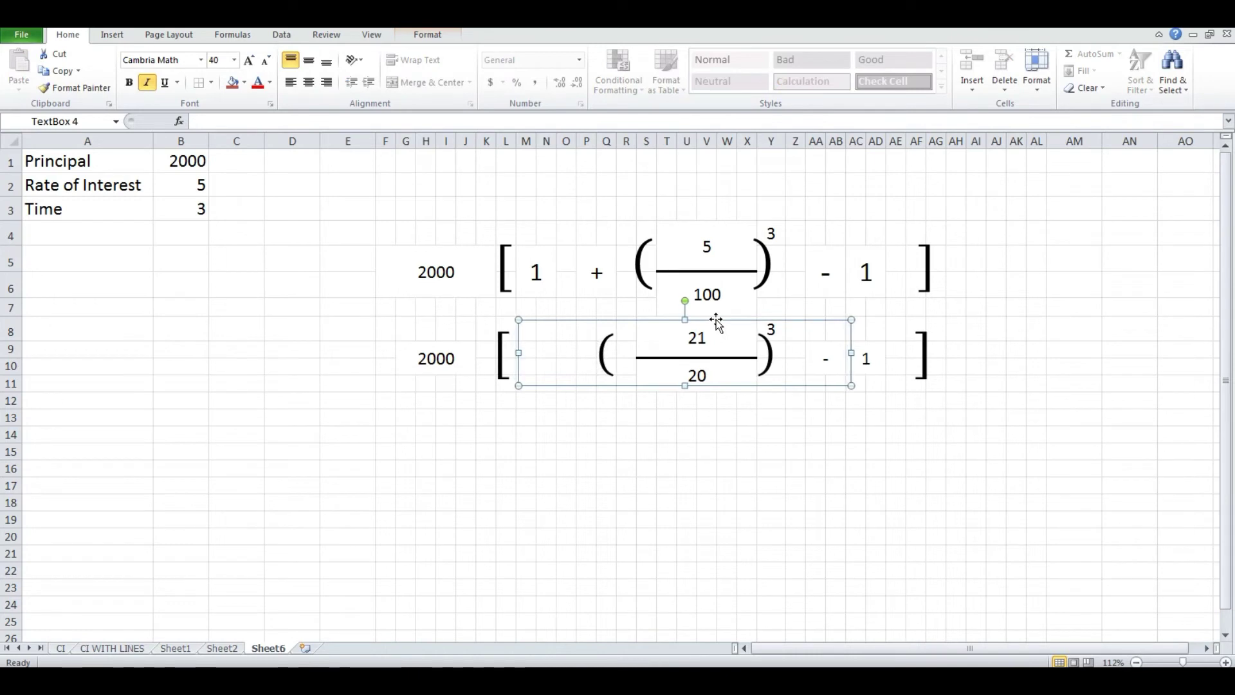
pyautogui.click(840, 460)
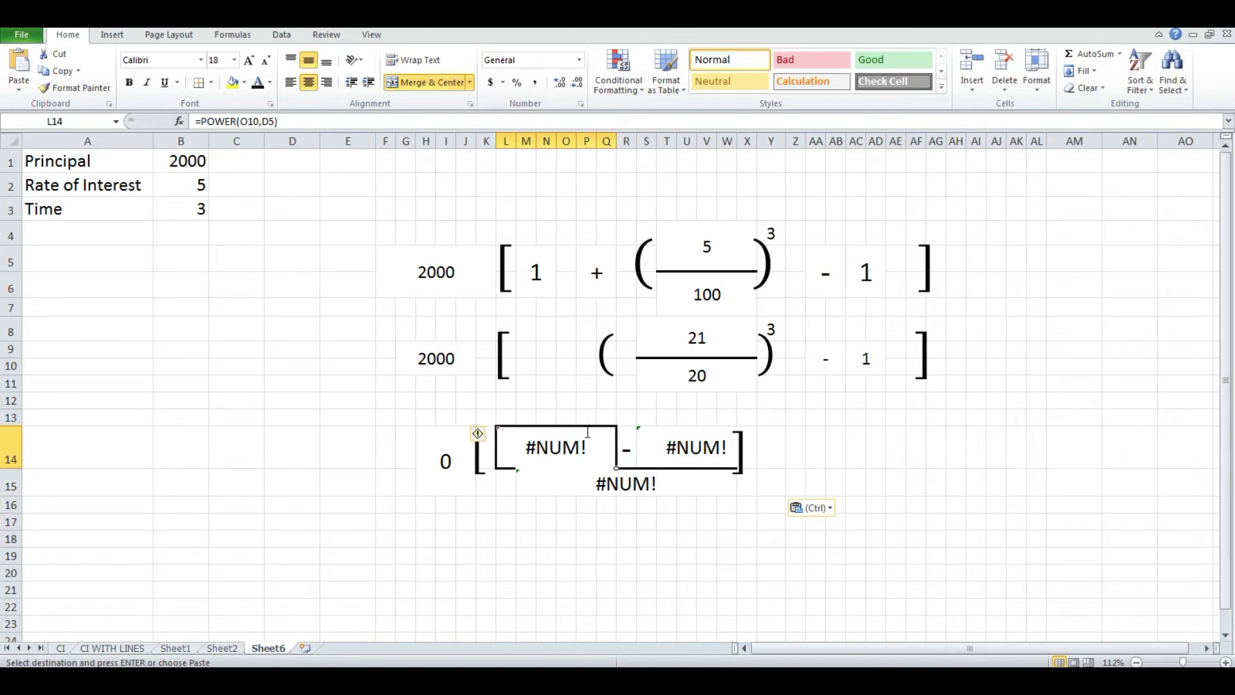
pyautogui.press('Right')
pyautogui.press('Down')
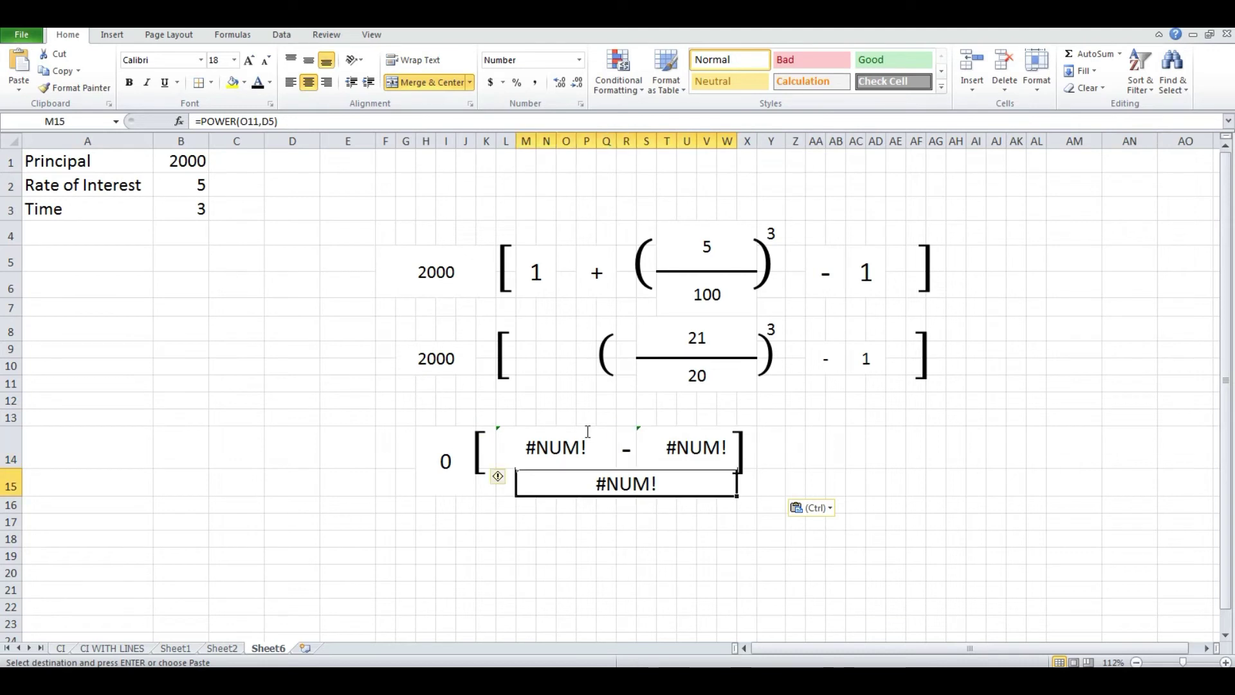
# Check the #NUM! cells and start a POWER formula in L14 raising S8 to the Time power.
pyautogui.press('Up')
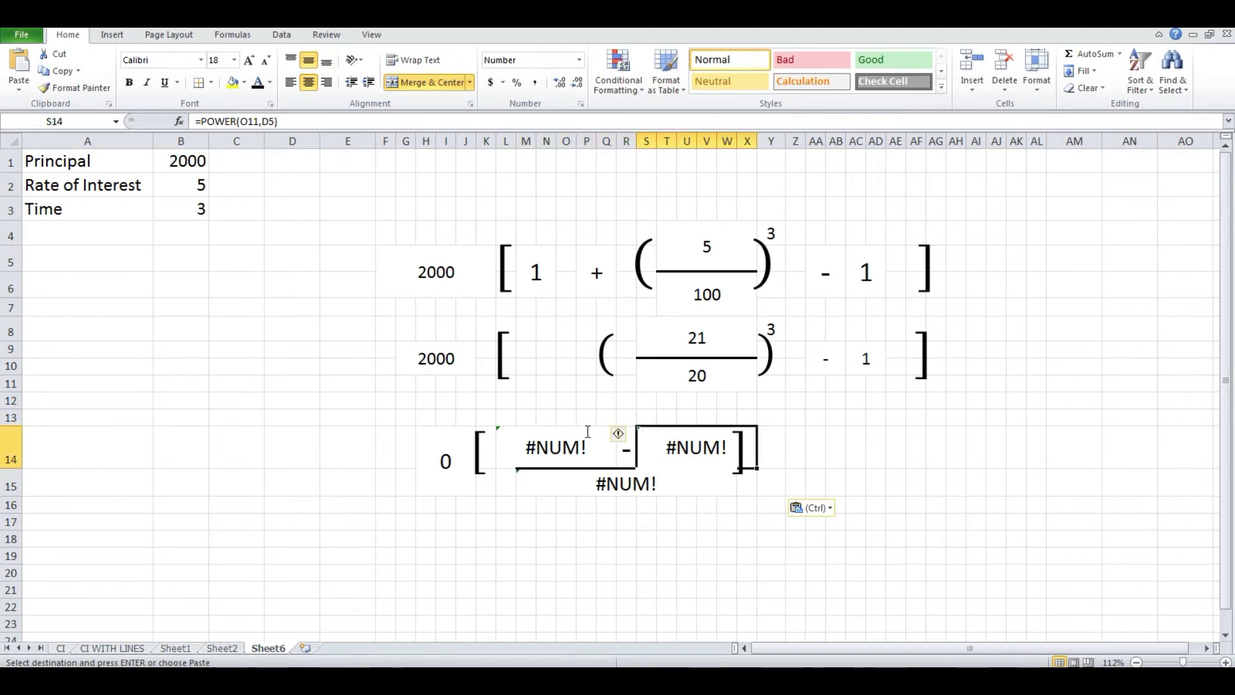
pyautogui.press('Left')
pyautogui.press('Left')
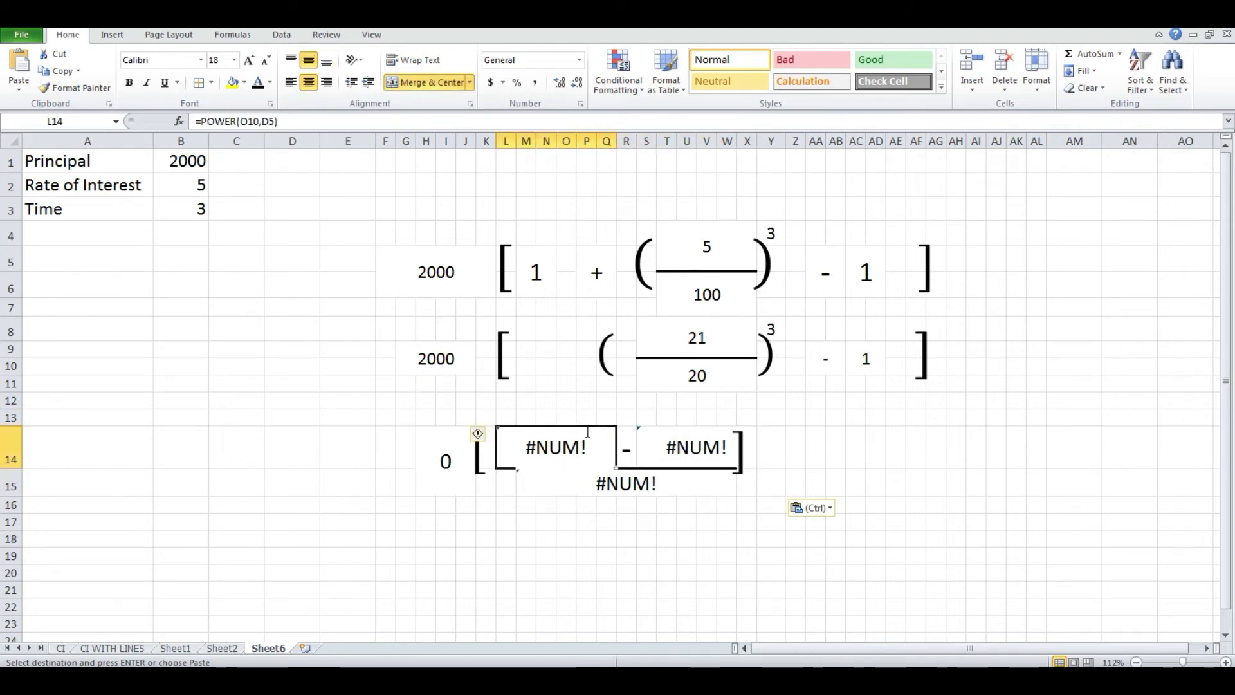
pyautogui.write('=power')
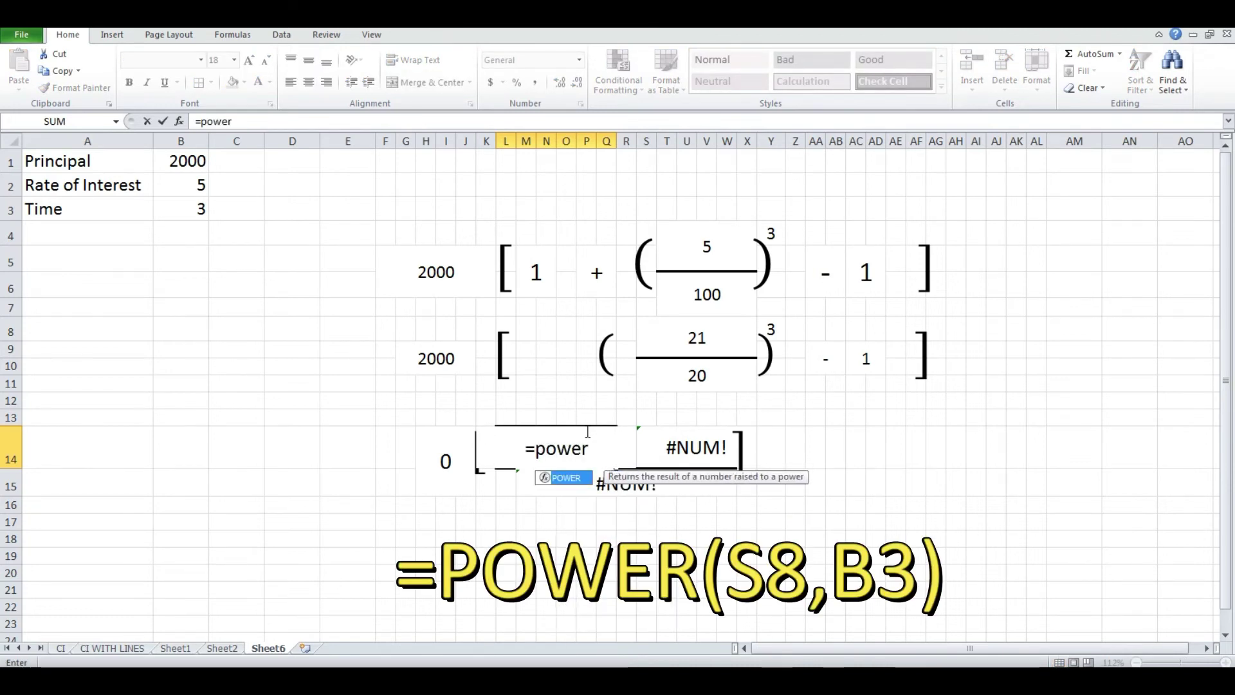
pyautogui.write('(s')
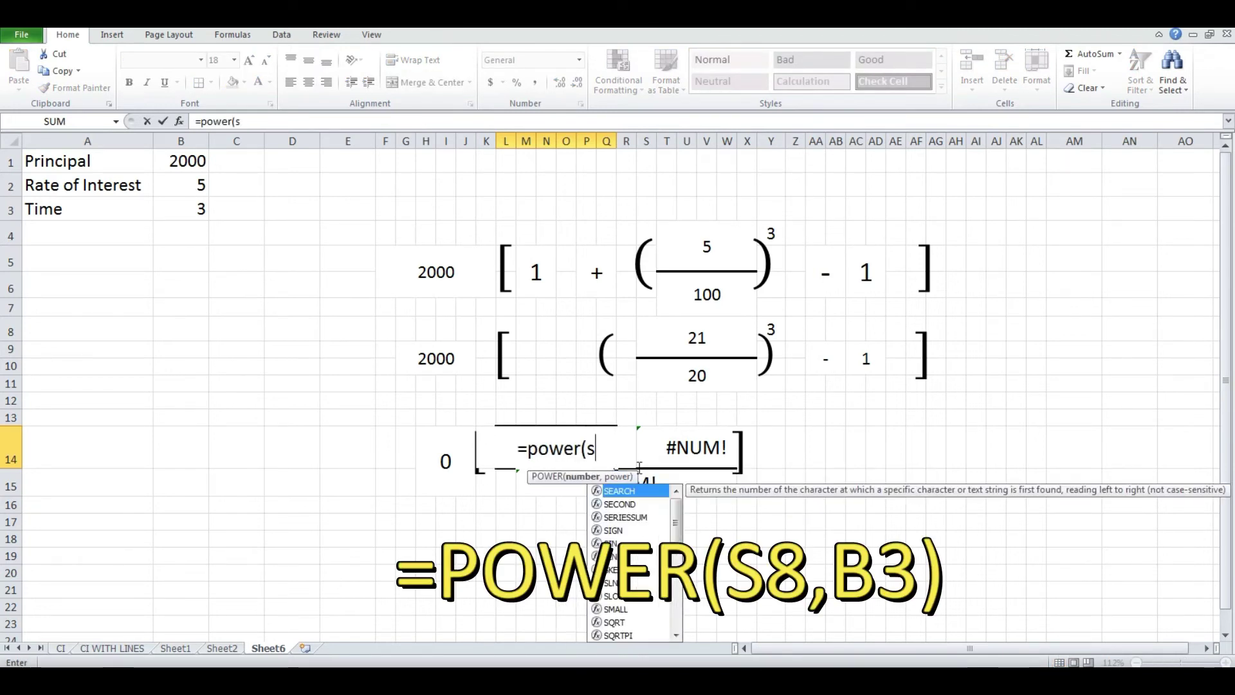
pyautogui.write('8')
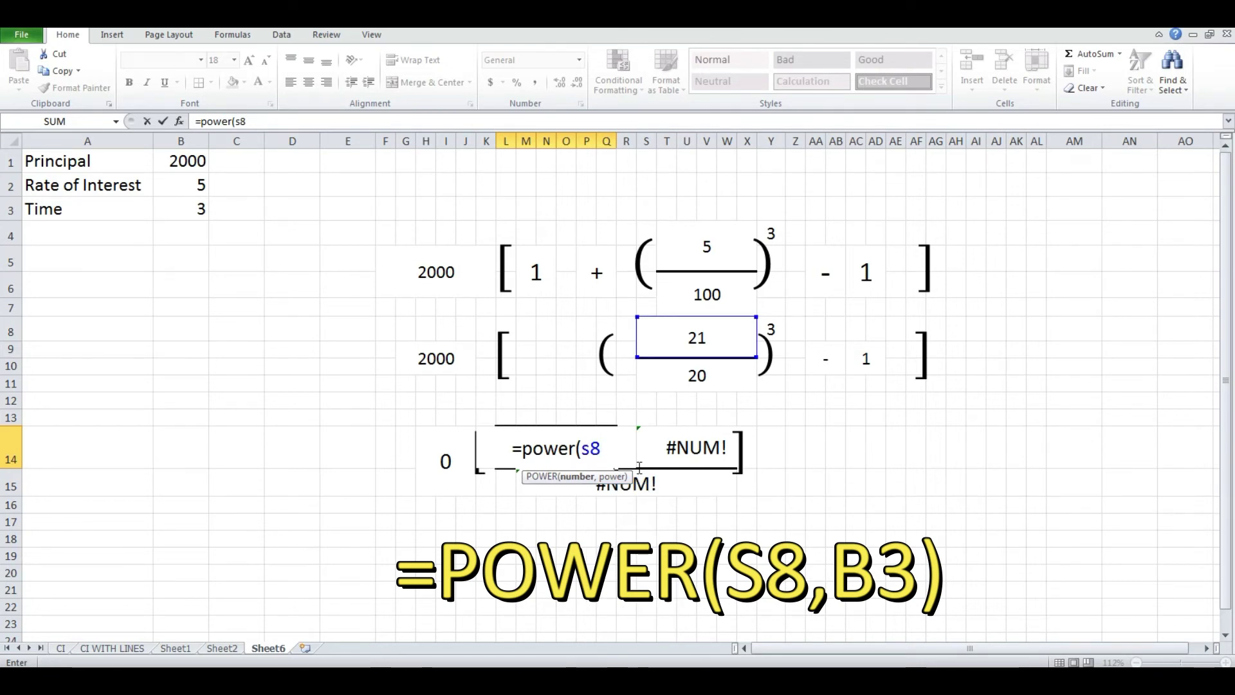
pyautogui.write(',')
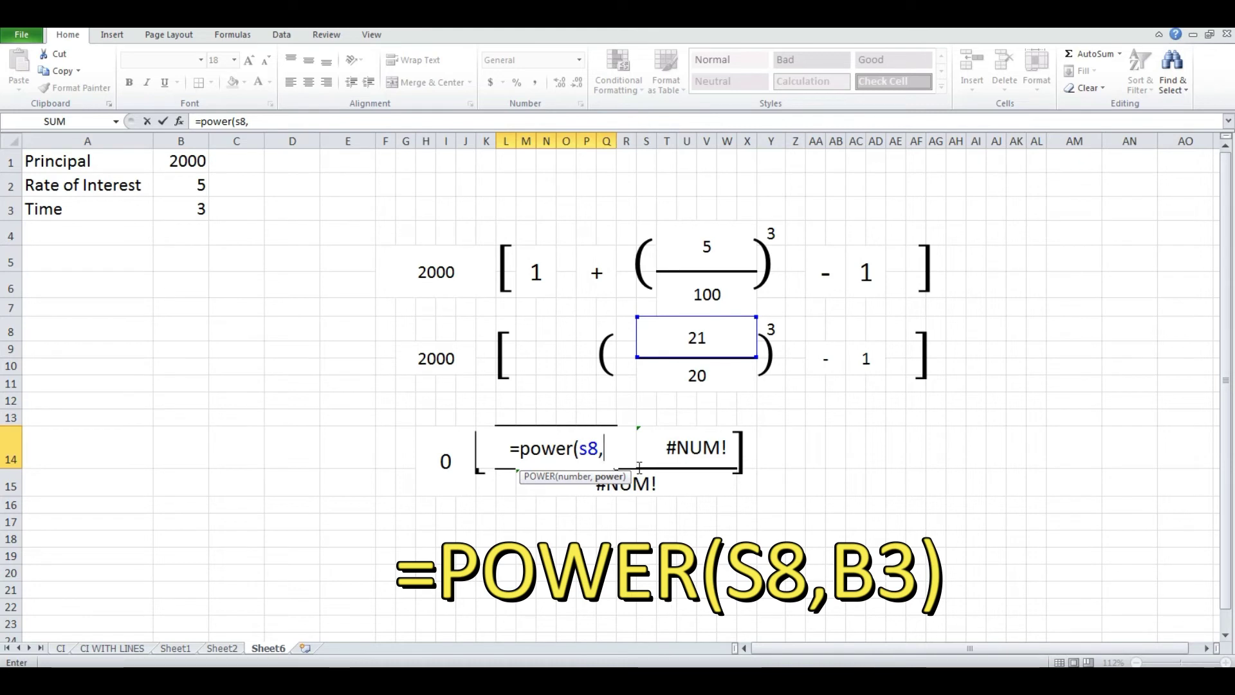
pyautogui.write('b')
# Finish =POWER(S8,B3) for the 9261 numerator and enter =POWER(S10,B3) in M15 for 8000.
pyautogui.write('3')
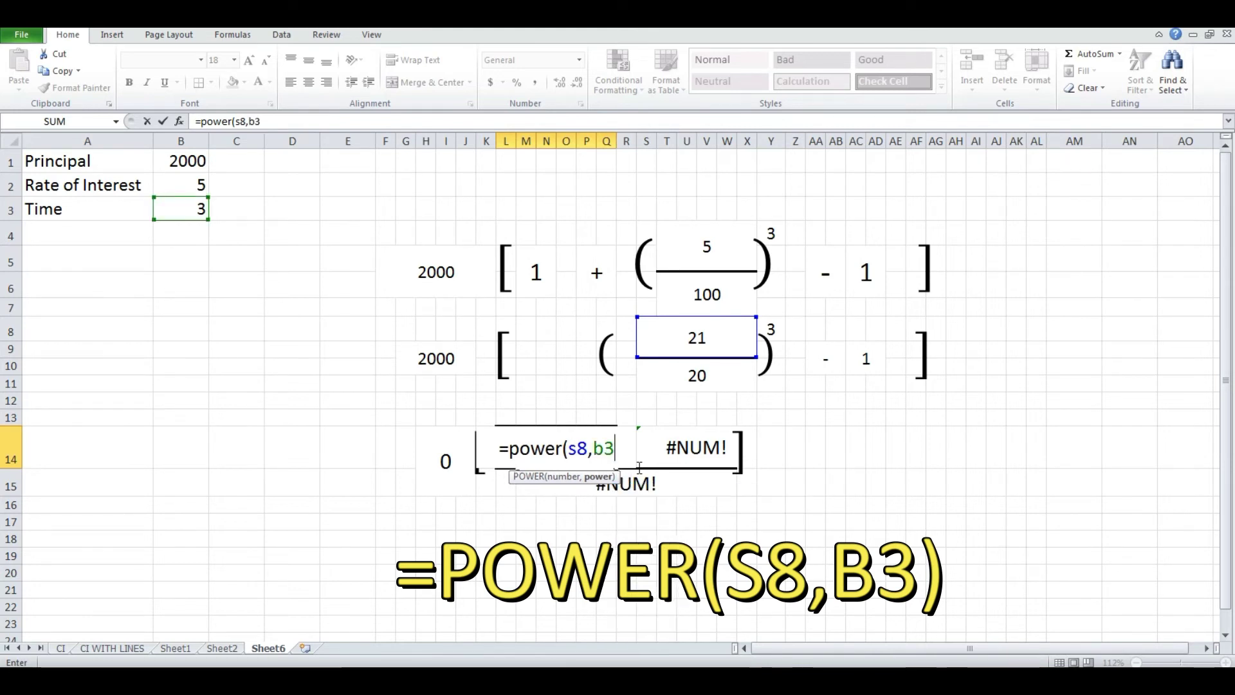
pyautogui.write(')')
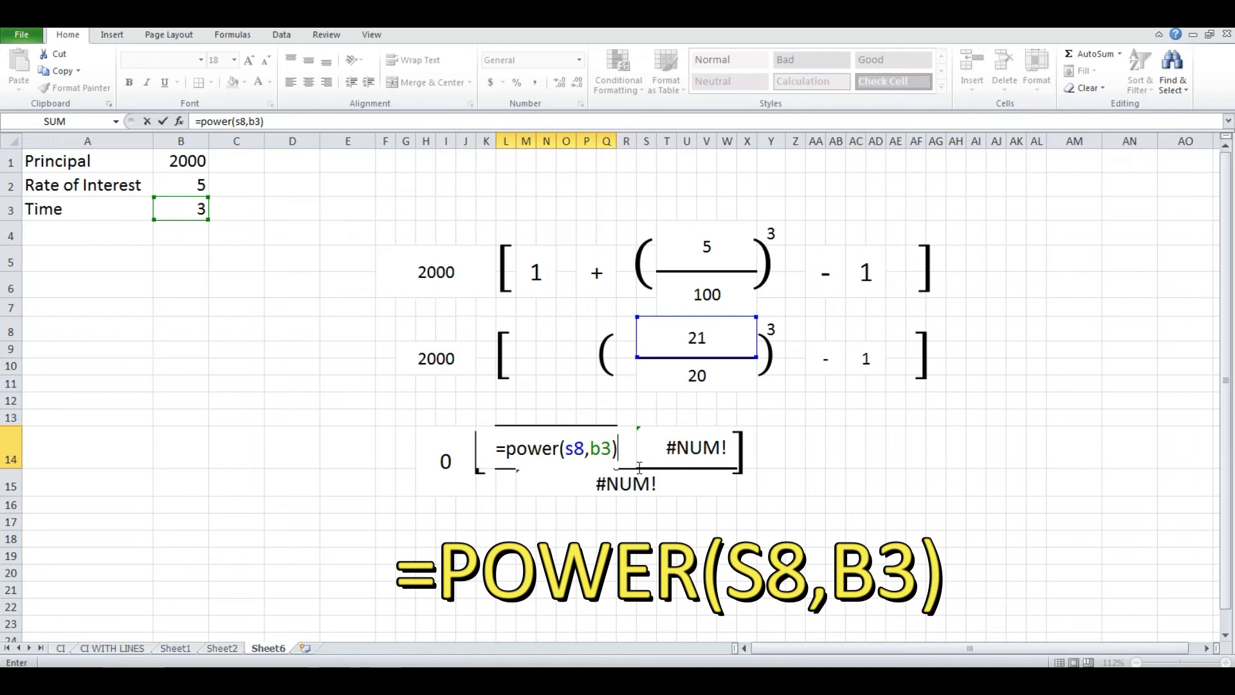
pyautogui.press('Return')
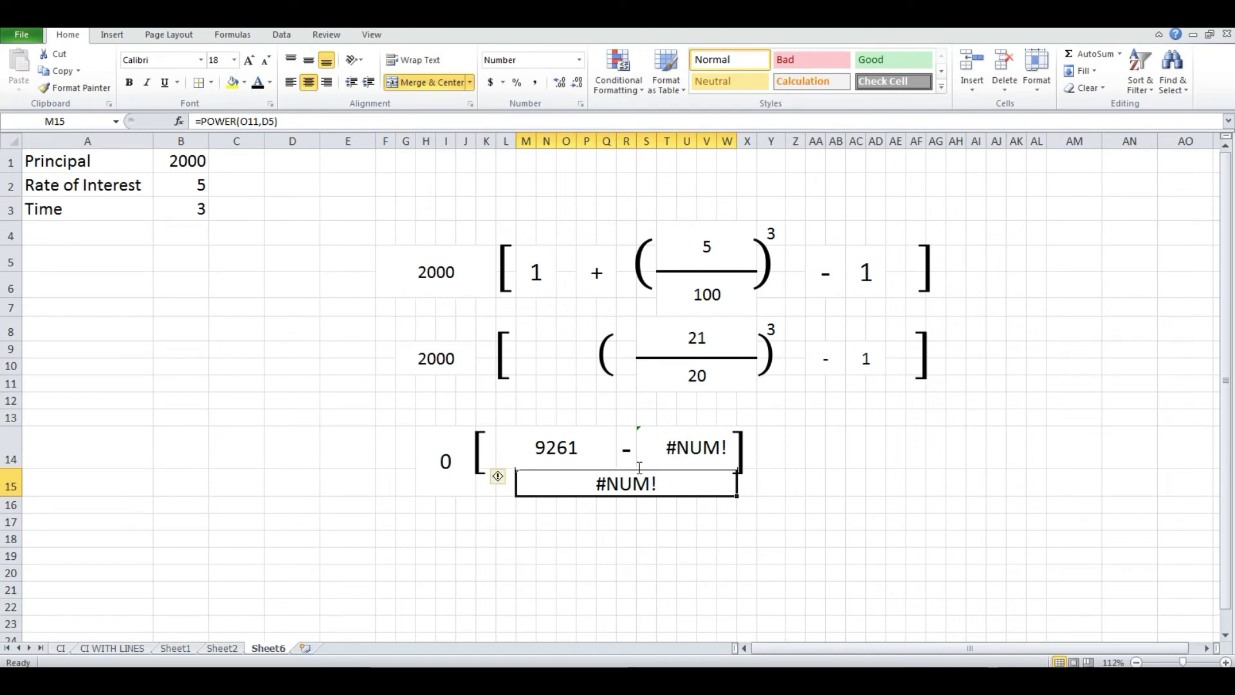
pyautogui.write('=')
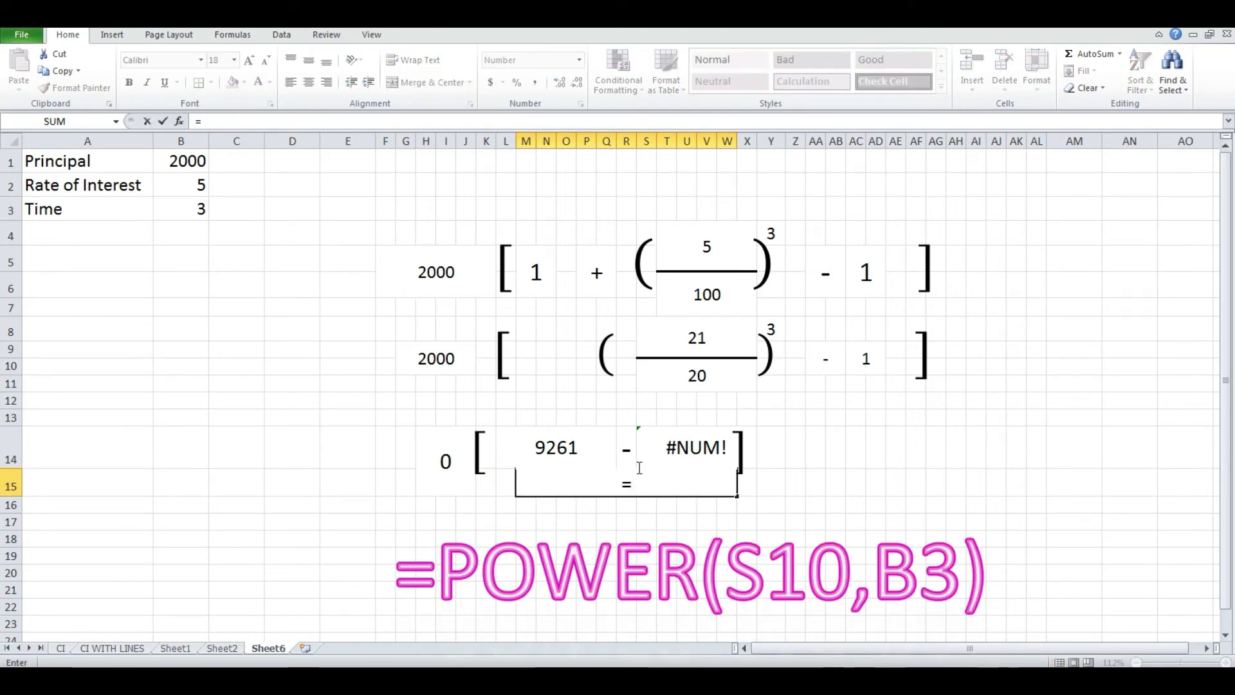
pyautogui.write('power')
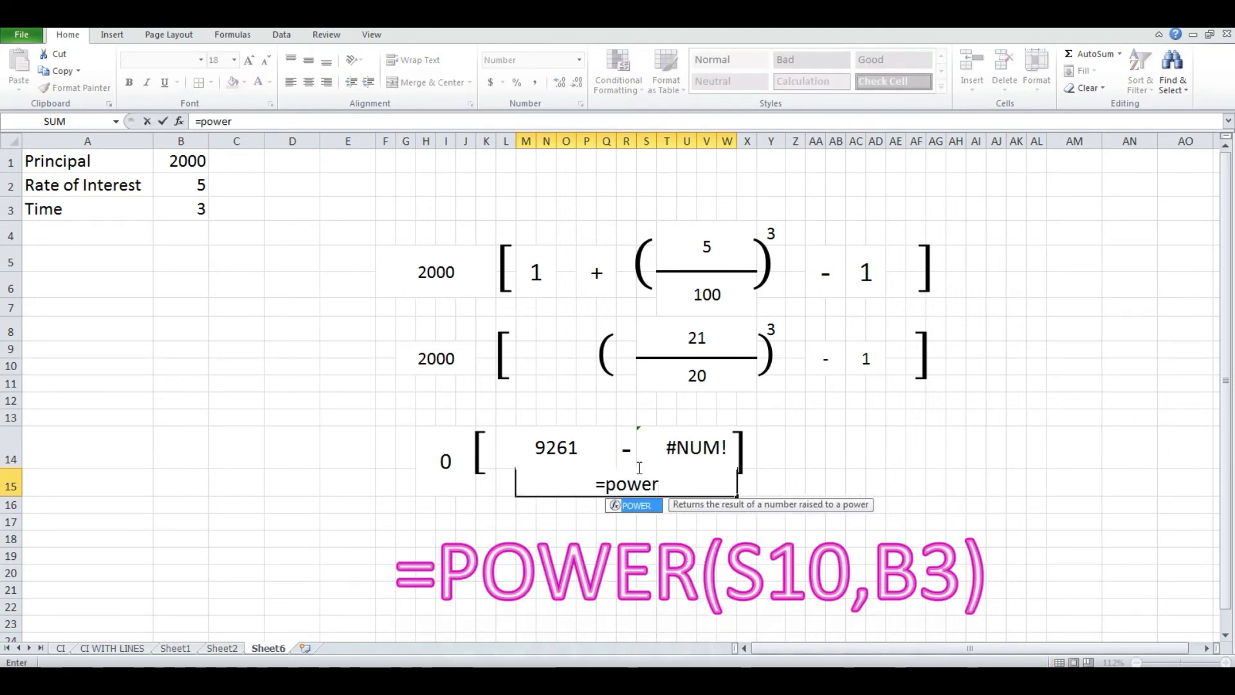
pyautogui.write('(')
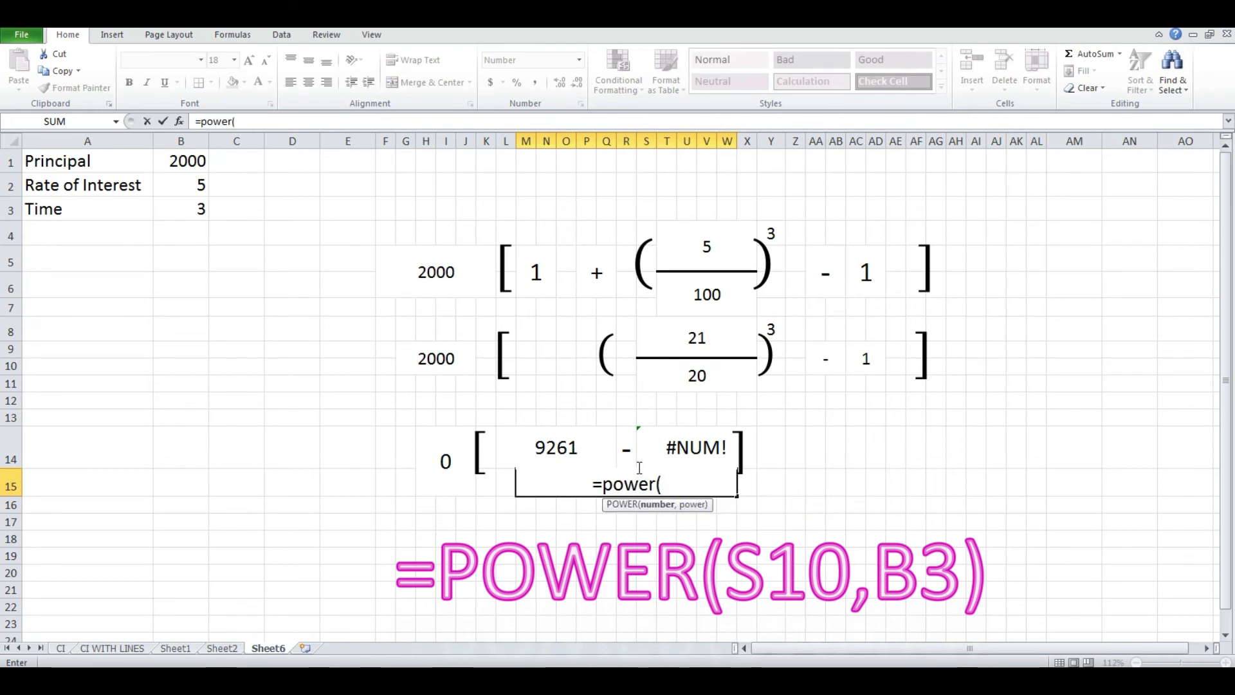
pyautogui.write('s10,b3)')
pyautogui.press('Return')
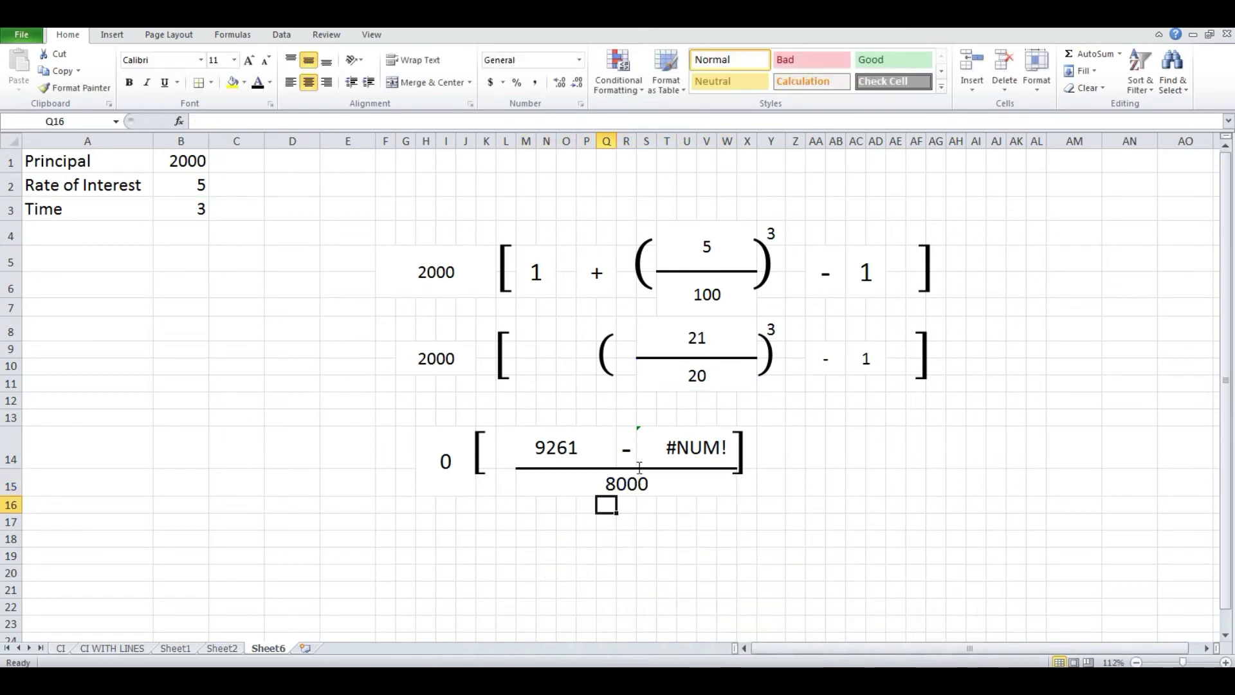
# Replace the #NUM! after the minus with =POWER(S10,B3), showing 8000.
pyautogui.press('Up')
pyautogui.press('Up')
pyautogui.press('Right')
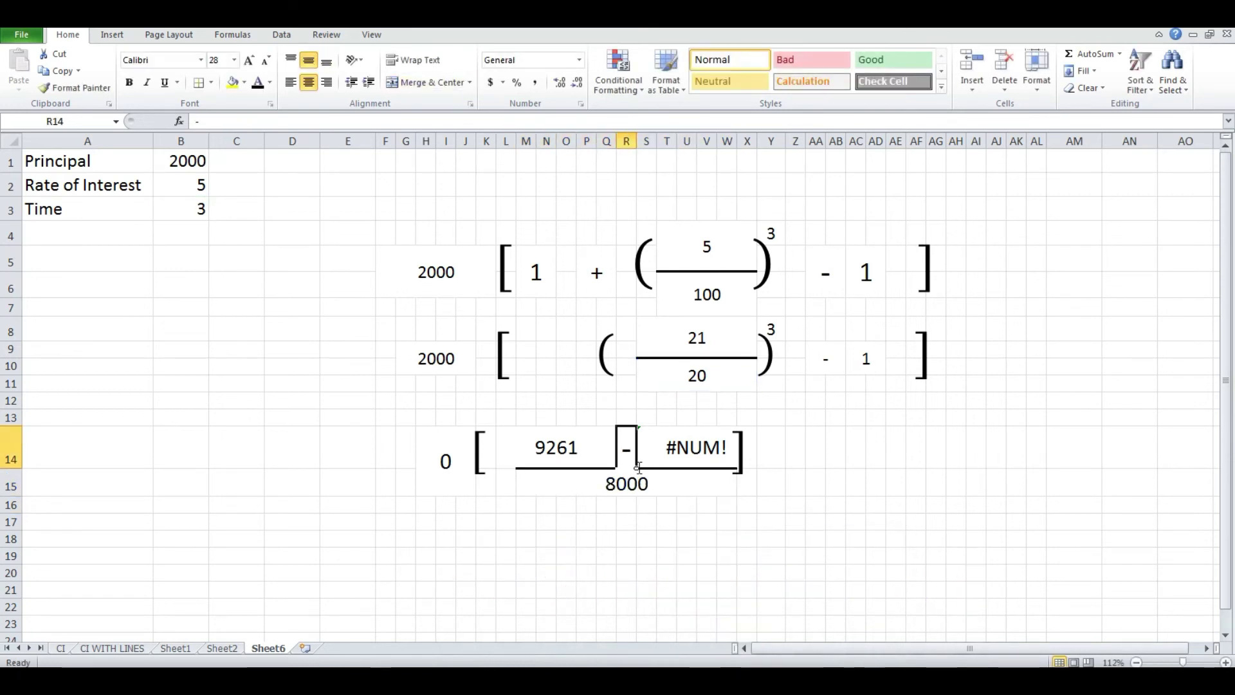
pyautogui.write('=power')
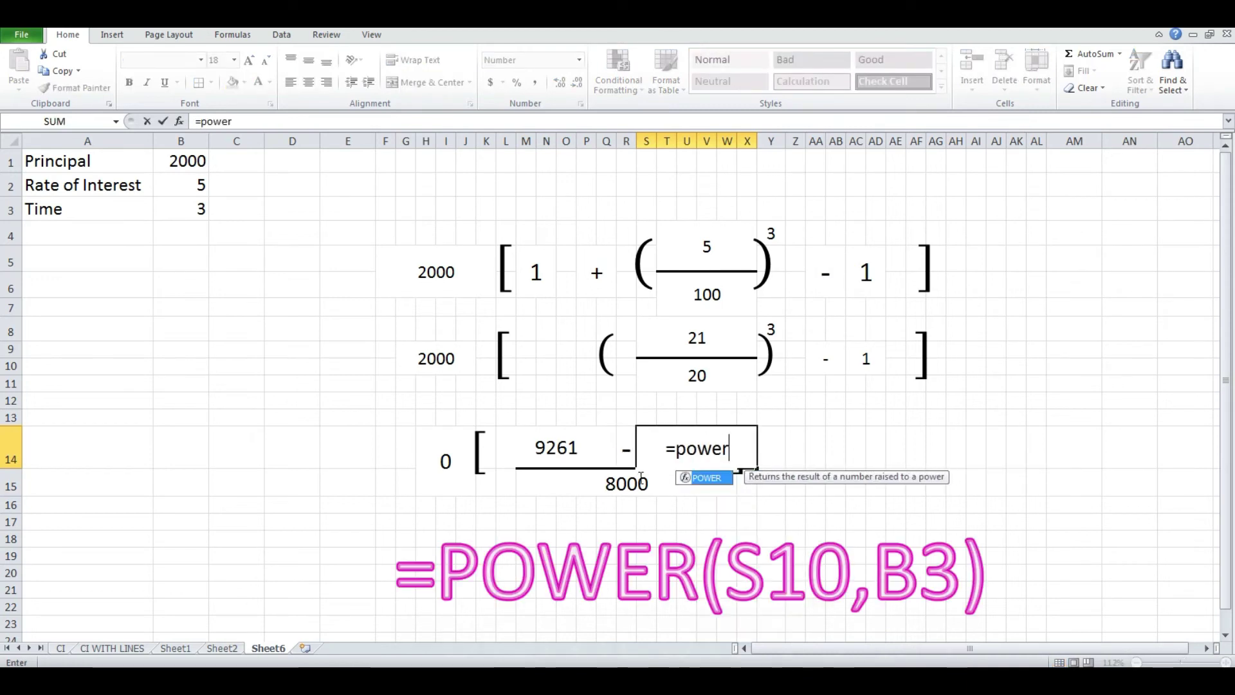
pyautogui.write('(')
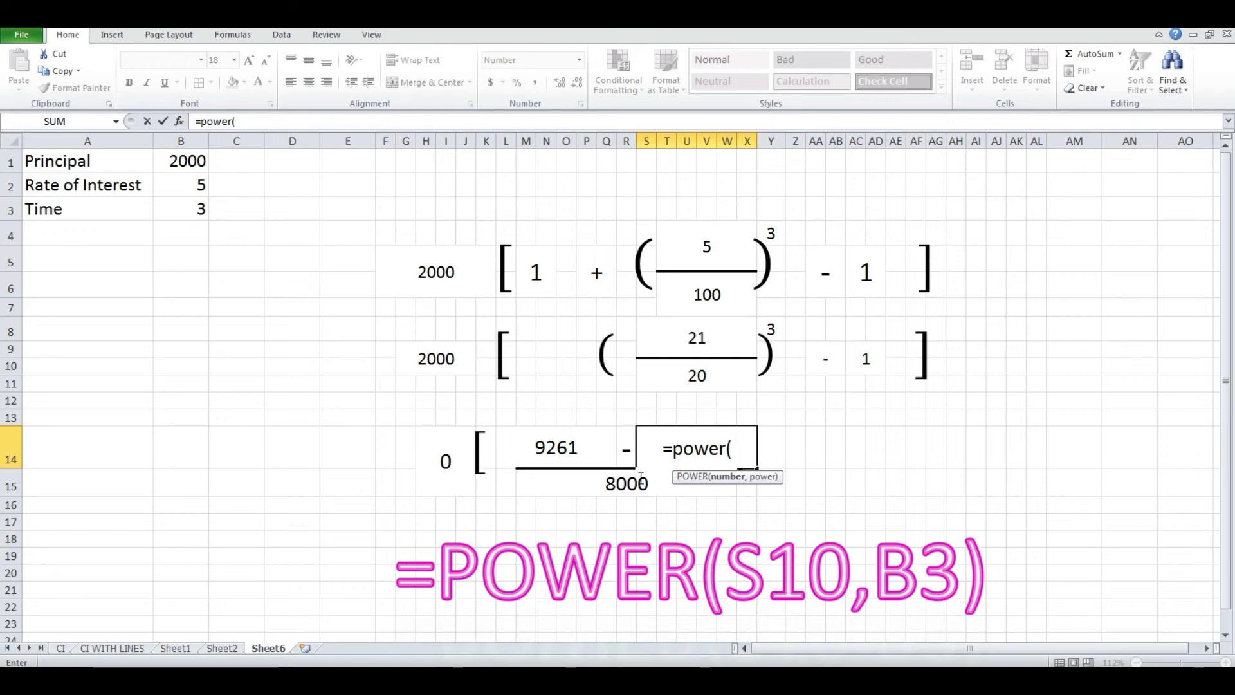
pyautogui.write('s10')
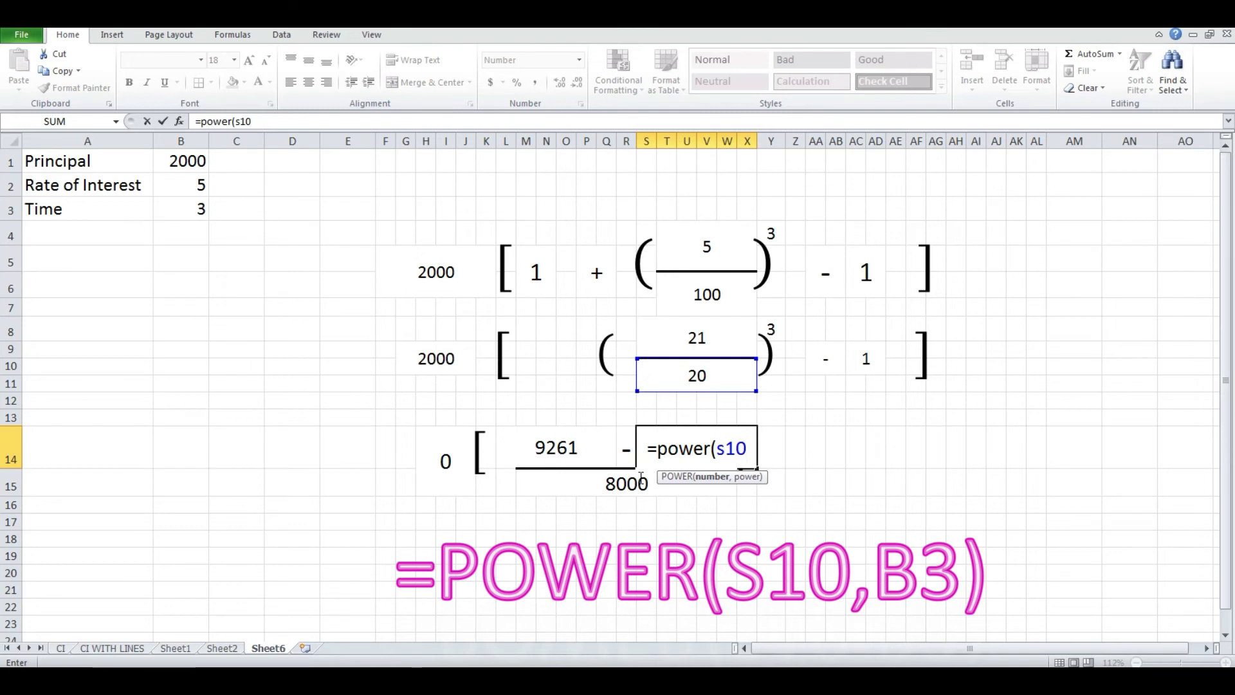
pyautogui.write(',b3)')
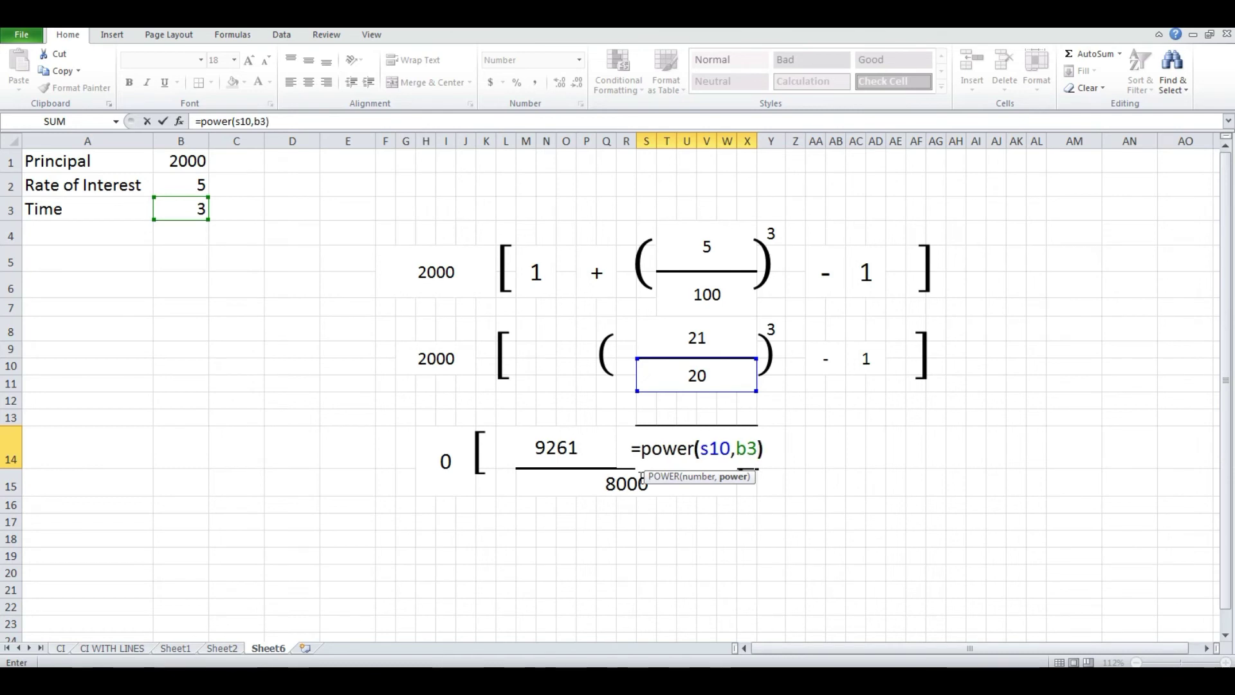
pyautogui.press('Return')
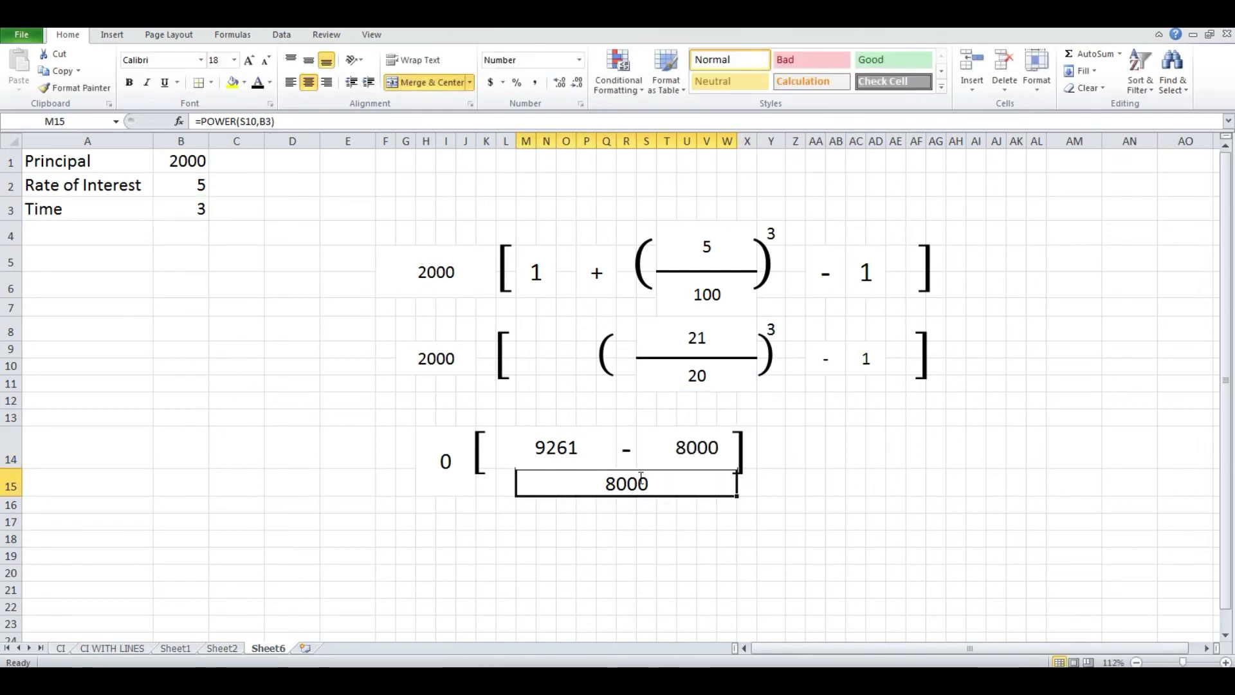
pyautogui.click(592, 590)
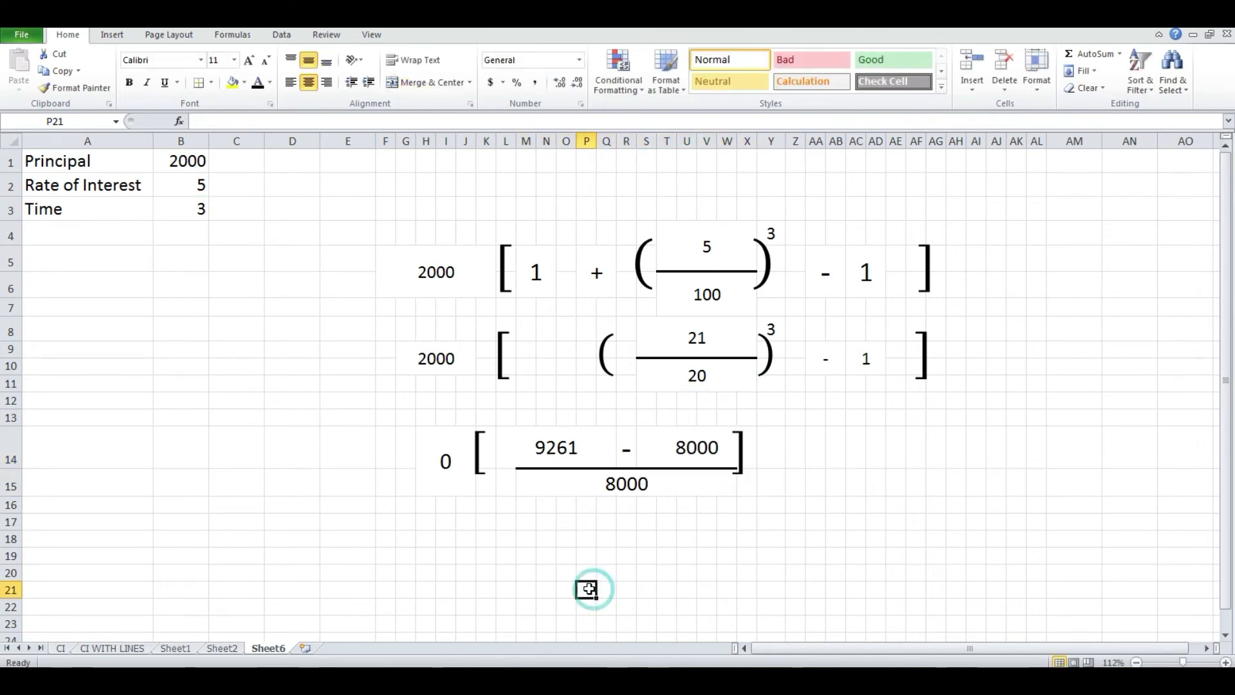
# Link the third row's leading 0 to Principal B1 so it shows 2000.
pyautogui.click(437, 491)
pyautogui.write('=')
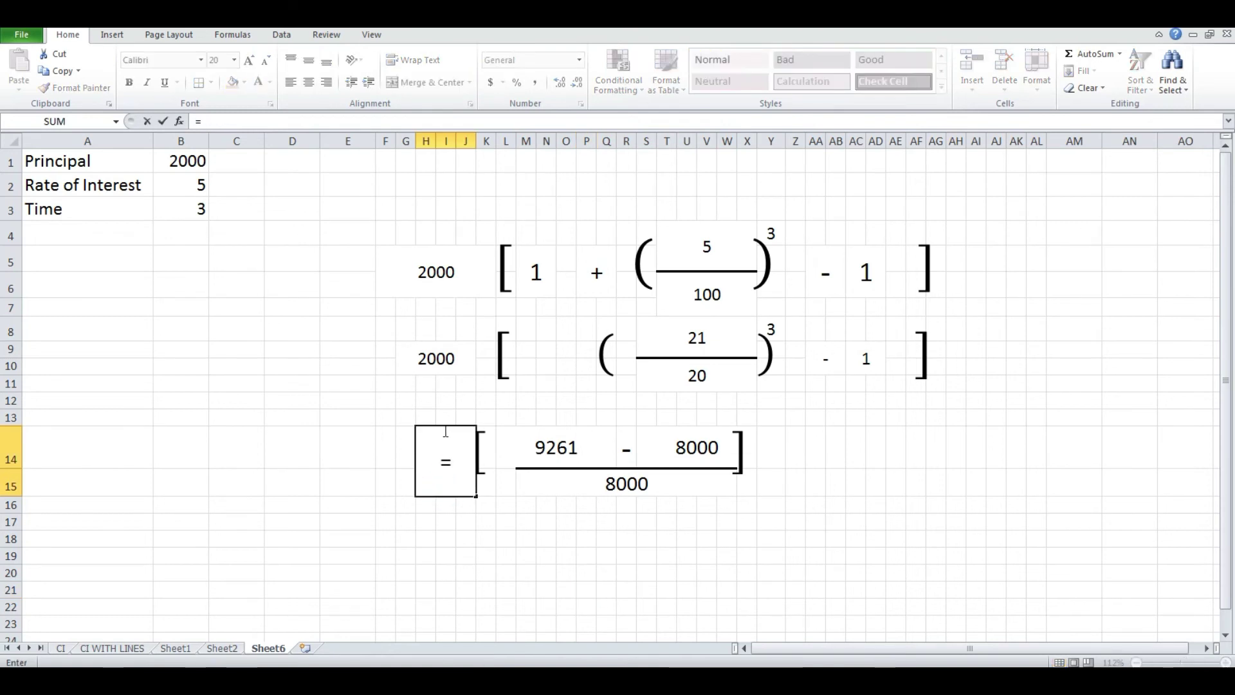
pyautogui.click(178, 161)
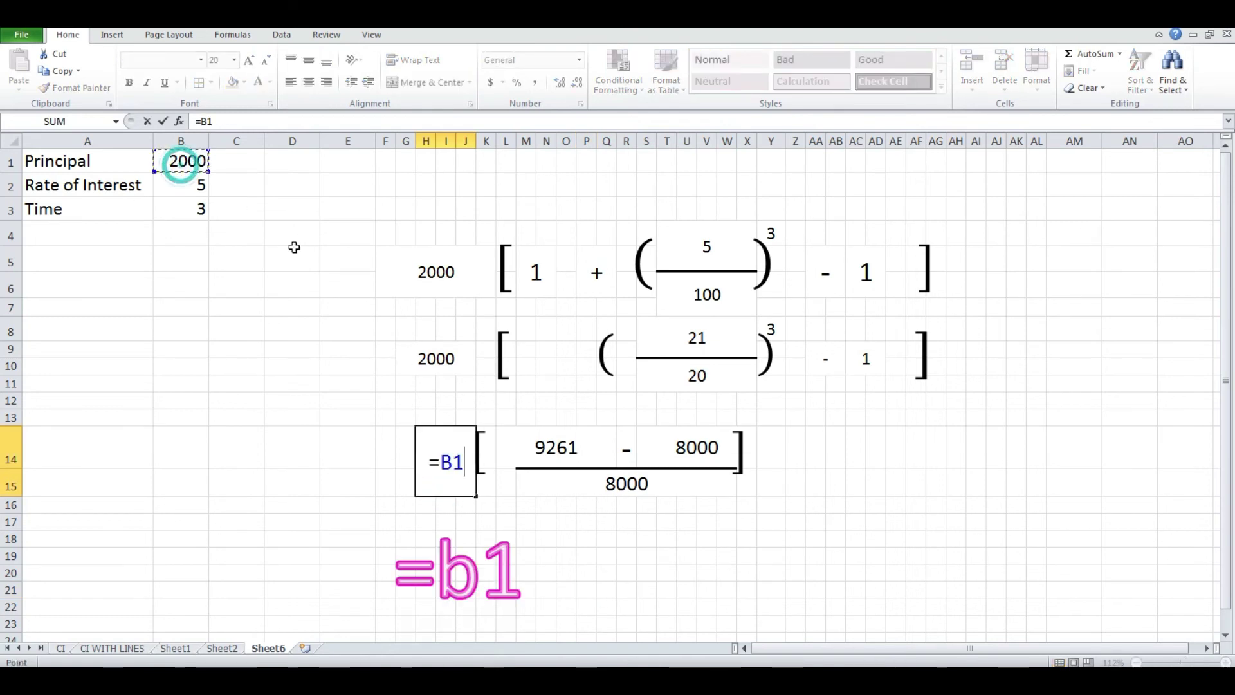
pyautogui.press('Return')
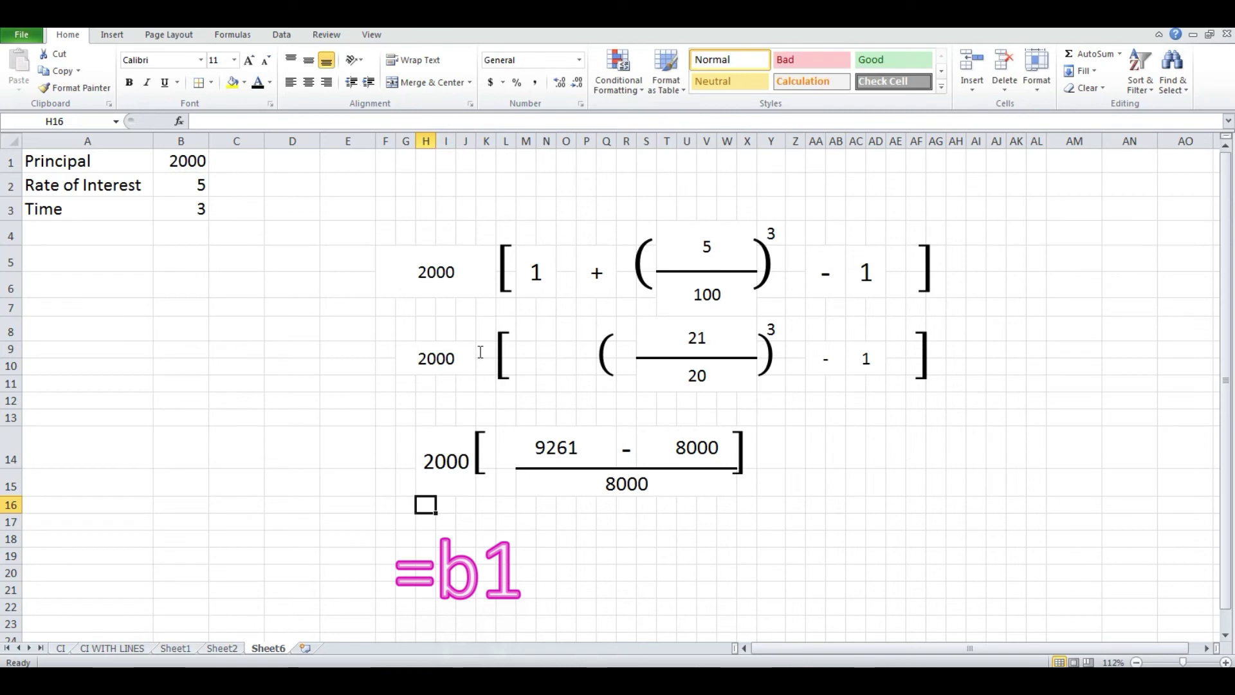
pyautogui.click(447, 352)
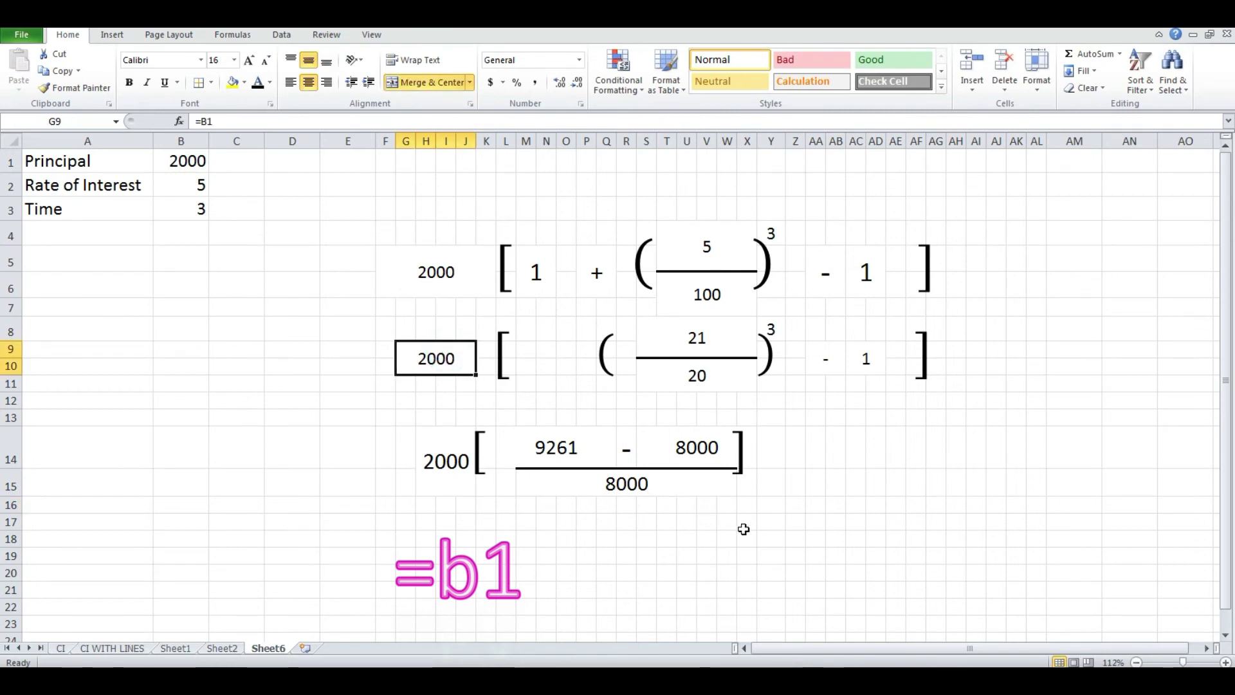
pyautogui.click(721, 489)
pyautogui.click(676, 554)
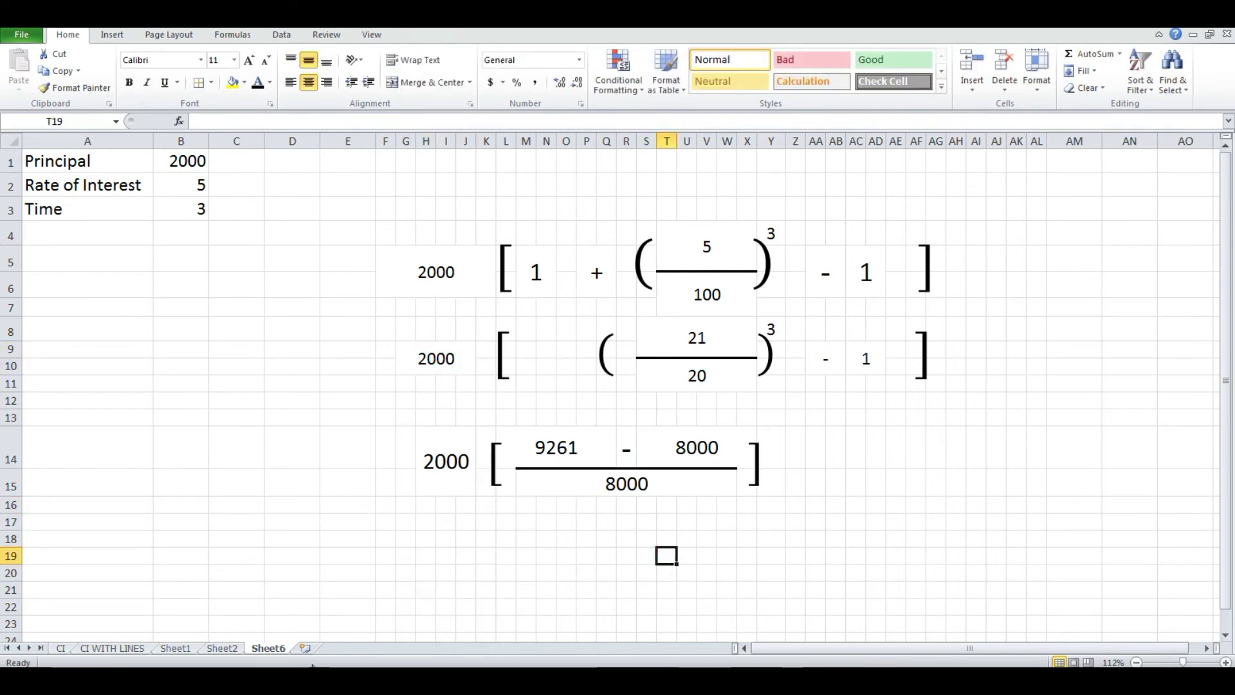
# Link the fourth row's leading value to B1 so it starts with 2000.
pyautogui.click(571, 554)
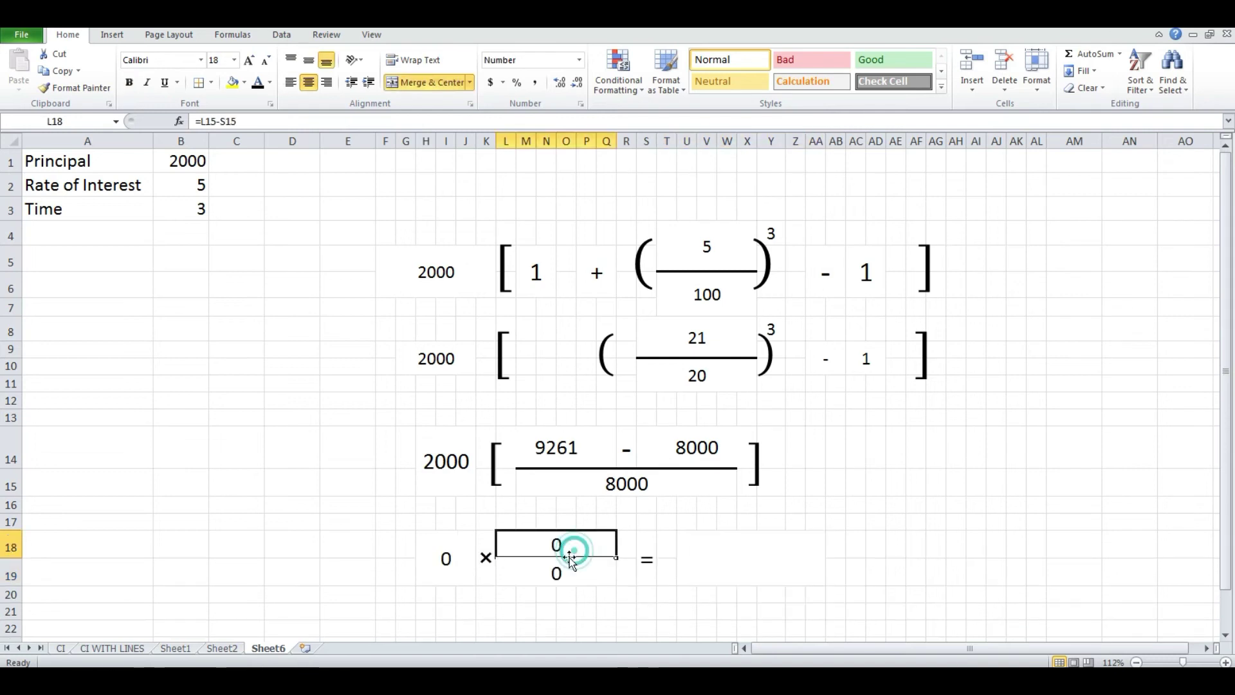
pyautogui.click(460, 570)
pyautogui.write('=')
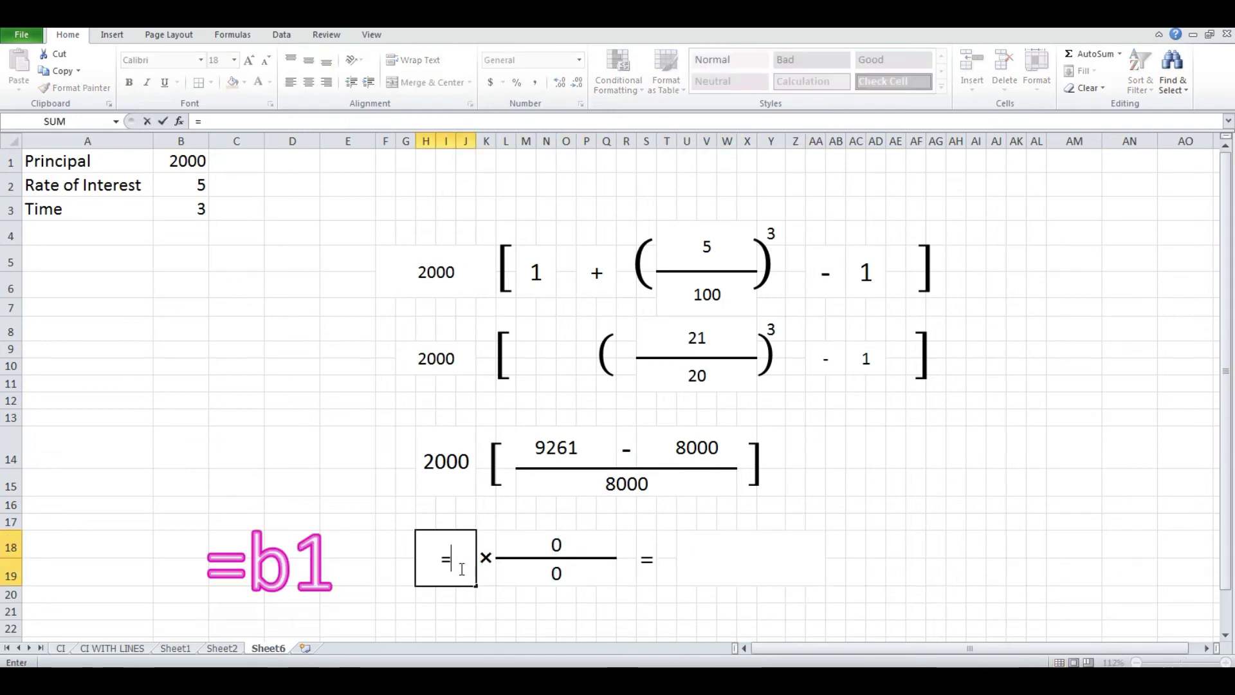
pyautogui.click(192, 161)
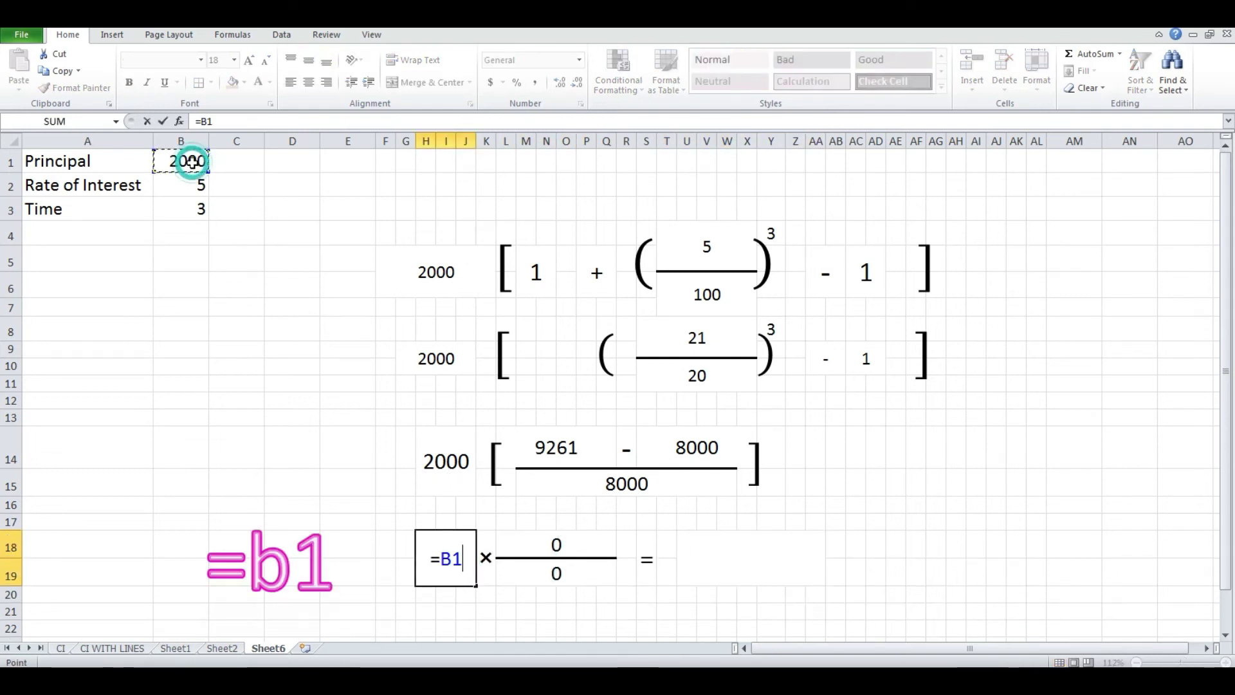
pyautogui.press('Return')
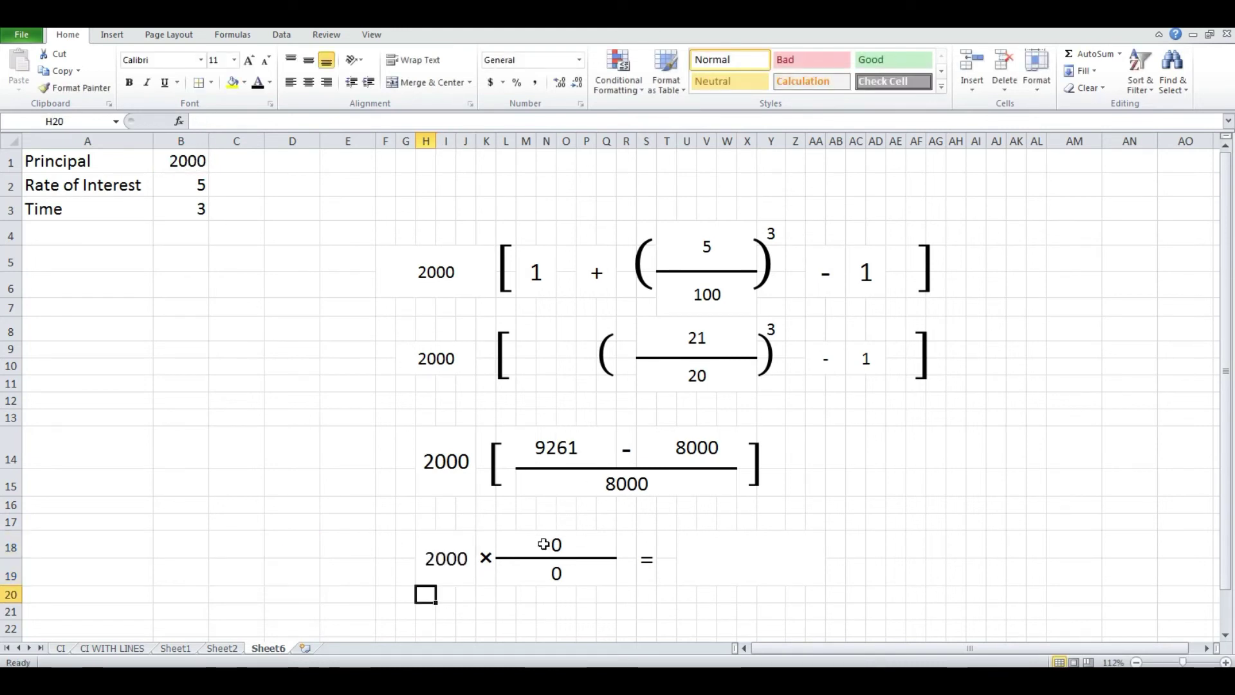
# Enter =L14-S14 as the 1261 numerator and =M15 as the 8000 denominator.
pyautogui.click(547, 539)
pyautogui.write('=')
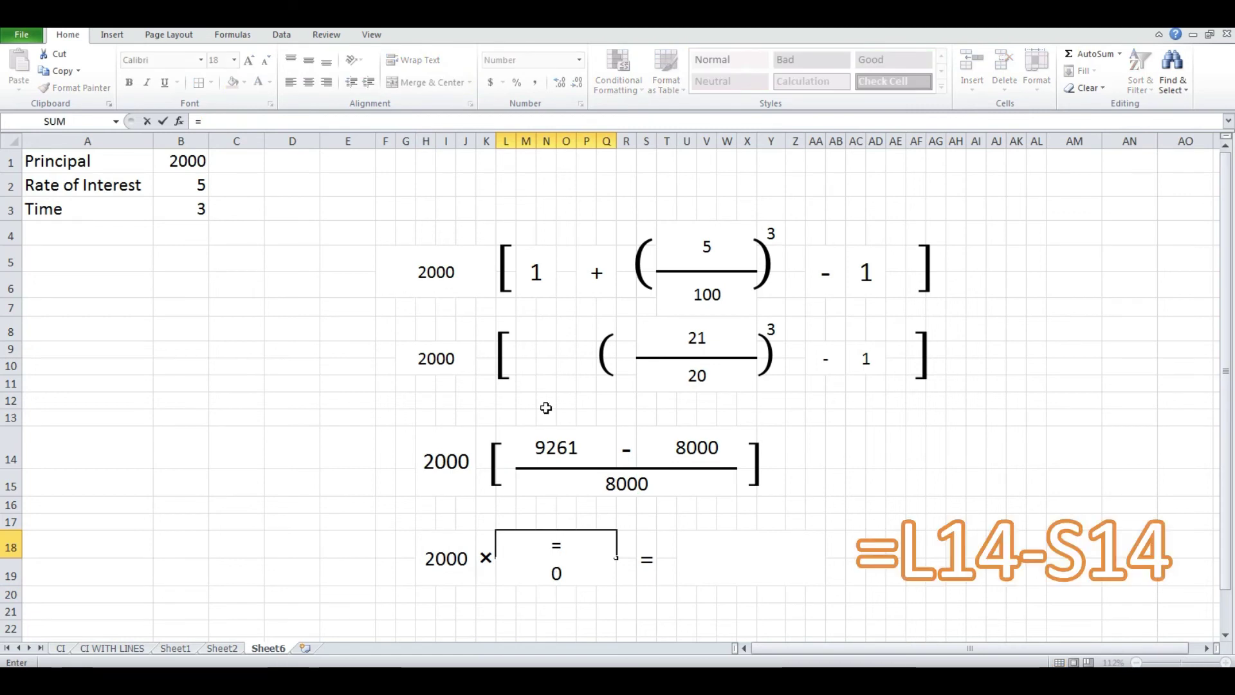
pyautogui.write('l14-s14')
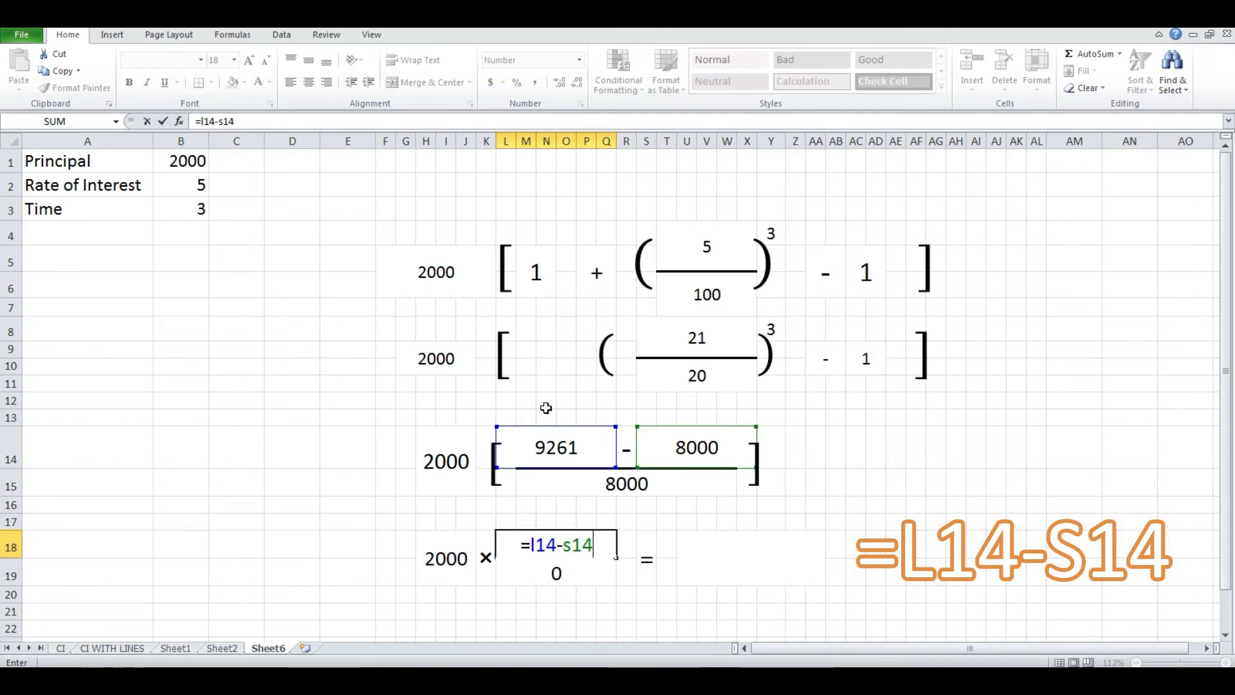
pyautogui.press('Return')
pyautogui.write('=m')
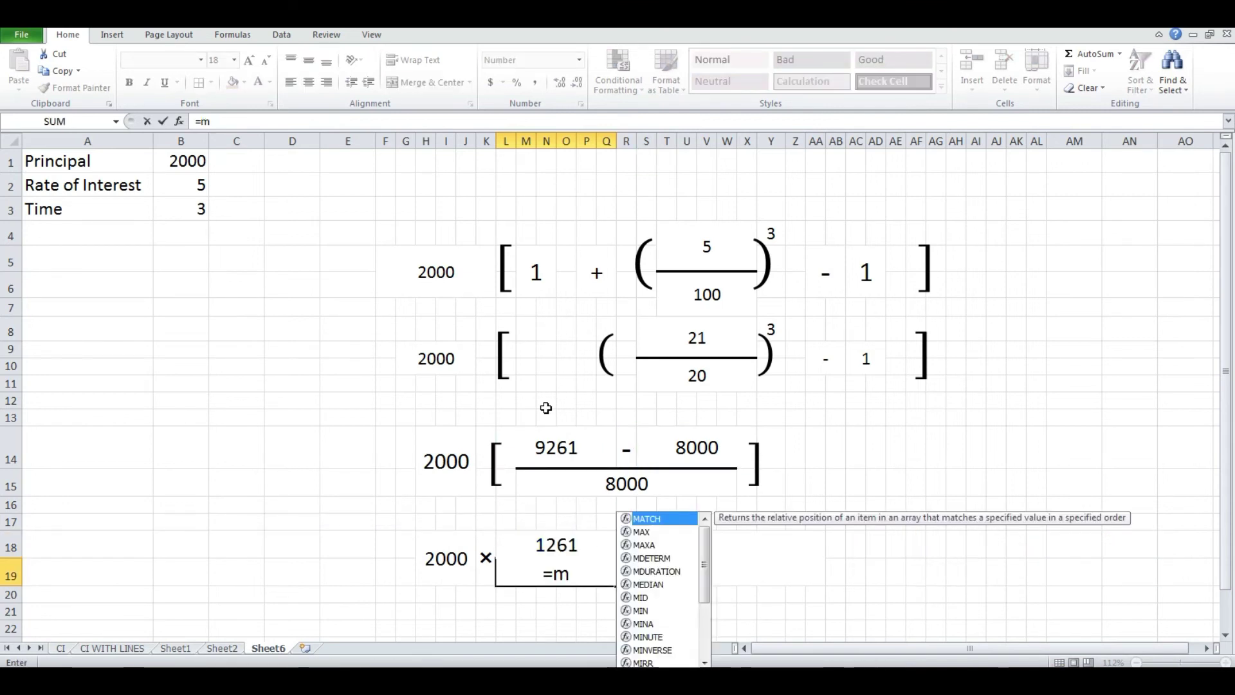
pyautogui.write('15')
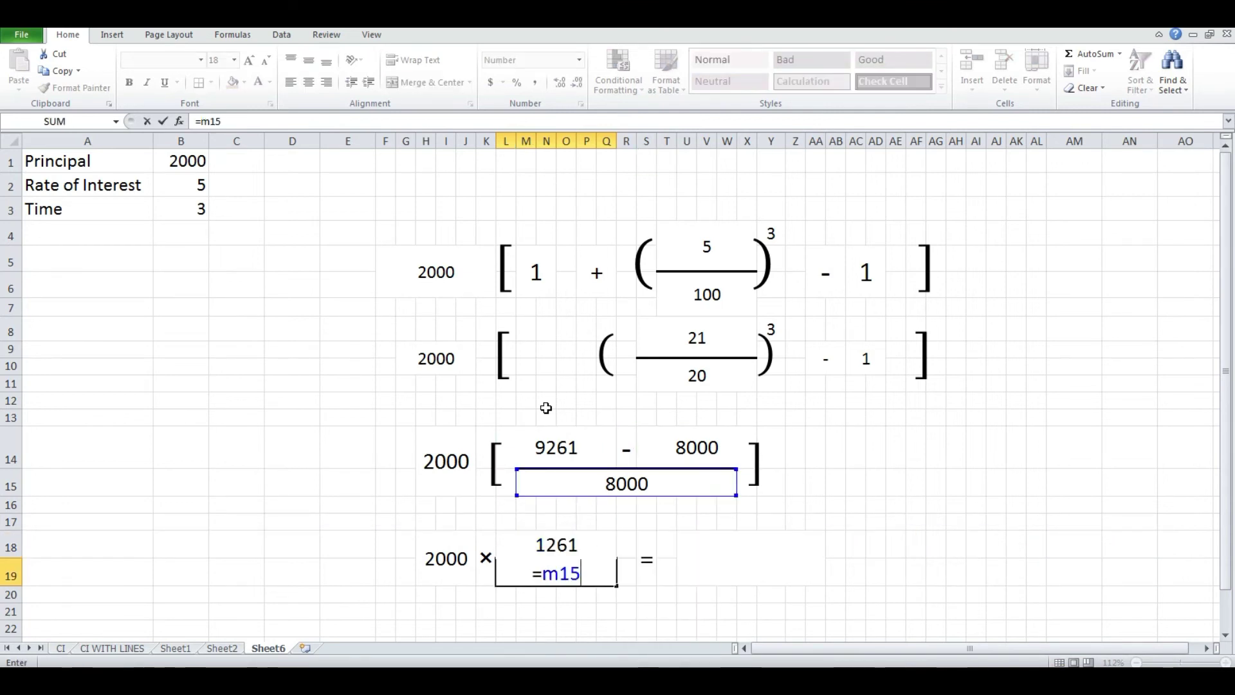
pyautogui.press('Return')
# Verify the addresses and formulas of the 8000 denominator cells.
pyautogui.press('Up')
pyautogui.press('Up')
pyautogui.press('Up')
pyautogui.press('Up')
pyautogui.press('Up')
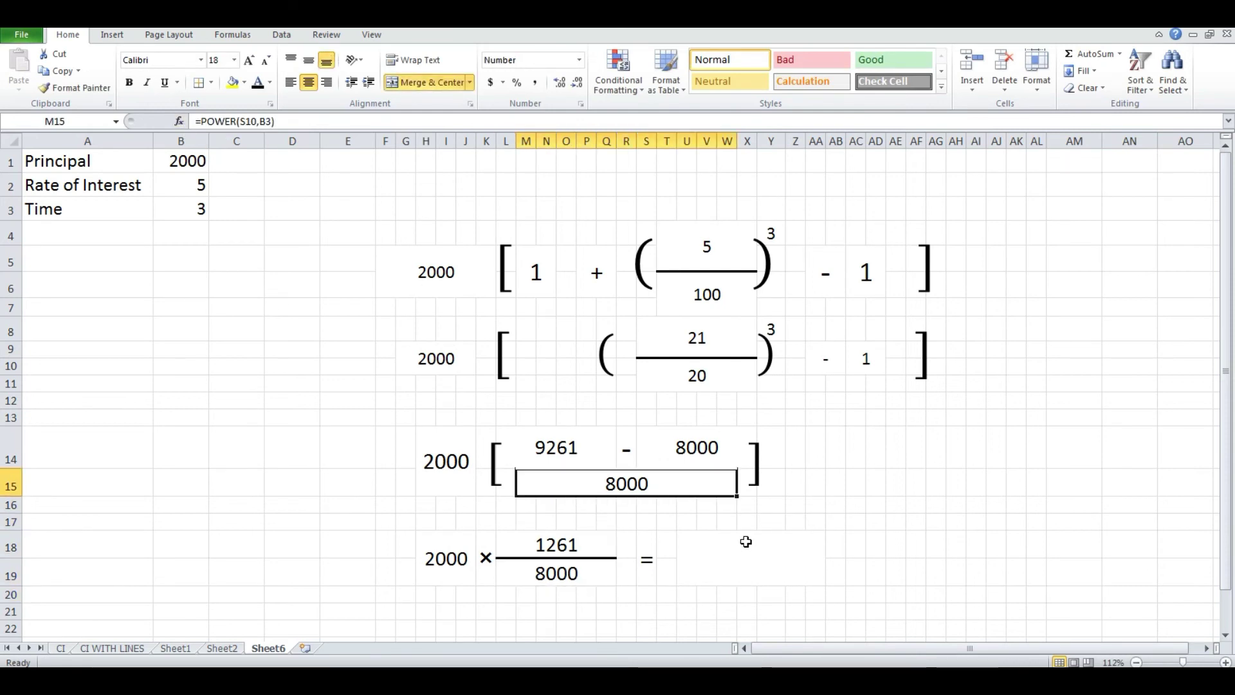
pyautogui.click(39, 122)
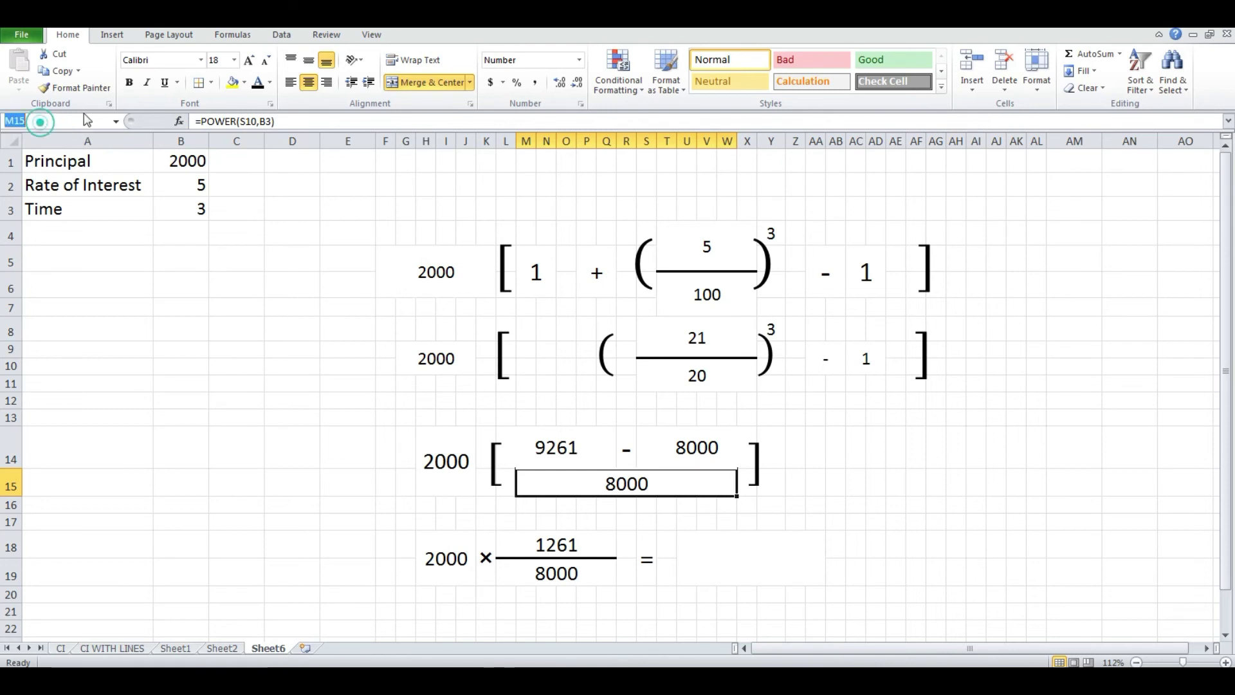
pyautogui.click(303, 418)
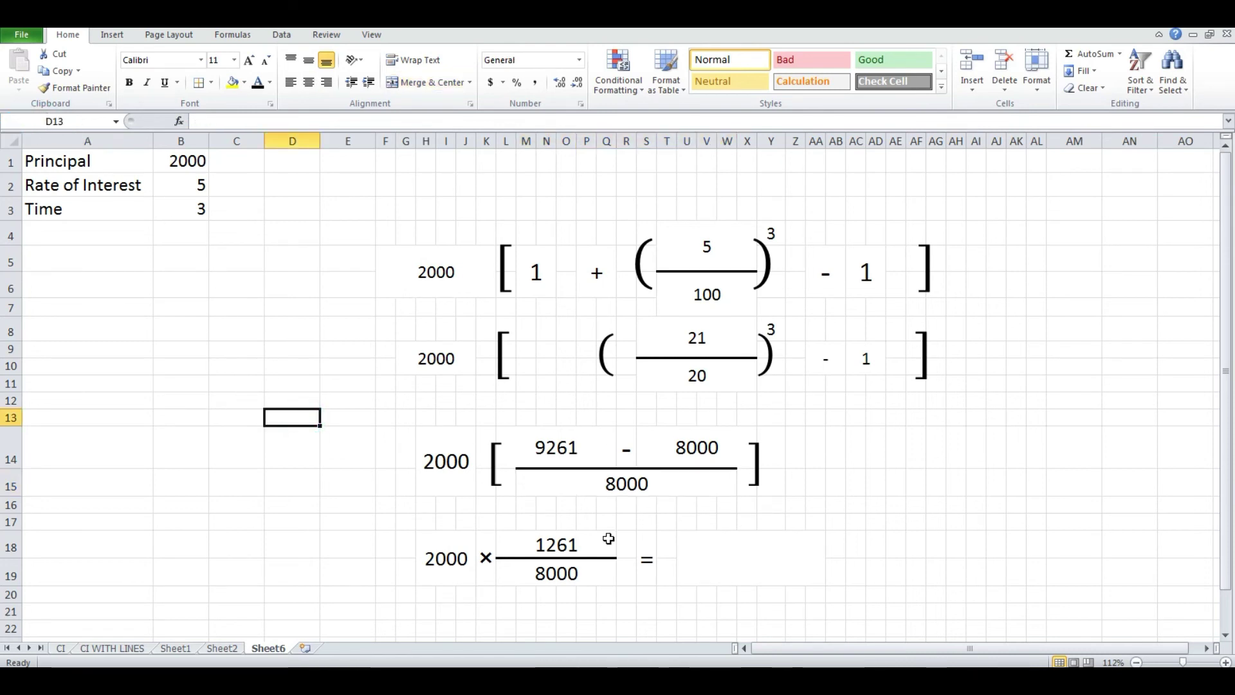
pyautogui.click(589, 573)
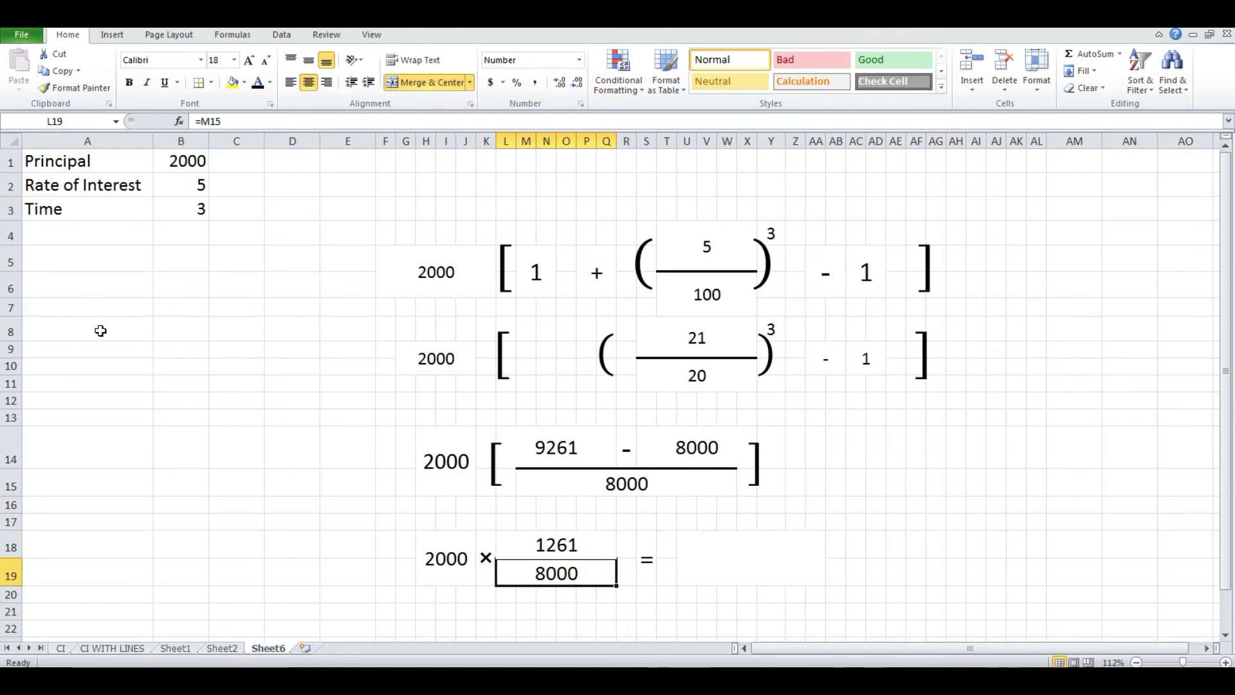
pyautogui.click(645, 595)
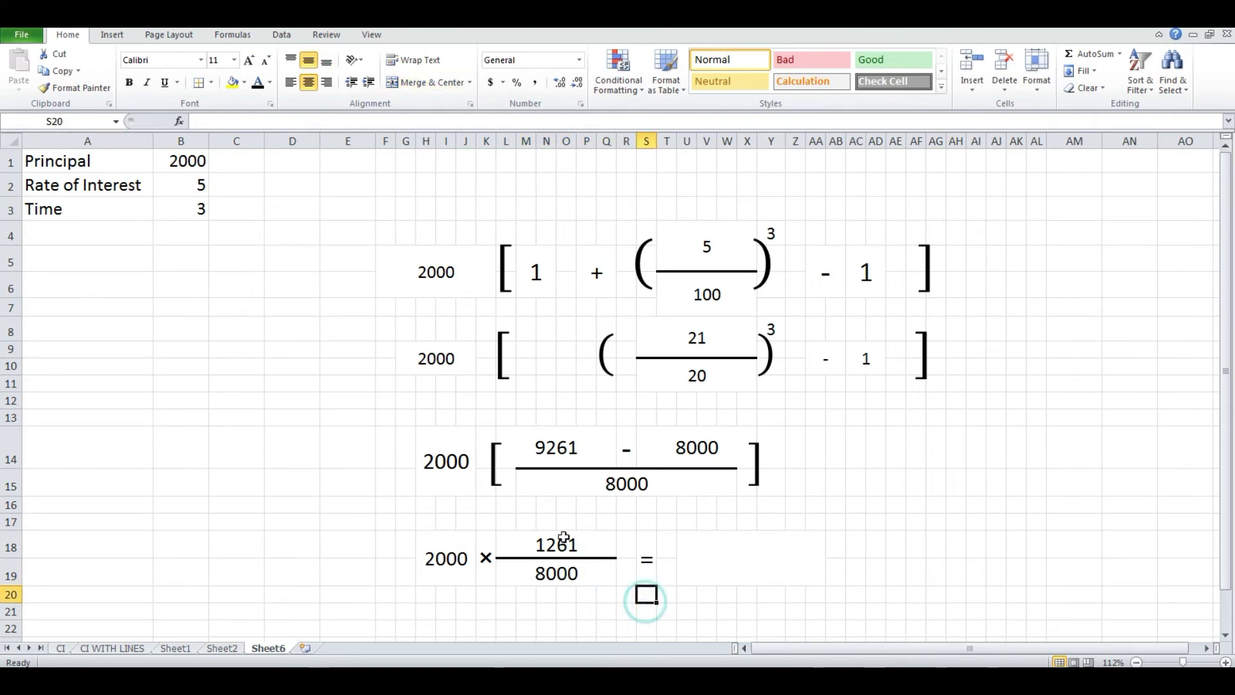
# Enter =H18*L18/L19 in U18 to compute the 315.25 interest.
pyautogui.click(706, 567)
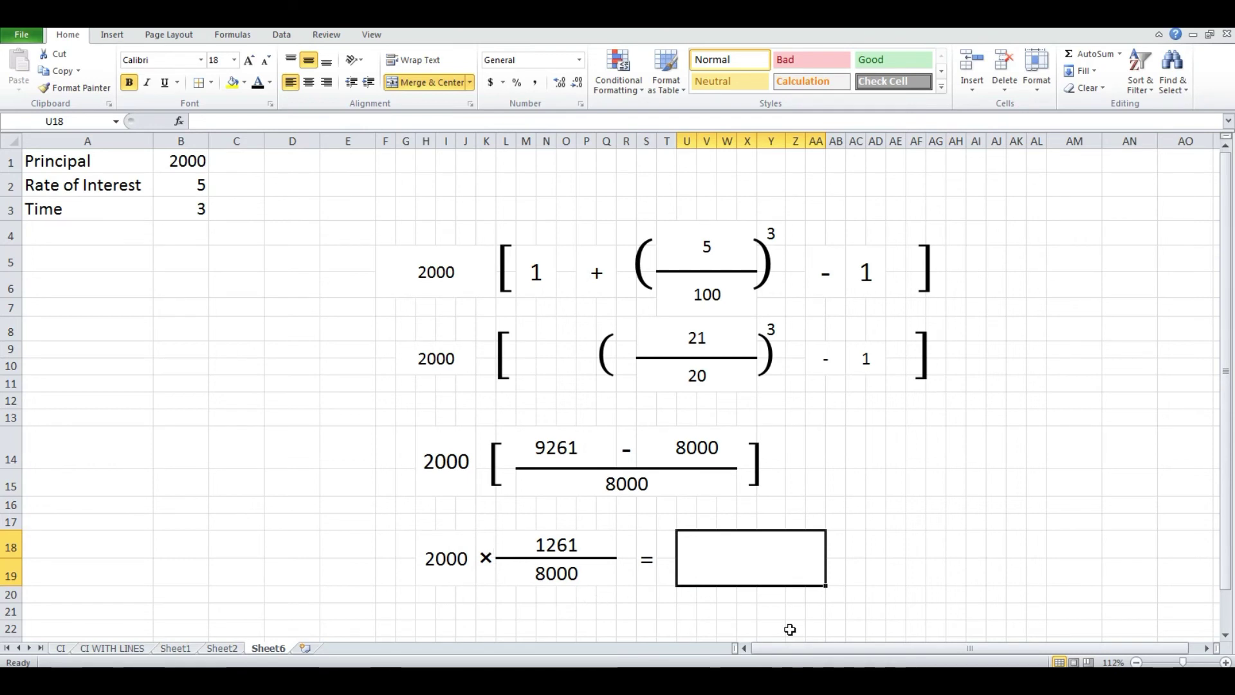
pyautogui.write('=')
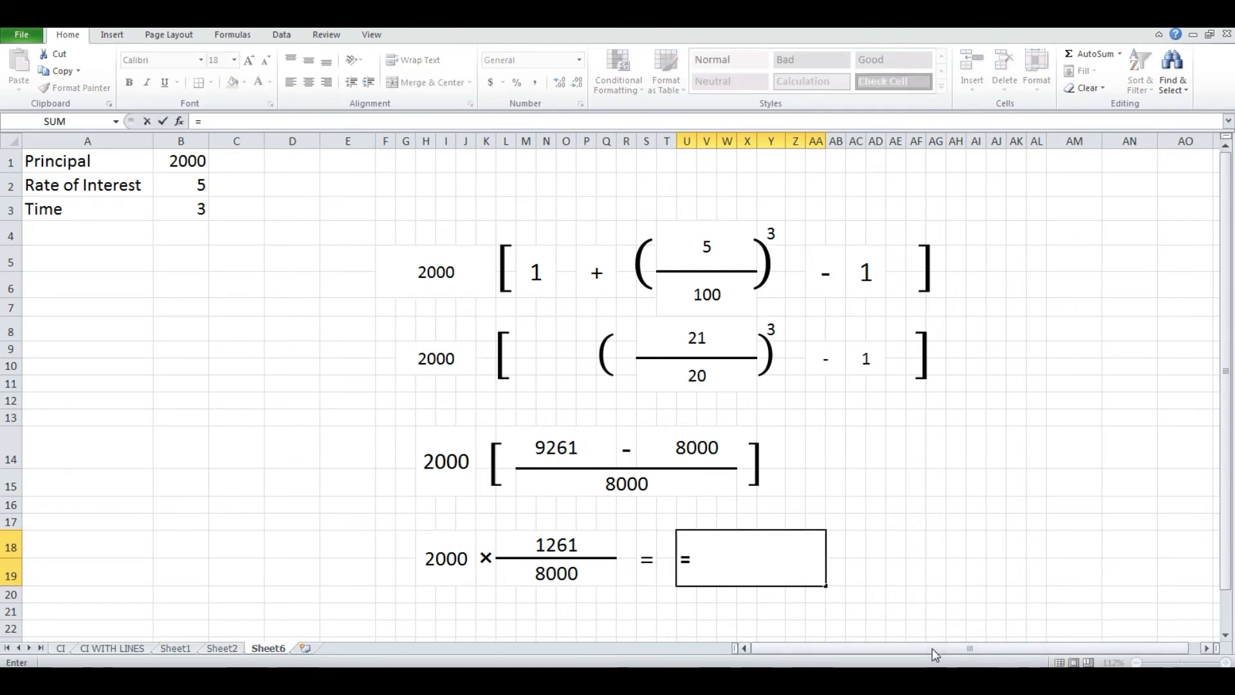
pyautogui.click(460, 561)
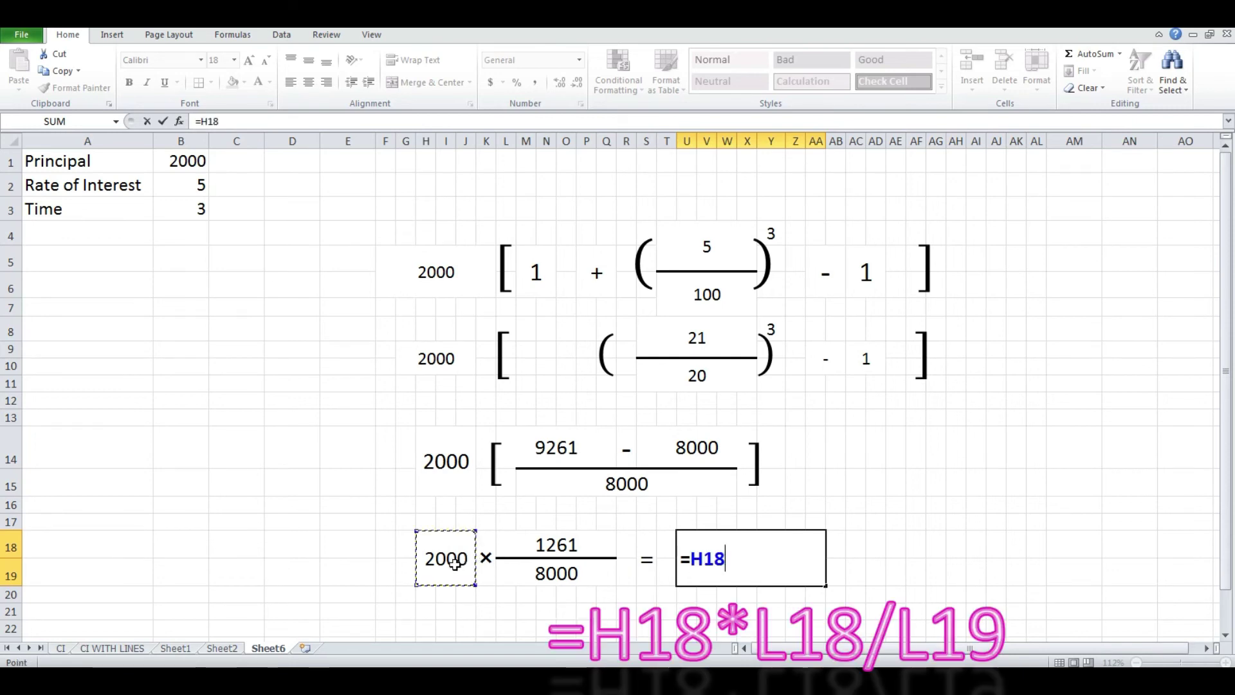
pyautogui.write('*')
pyautogui.click(550, 547)
pyautogui.write('/')
pyautogui.click(552, 575)
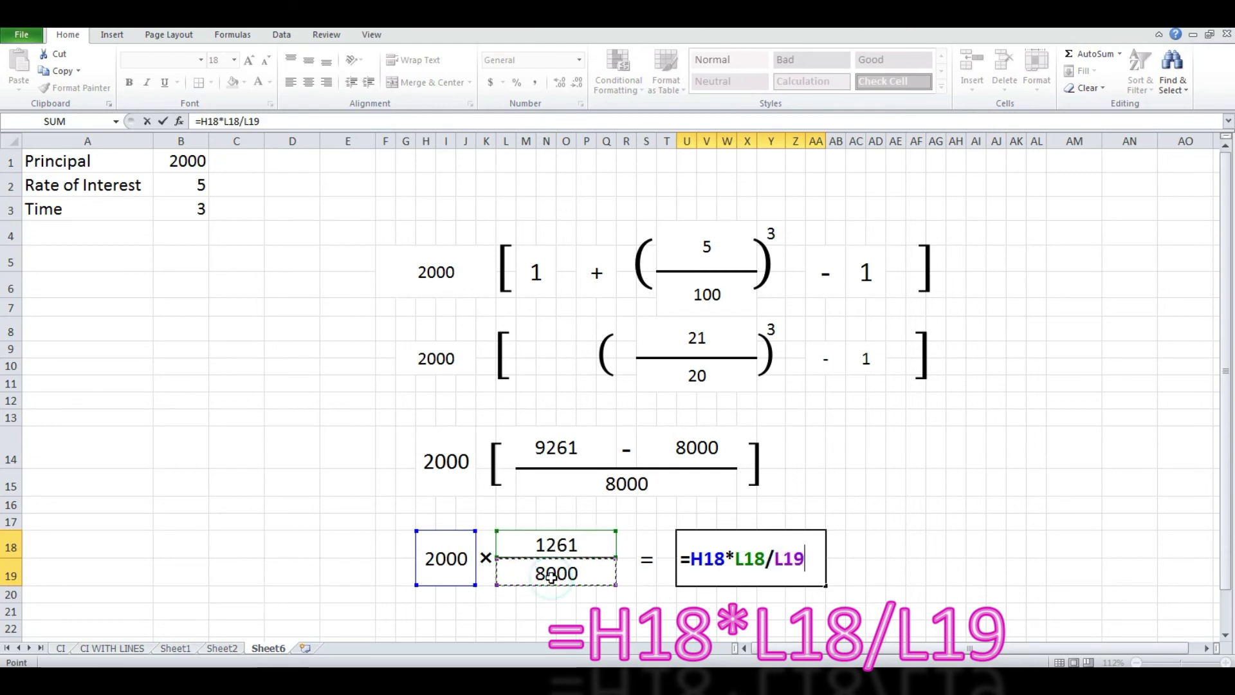
pyautogui.press('Return')
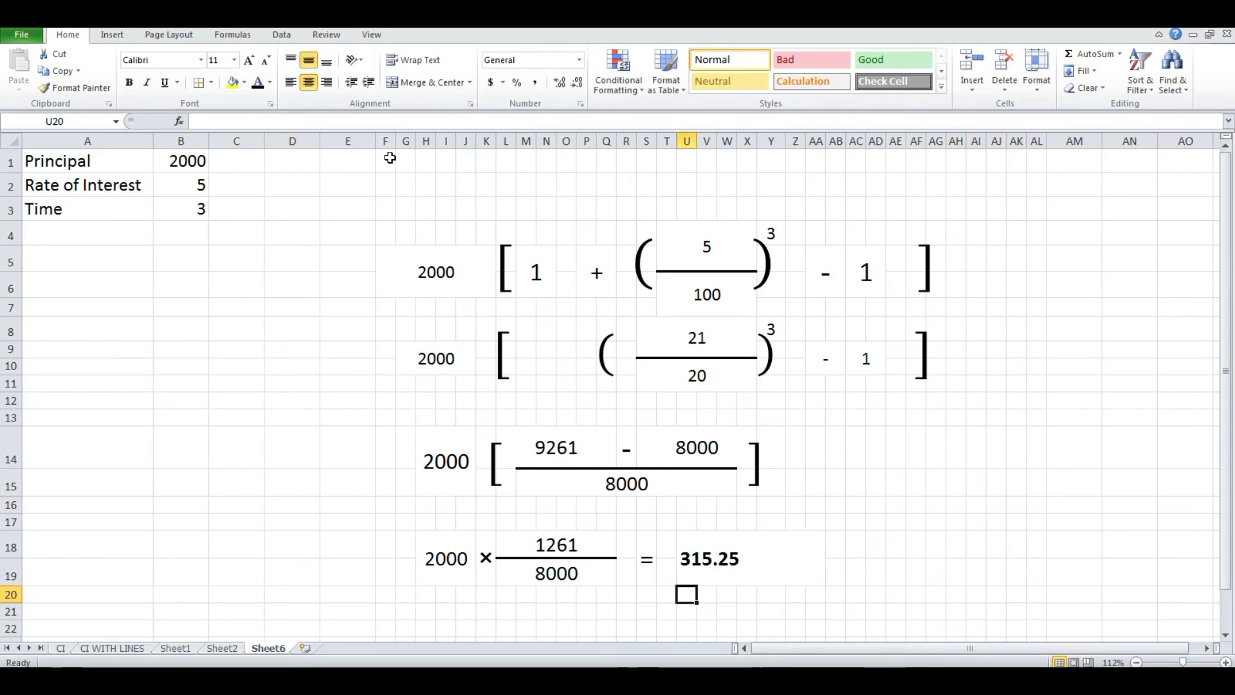
pyautogui.moveTo(385, 157); pyautogui.dragTo(1080, 633)
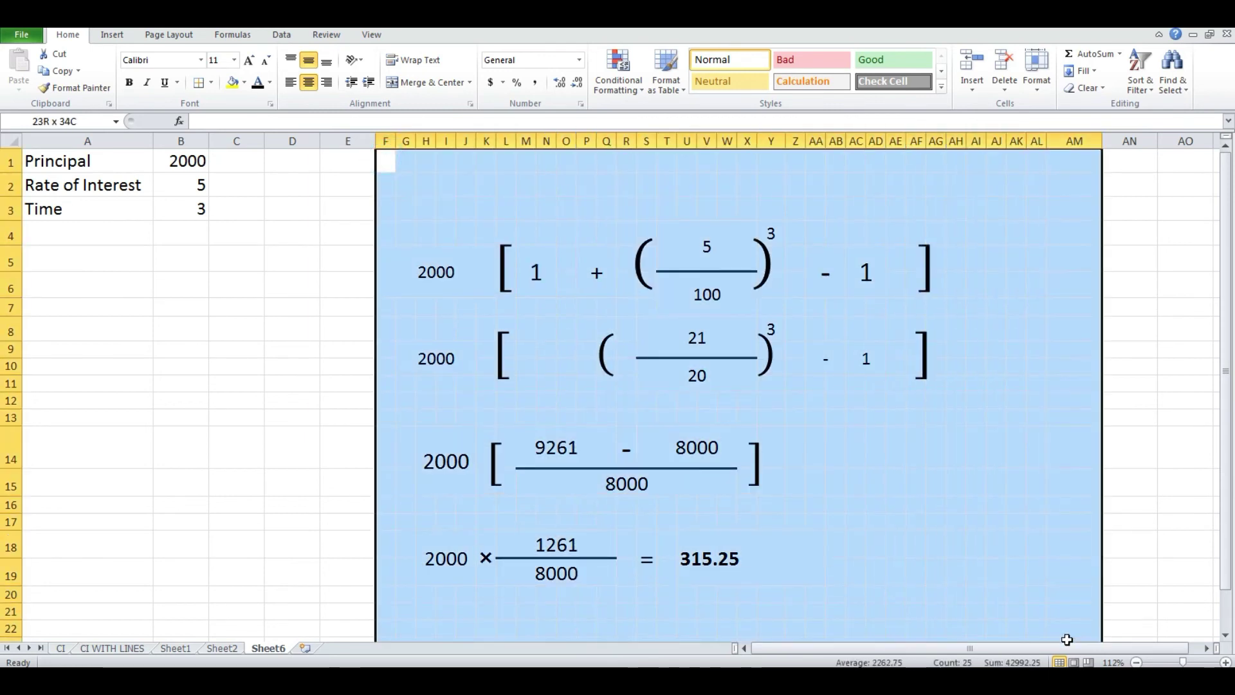
# Give F1:AM22 white outline and inside borders to hide its gridlines.
pyautogui.click(211, 82)
pyautogui.click(257, 448)
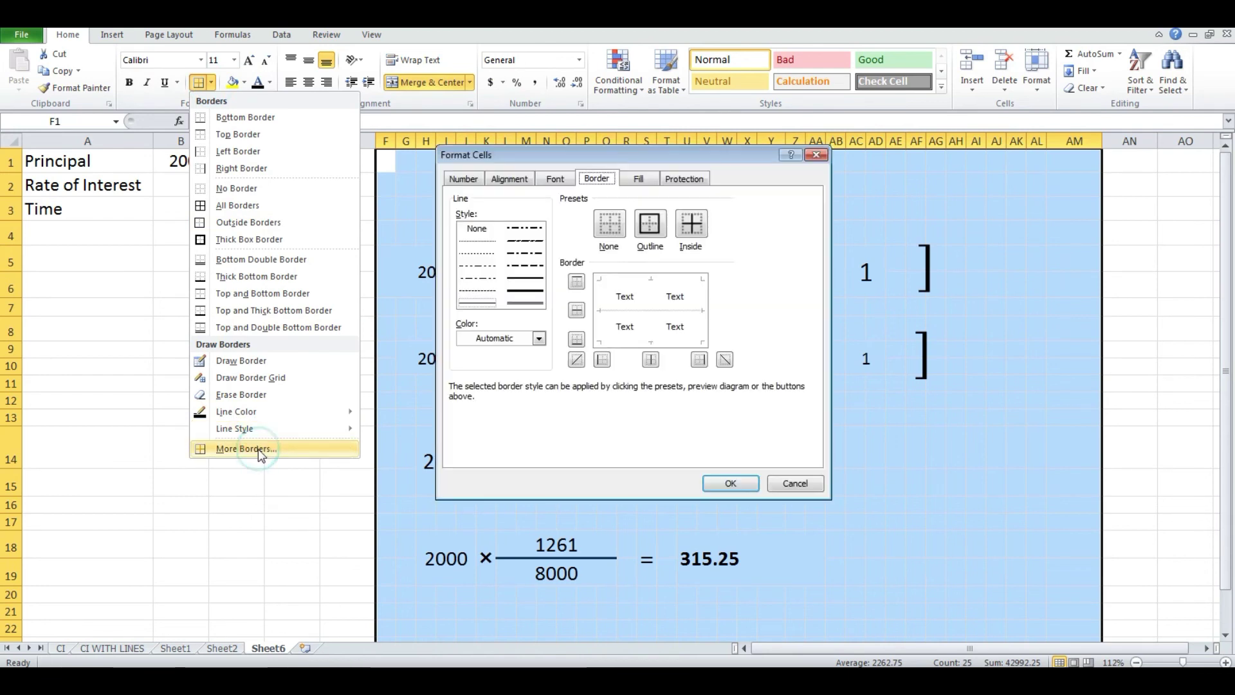
pyautogui.click(537, 337)
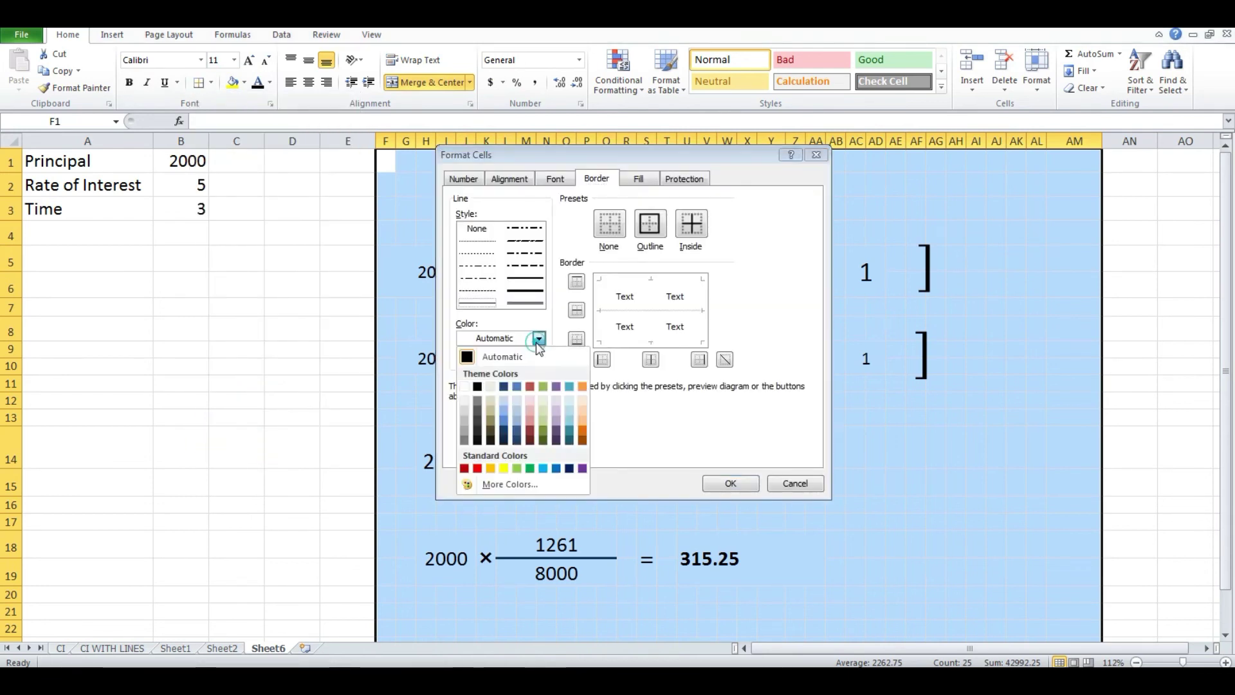
pyautogui.click(463, 387)
pyautogui.click(651, 222)
pyautogui.click(692, 224)
pyautogui.click(730, 483)
pyautogui.click(1037, 473)
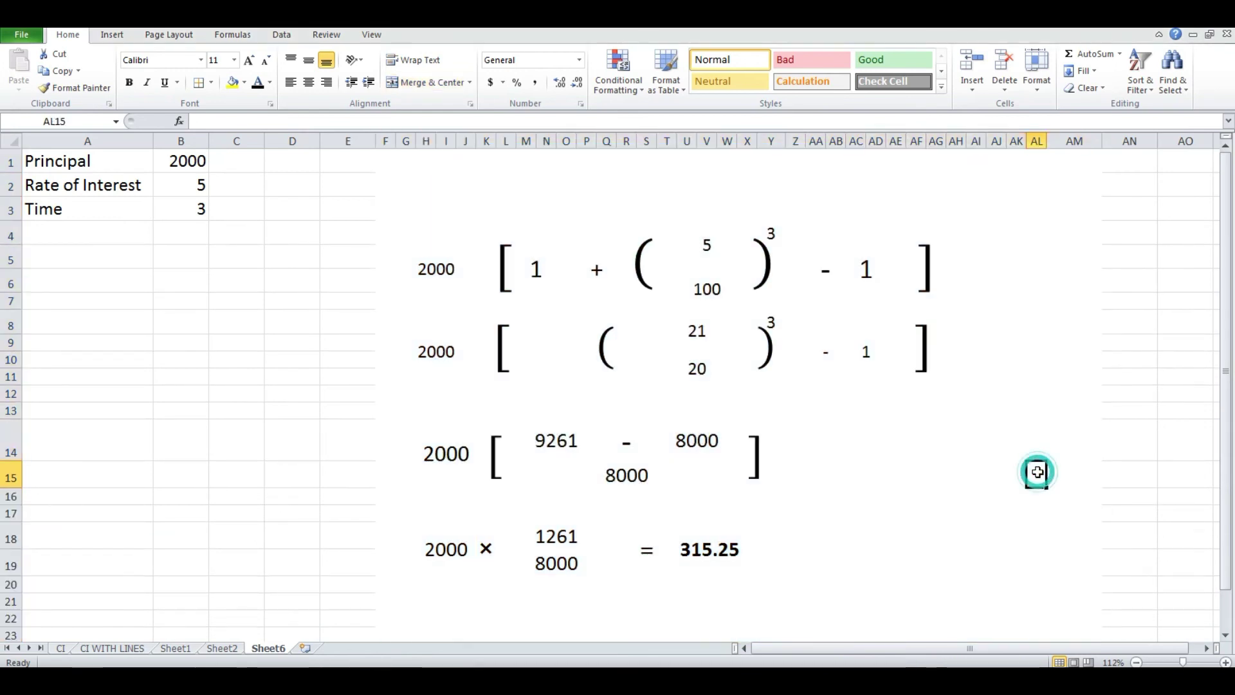
# Select the 5 over 100 fraction cells.
pyautogui.click(706, 267)
pyautogui.click(692, 209)
pyautogui.press('Down')
pyautogui.press('Down')
pyautogui.press('Up')
pyautogui.hotkey('shift', 'Down')
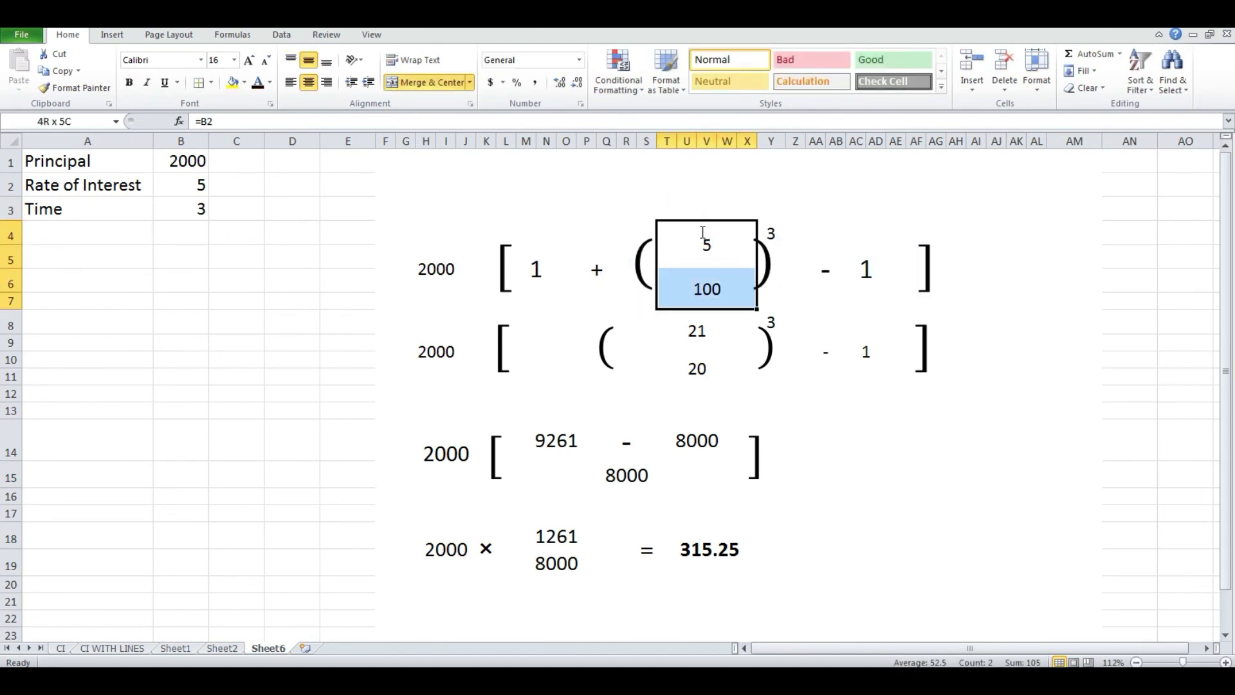
# Add a thick black fraction line between 5 and 100.
pyautogui.click(211, 82)
pyautogui.click(219, 449)
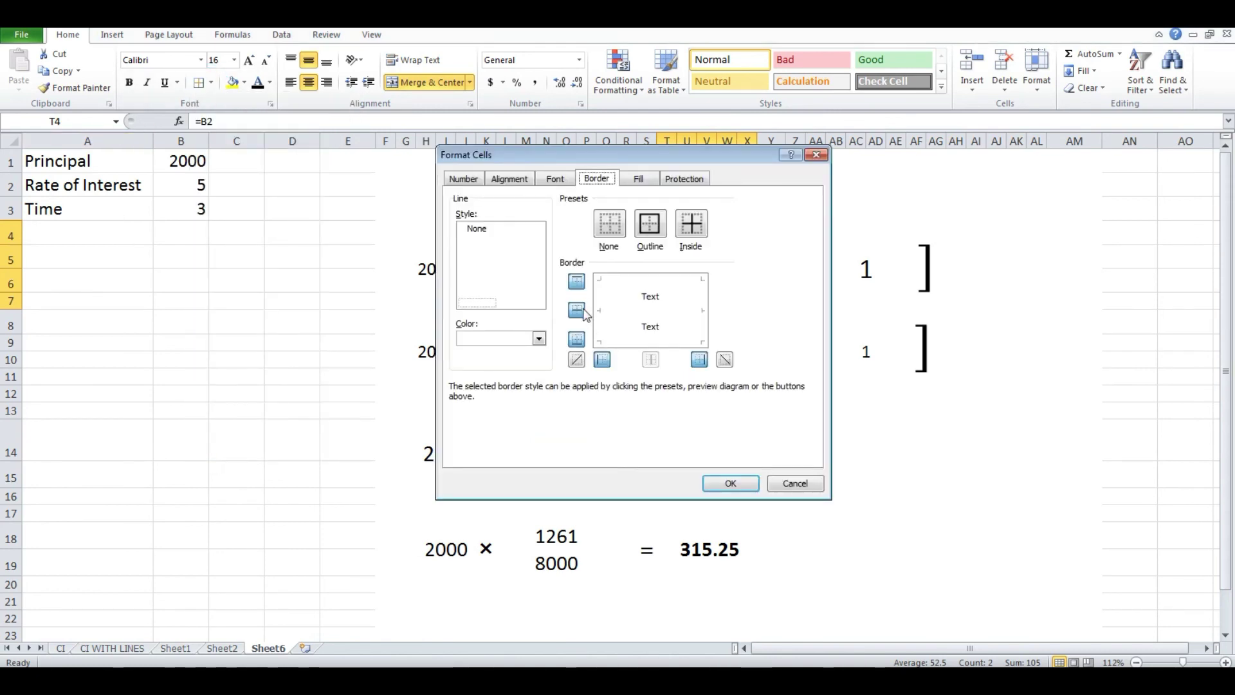
pyautogui.click(538, 338)
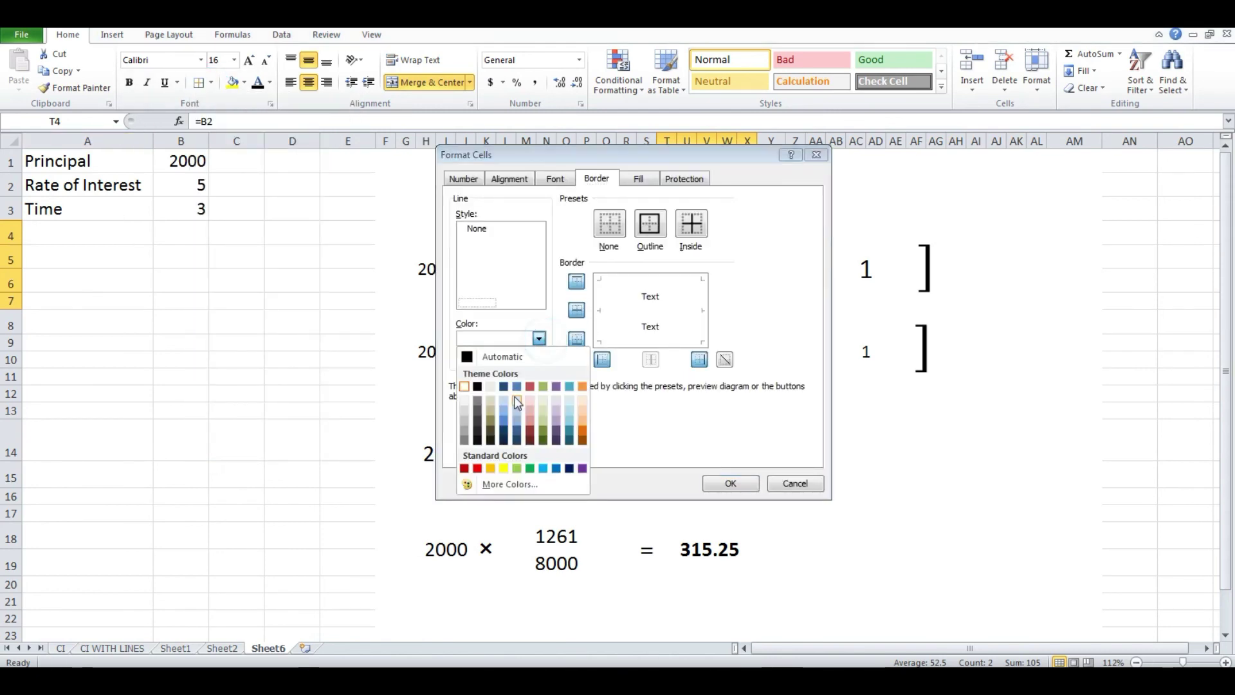
pyautogui.click(476, 387)
pyautogui.click(525, 278)
pyautogui.click(525, 290)
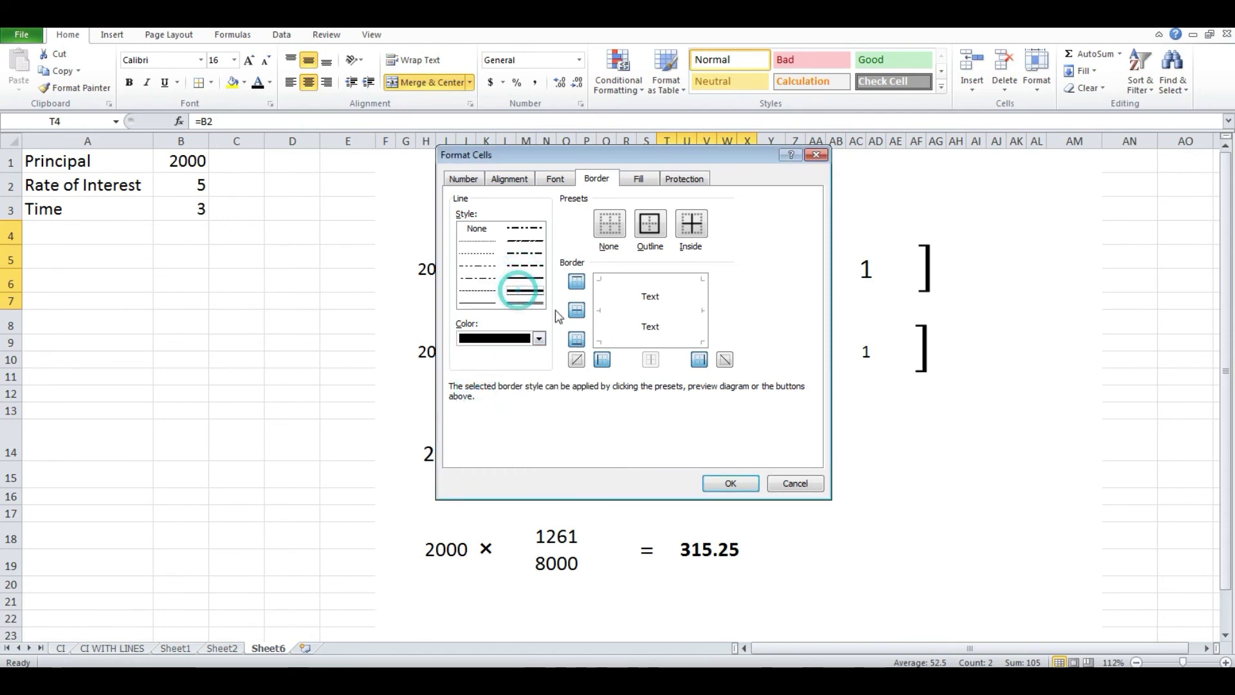
pyautogui.click(576, 311)
pyautogui.click(730, 483)
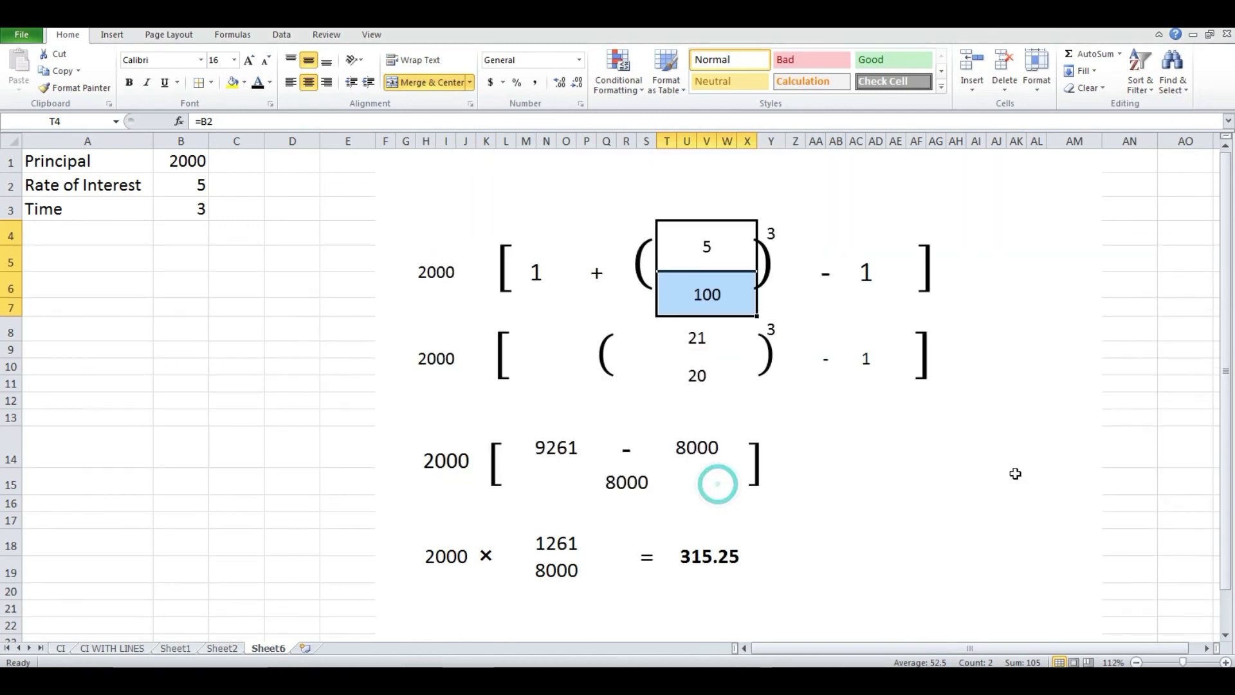
pyautogui.click(1093, 490)
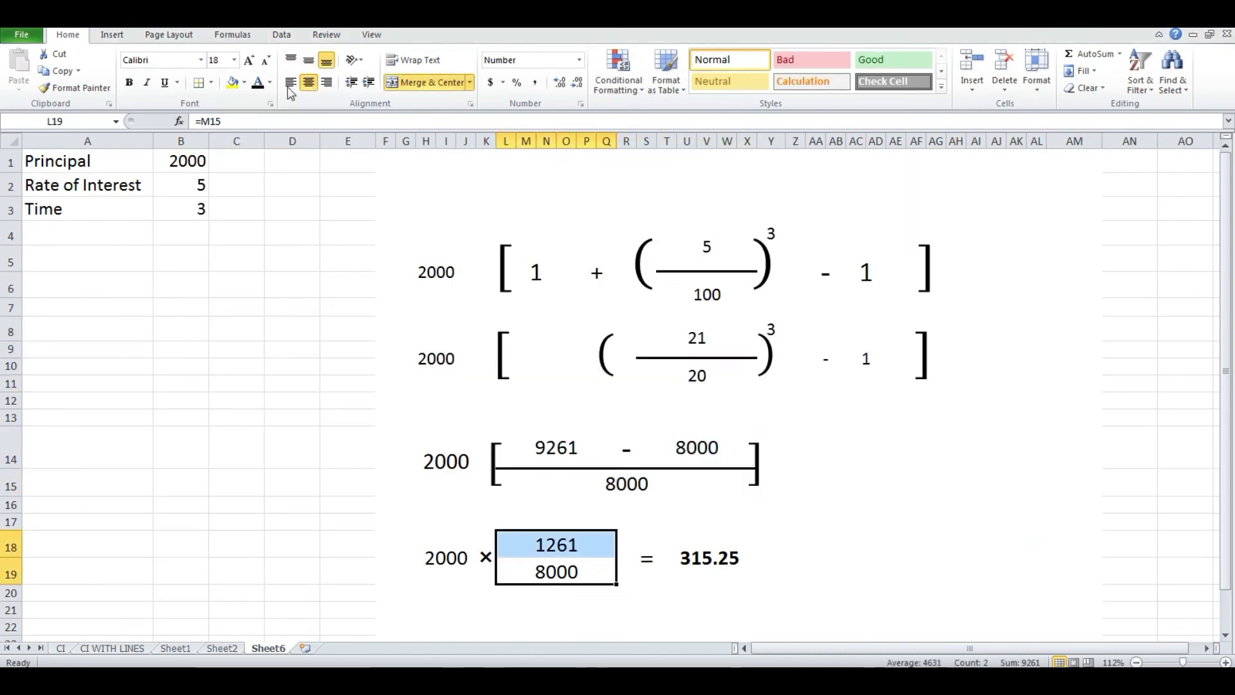
# Add the same thick fraction line between 1261 and 8000.
pyautogui.click(519, 290)
pyautogui.click(576, 310)
pyautogui.click(736, 481)
pyautogui.click(1039, 593)
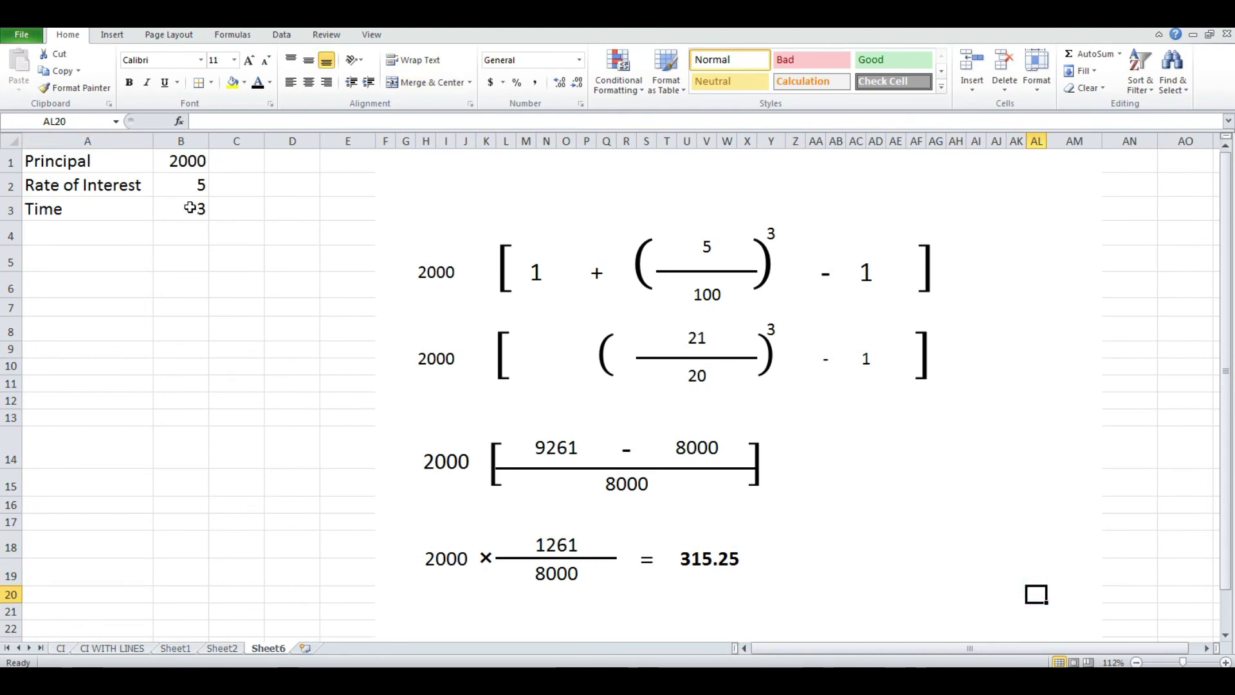
# Set Rate of Interest to 7 and Time to 1, recalculating the interest to 140.
pyautogui.click(184, 187)
pyautogui.write('7')
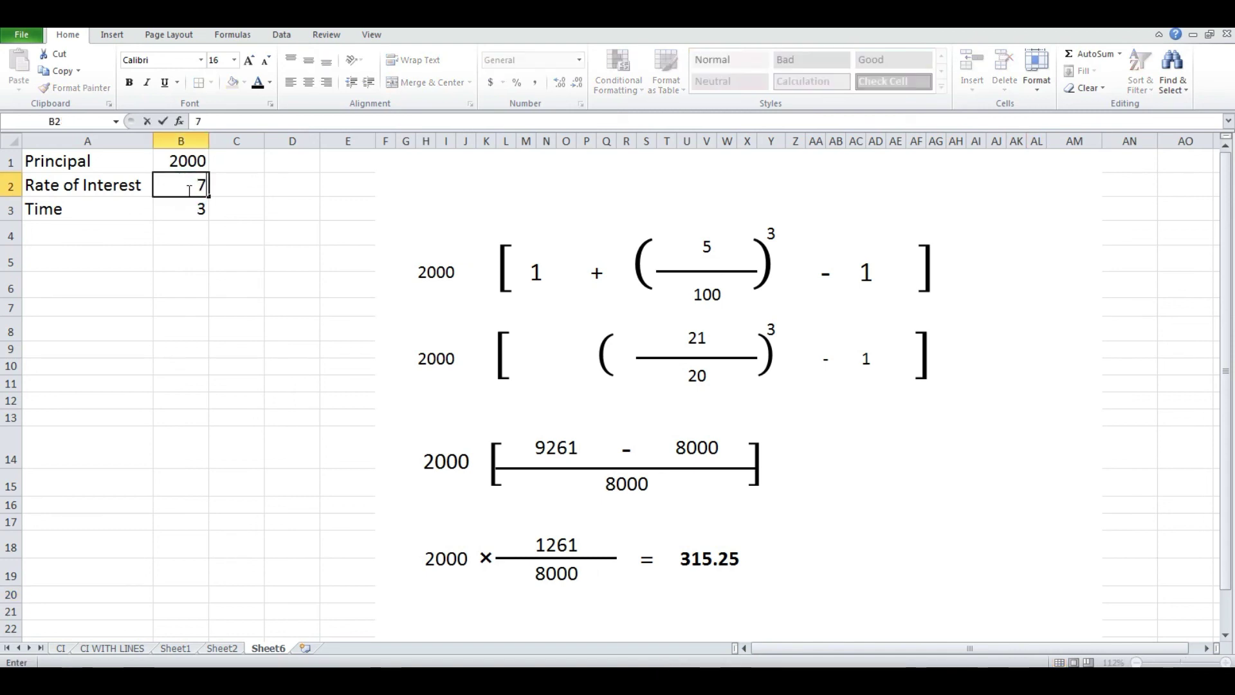
pyautogui.press('Return')
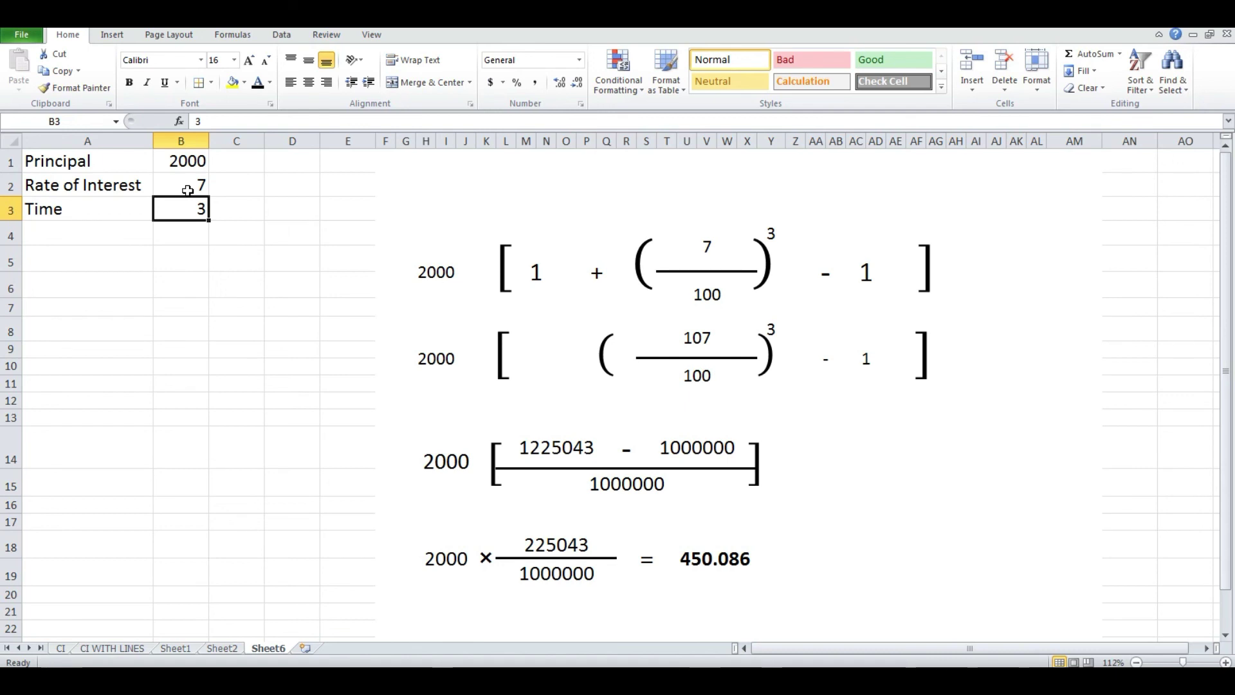
pyautogui.write('2')
pyautogui.press('Return')
pyautogui.press('Up')
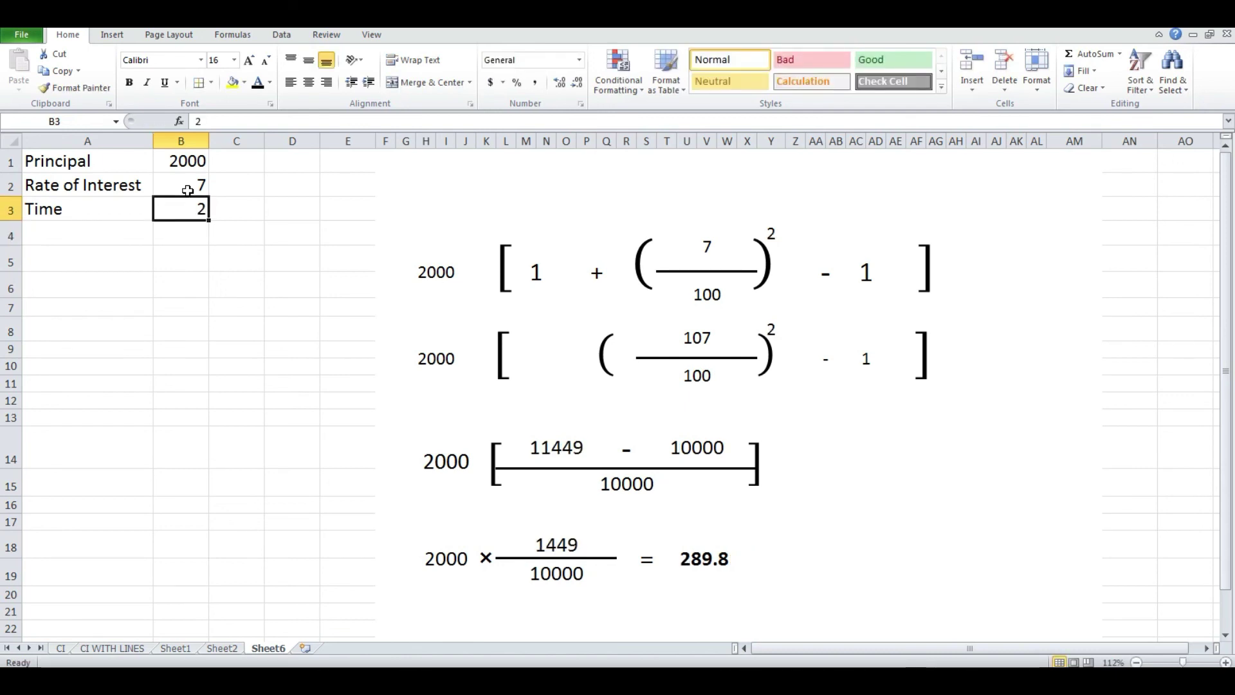
pyautogui.write('1')
pyautogui.press('Return')
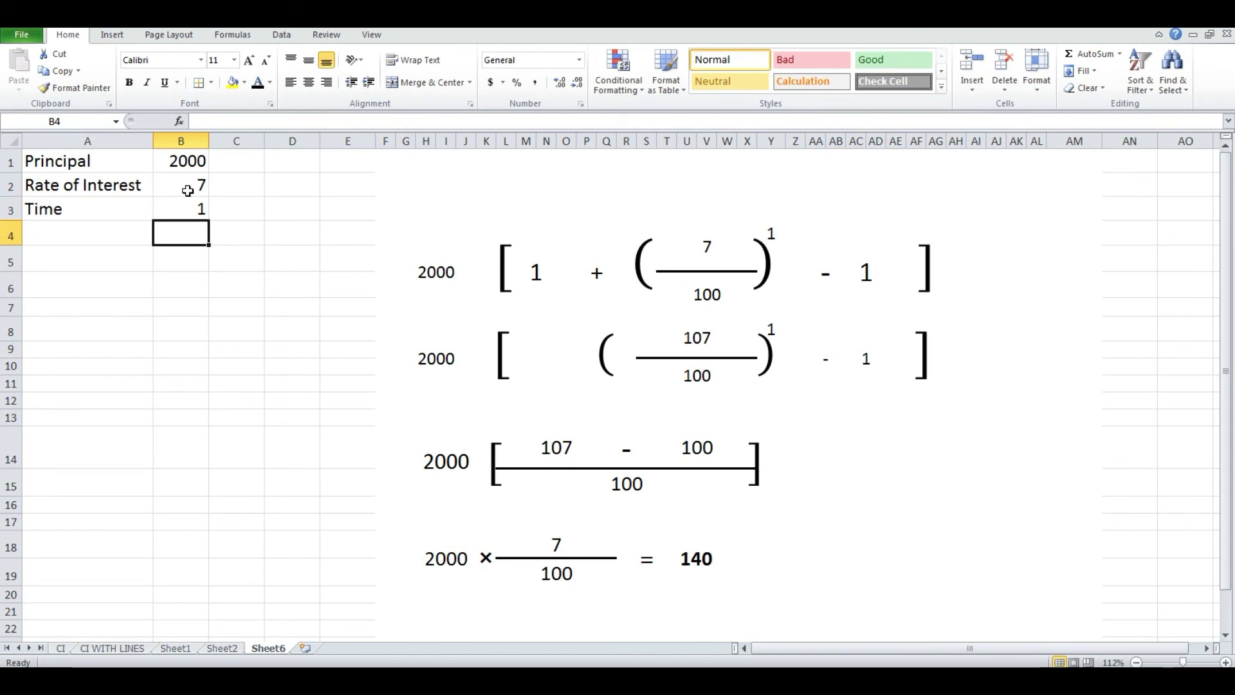
pyautogui.moveTo(60, 237); pyautogui.dragTo(337, 629)
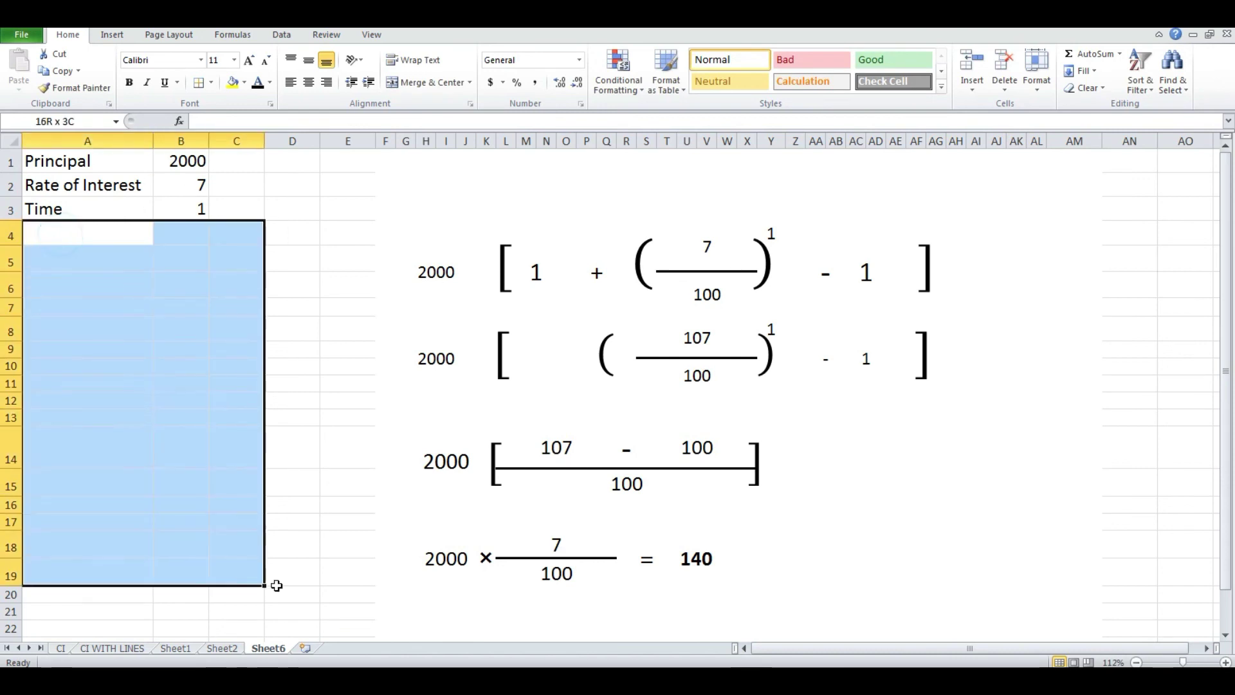
# Give A4:E22 white outline and inside borders to hide its gridlines.
pyautogui.click(211, 82)
pyautogui.click(240, 450)
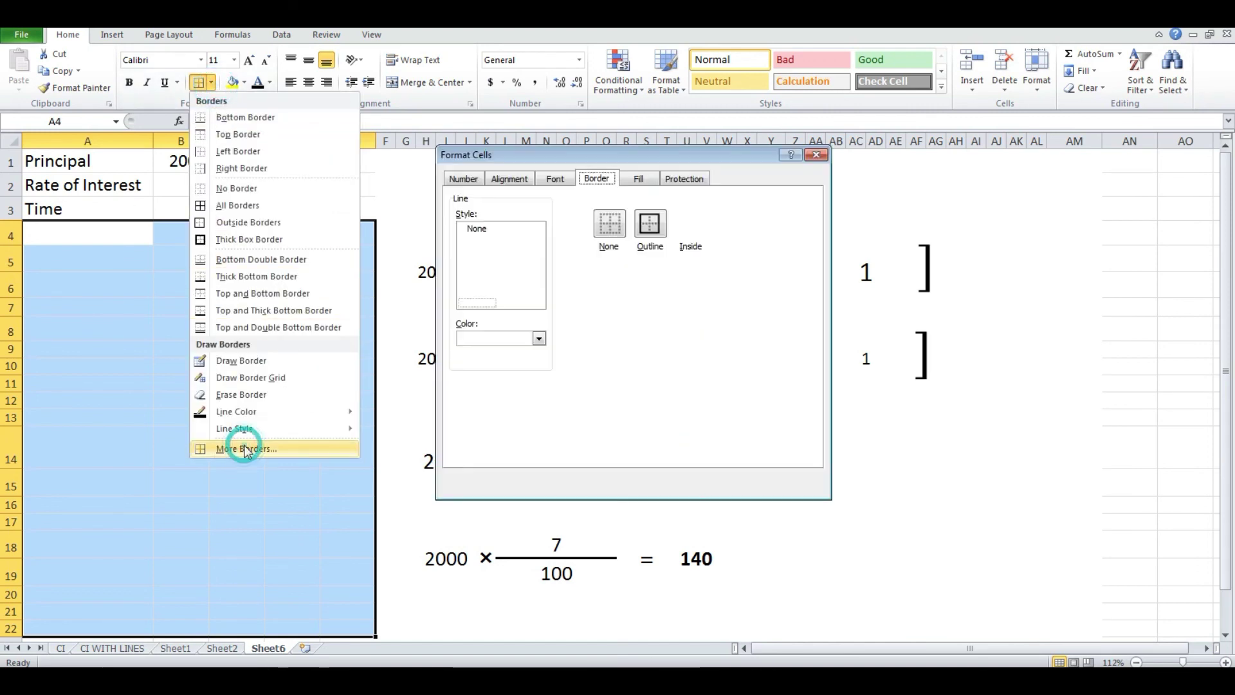
pyautogui.click(538, 339)
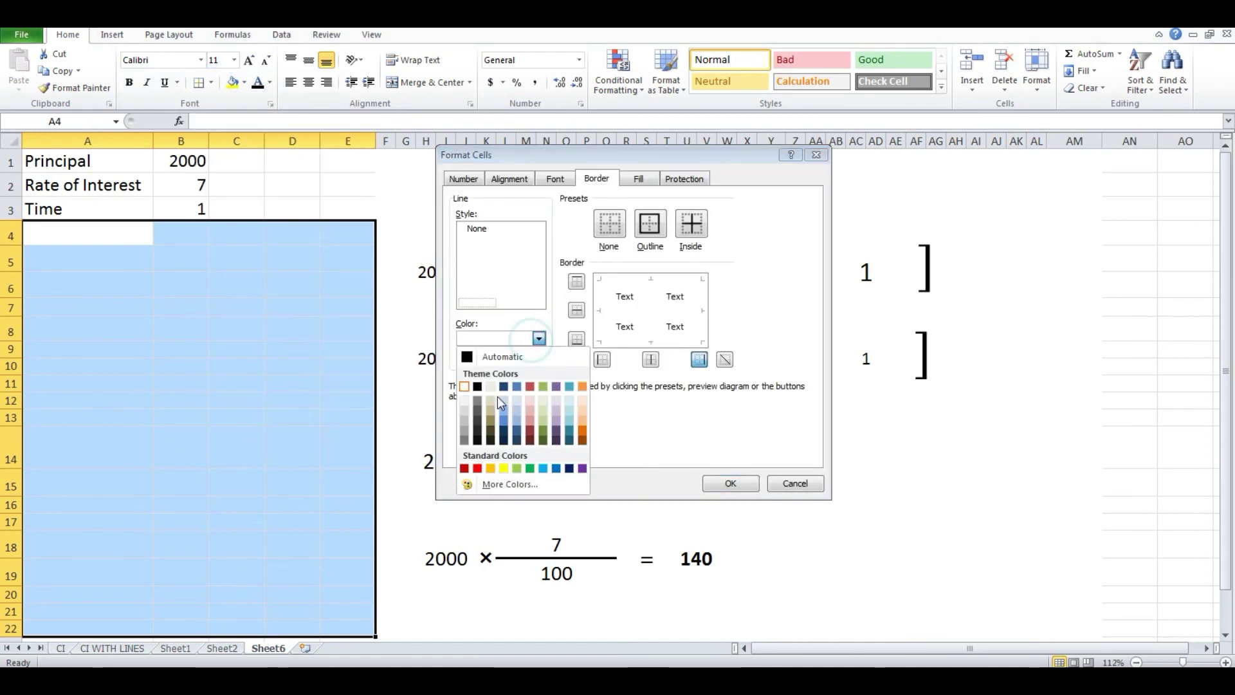
pyautogui.click(464, 387)
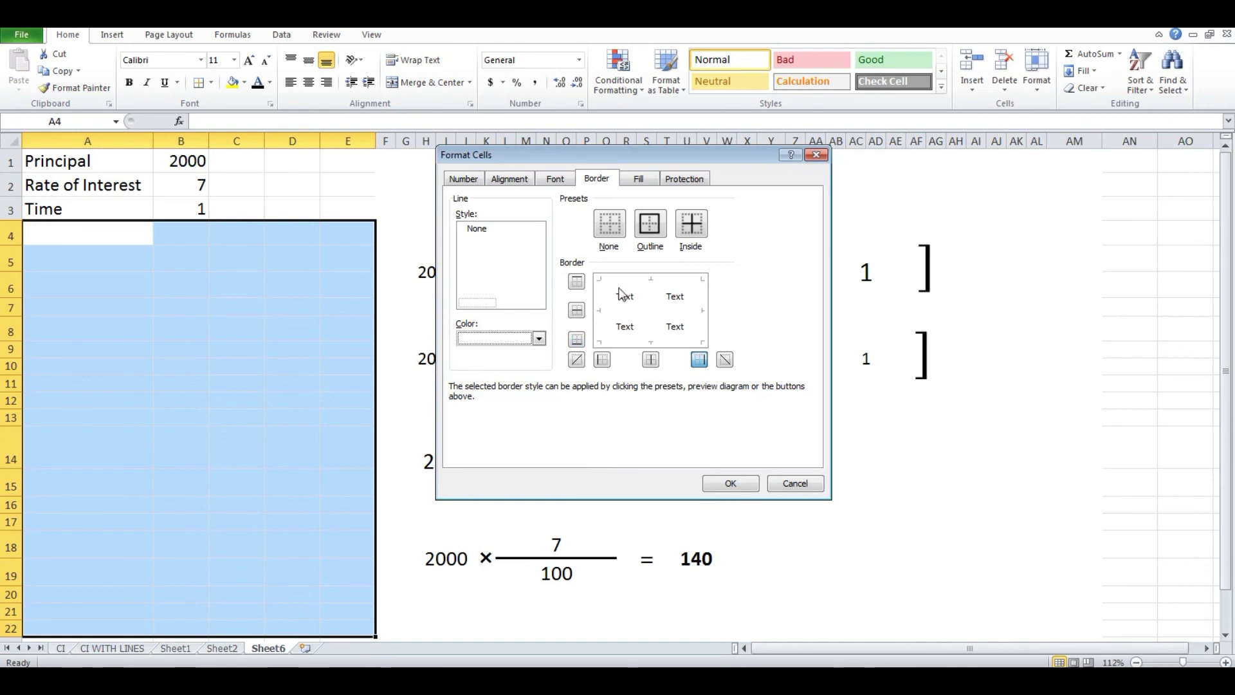
pyautogui.click(649, 223)
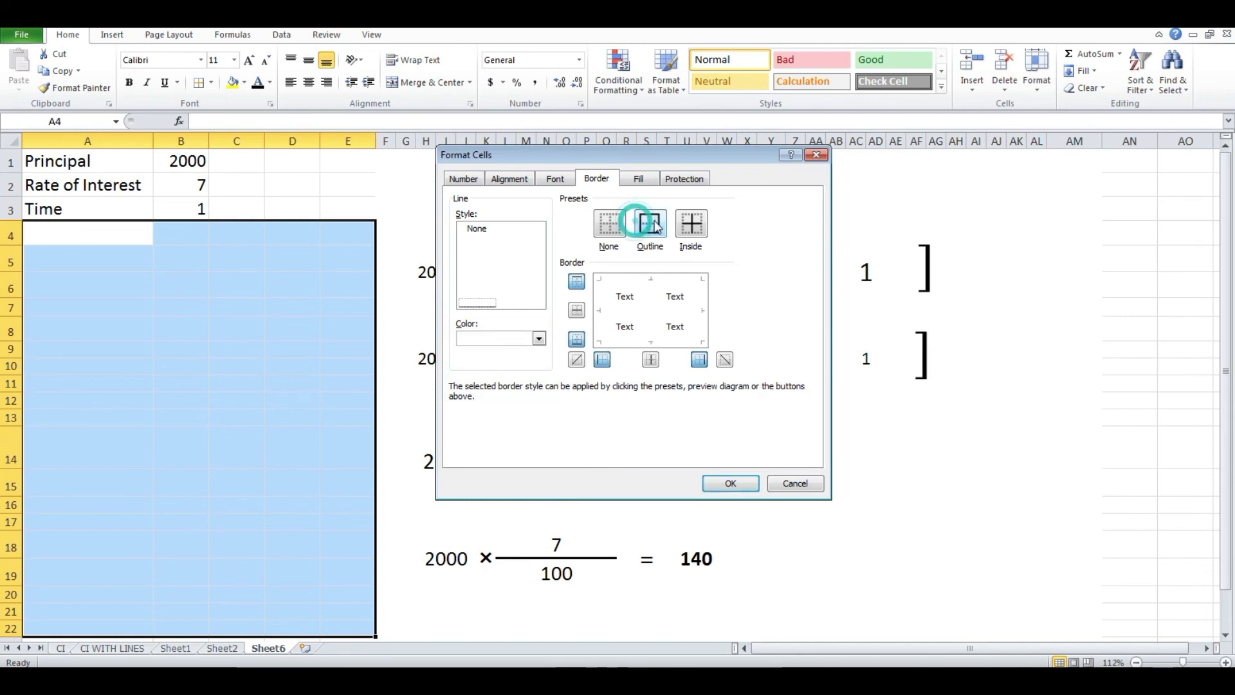
pyautogui.click(691, 223)
pyautogui.click(743, 481)
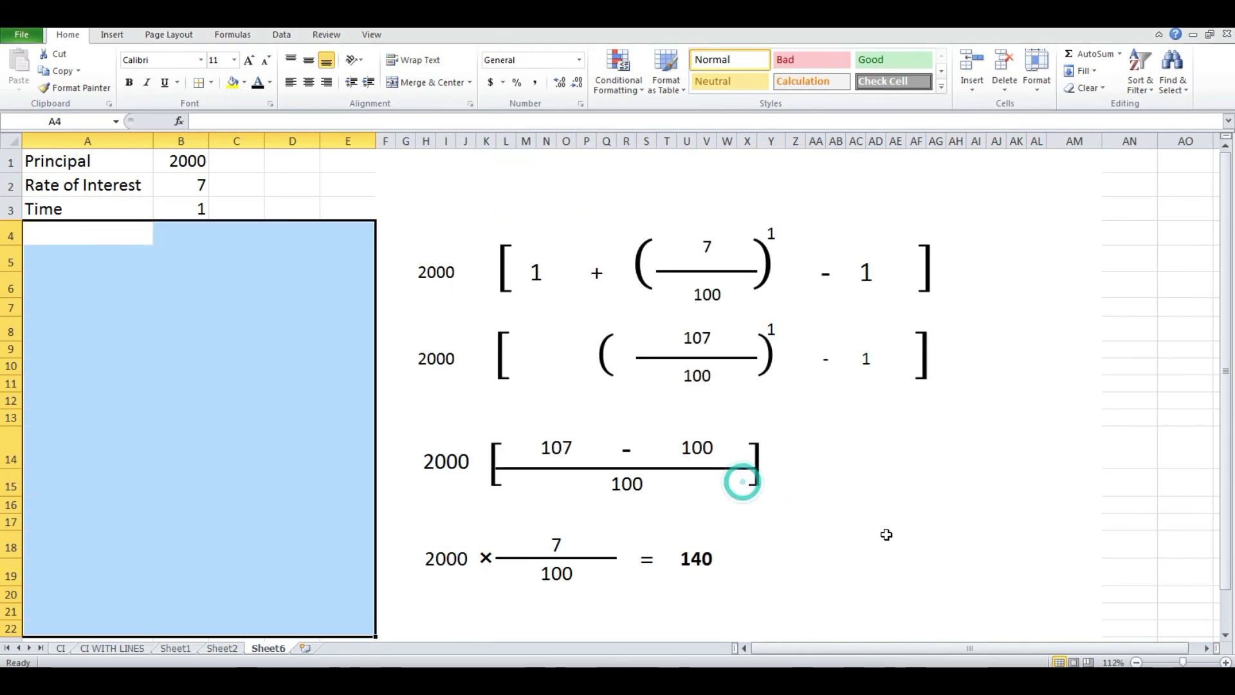
pyautogui.click(1071, 542)
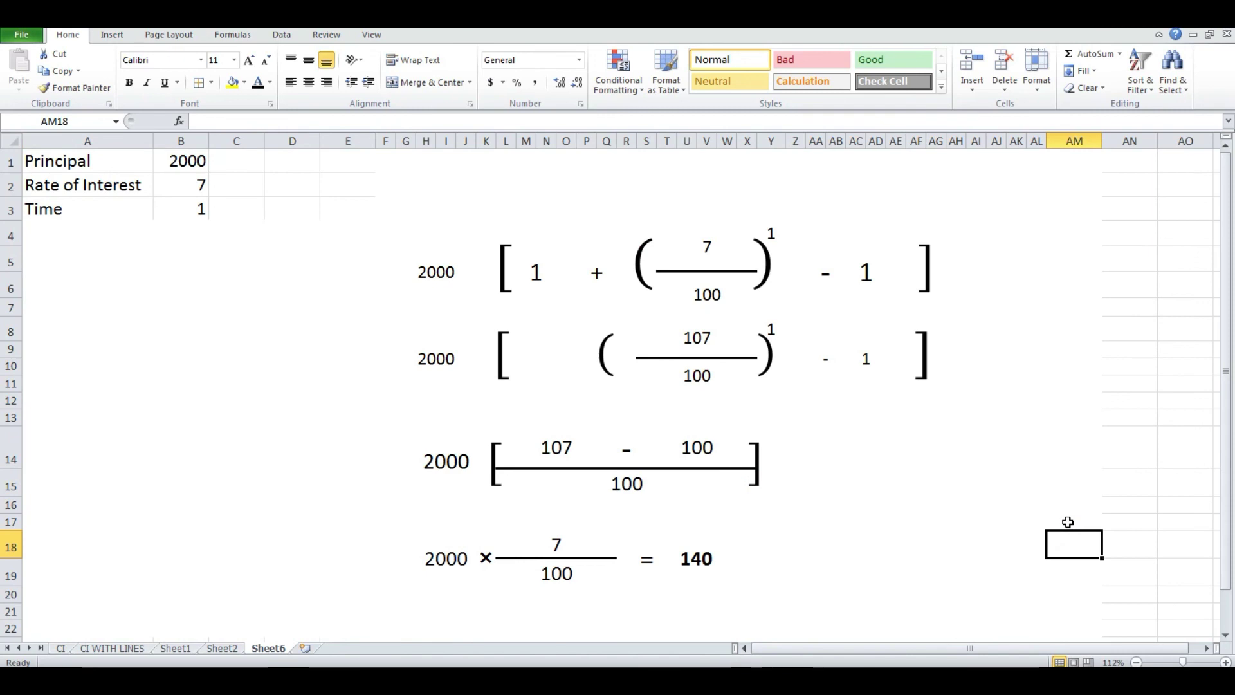